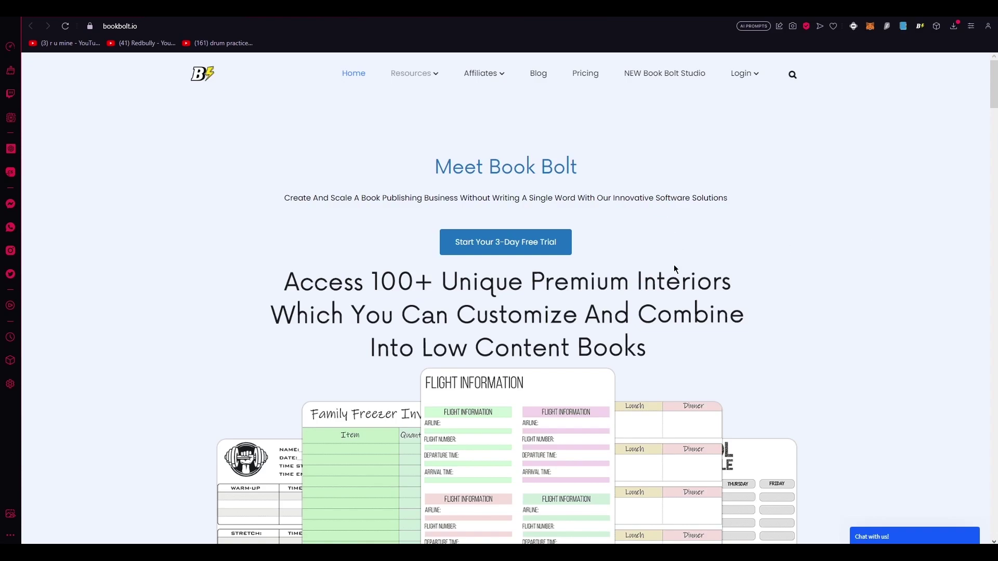
- Scroll up and down the 'Meet Book Bolt' homepage to review the free-trial offer
{"action": "scroll", "coordinate": [669, 295], "scroll_direction": "down", "scroll_amount": 5}
{"action": "scroll", "coordinate": [491, 316], "scroll_direction": "up", "scroll_amount": 5}
{"action": "scroll", "coordinate": [501, 390], "scroll_direction": "down", "scroll_amount": 3}
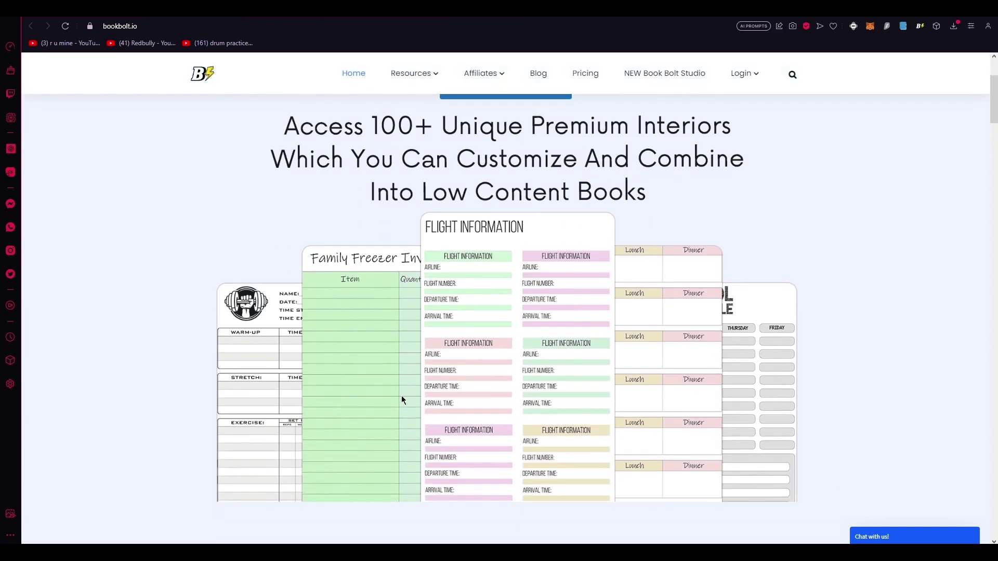
{"action": "scroll", "coordinate": [402, 399], "scroll_direction": "up", "scroll_amount": 3}
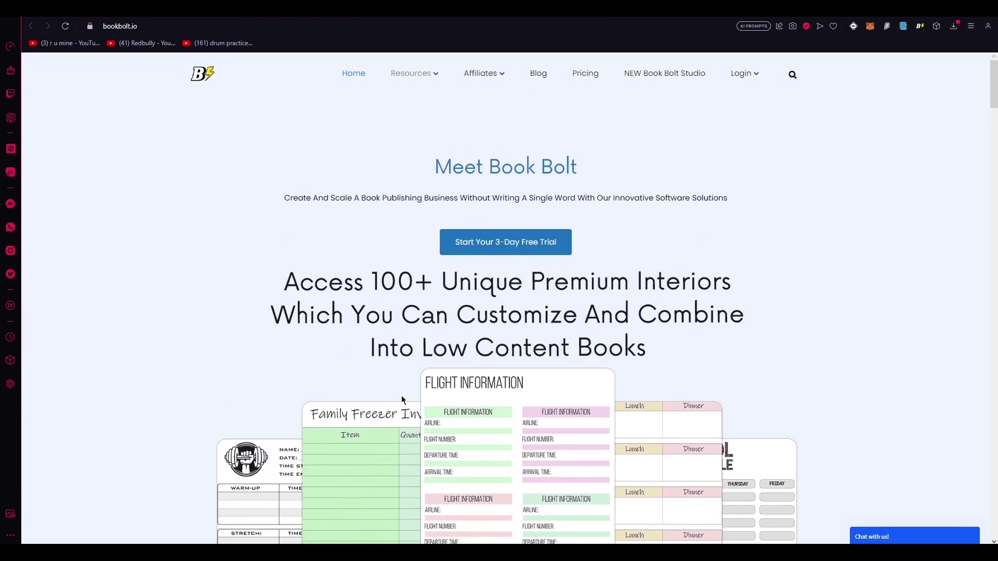
{"action": "scroll", "coordinate": [405, 416], "scroll_direction": "down", "scroll_amount": 5}
{"action": "scroll", "coordinate": [408, 429], "scroll_direction": "up", "scroll_amount": 5}
{"action": "scroll", "coordinate": [777, 245], "scroll_direction": "down", "scroll_amount": 4}
{"action": "scroll", "coordinate": [778, 245], "scroll_direction": "up", "scroll_amount": 4}
{"action": "scroll", "coordinate": [778, 245], "scroll_direction": "down", "scroll_amount": 1}
{"action": "scroll", "coordinate": [778, 245], "scroll_direction": "down", "scroll_amount": 3}
{"action": "scroll", "coordinate": [778, 245], "scroll_direction": "up", "scroll_amount": 3}
{"action": "mouse_move", "coordinate": [742, 78]}
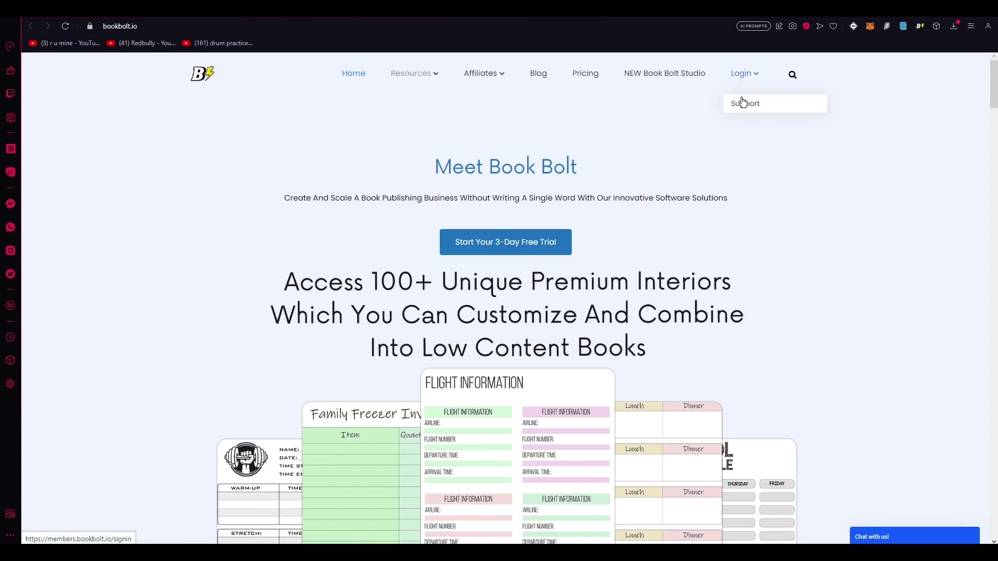
- View the sign-up plans, toggle between the Newbie and Pro prices, then go to sign in
{"action": "left_click", "coordinate": [740, 78]}
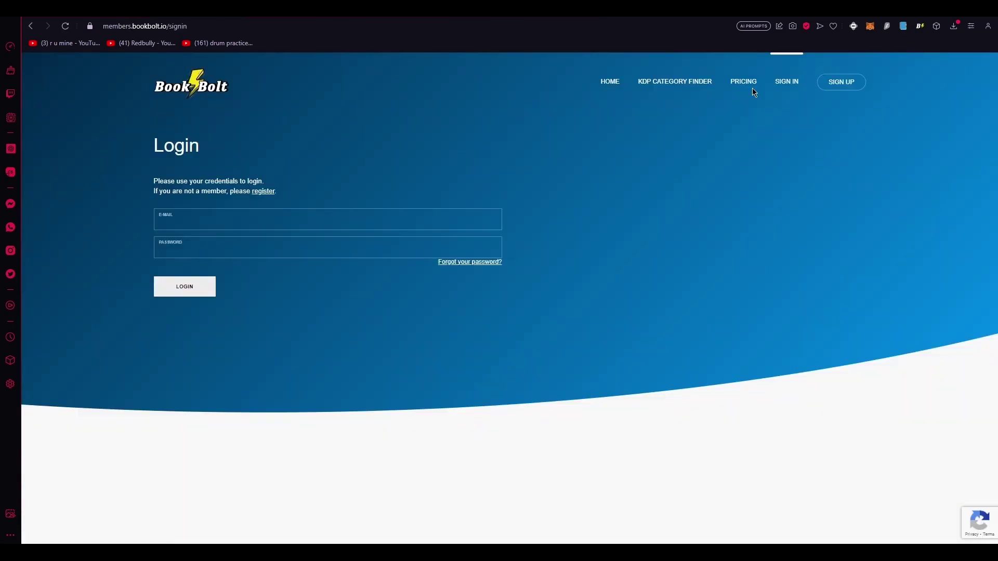
{"action": "left_click", "coordinate": [831, 89]}
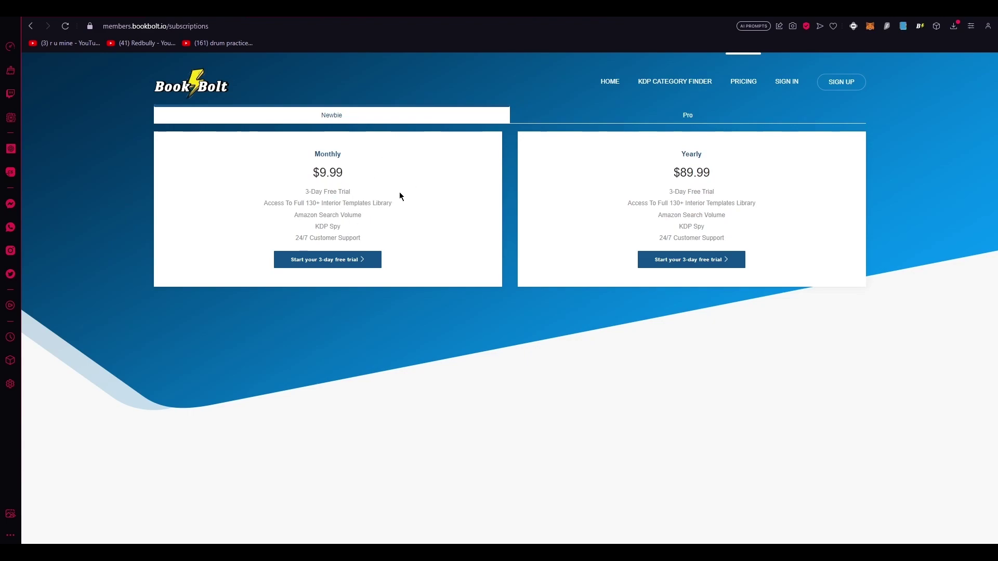
{"action": "left_click", "coordinate": [624, 120]}
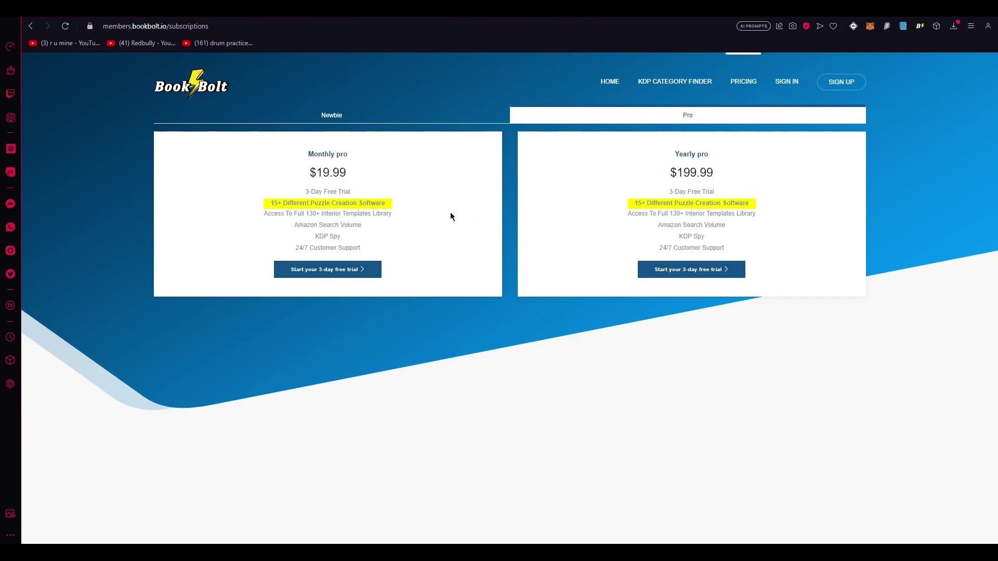
{"action": "left_click", "coordinate": [336, 115]}
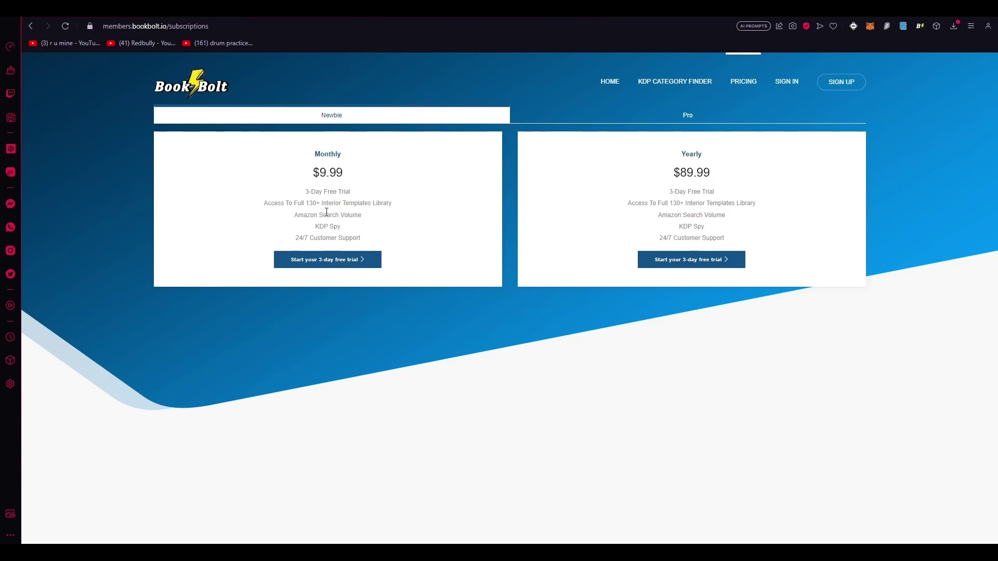
{"action": "left_click", "coordinate": [625, 120]}
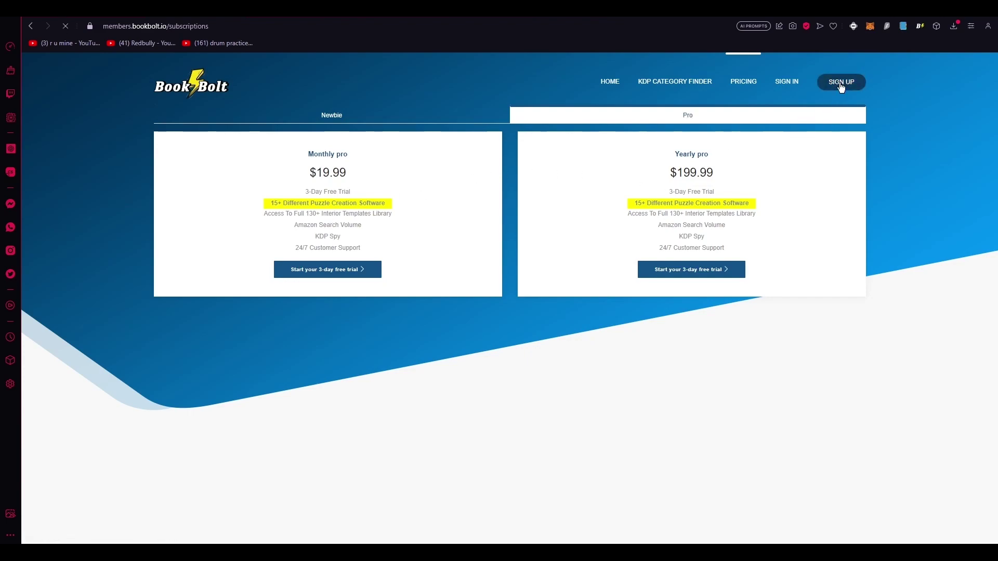
{"action": "left_click", "coordinate": [789, 83]}
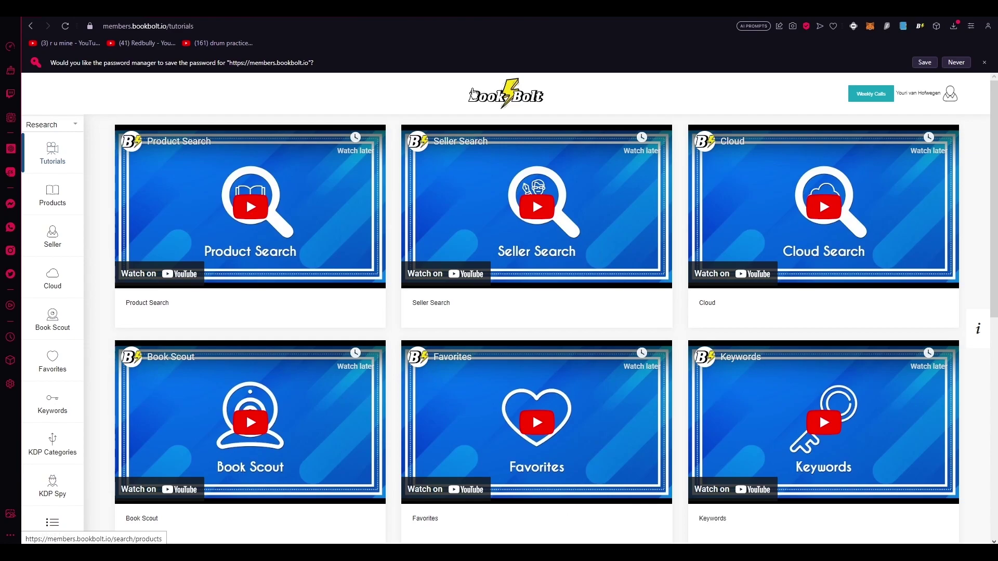
- Switch the sidebar from Research to Create and launch BookBolt Studio
{"action": "left_click", "coordinate": [65, 123]}
{"action": "left_click", "coordinate": [39, 172]}
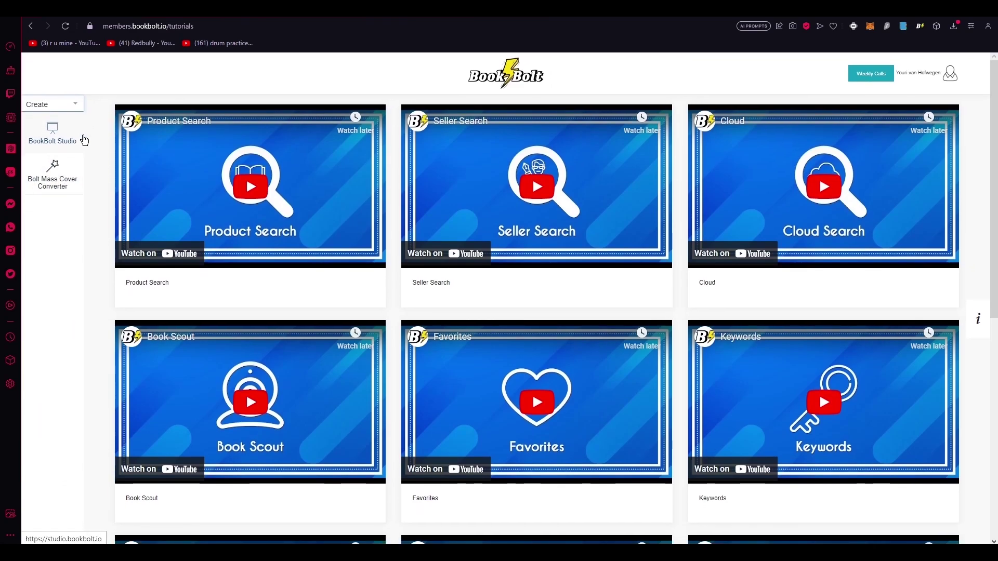
{"action": "left_click", "coordinate": [52, 140]}
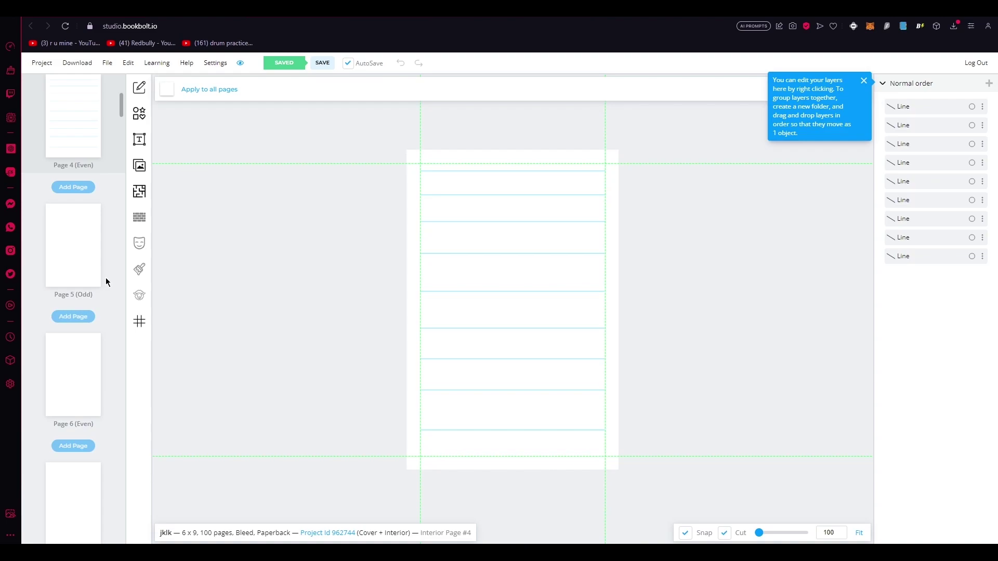
- Ask ChatGPT for ten cat-related words with clues, then return to the Book Bolt tab
{"action": "key", "text": "ctrl+Tab"}
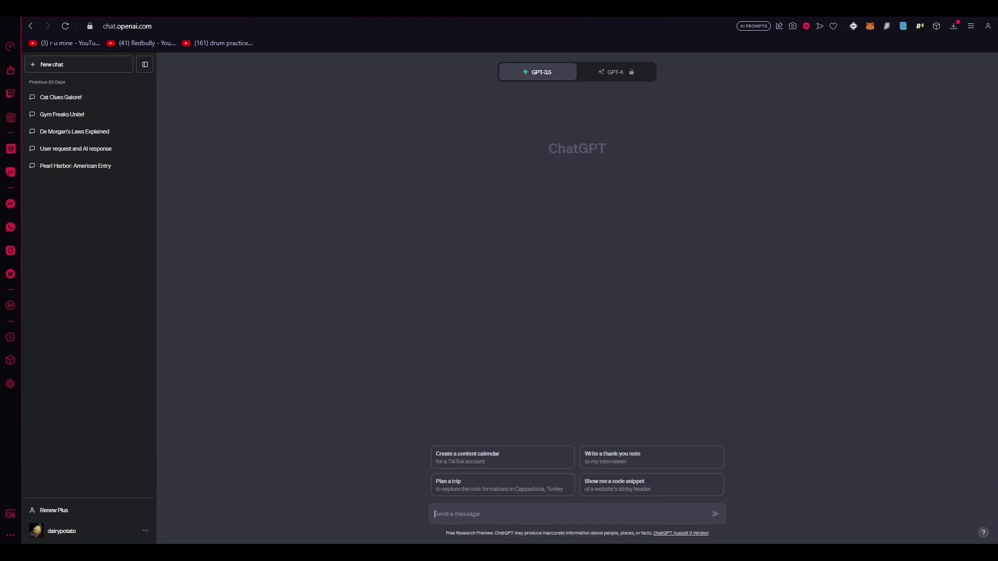
{"action": "left_click", "coordinate": [651, 513]}
{"action": "type", "text": "give me ten words and clues related "}
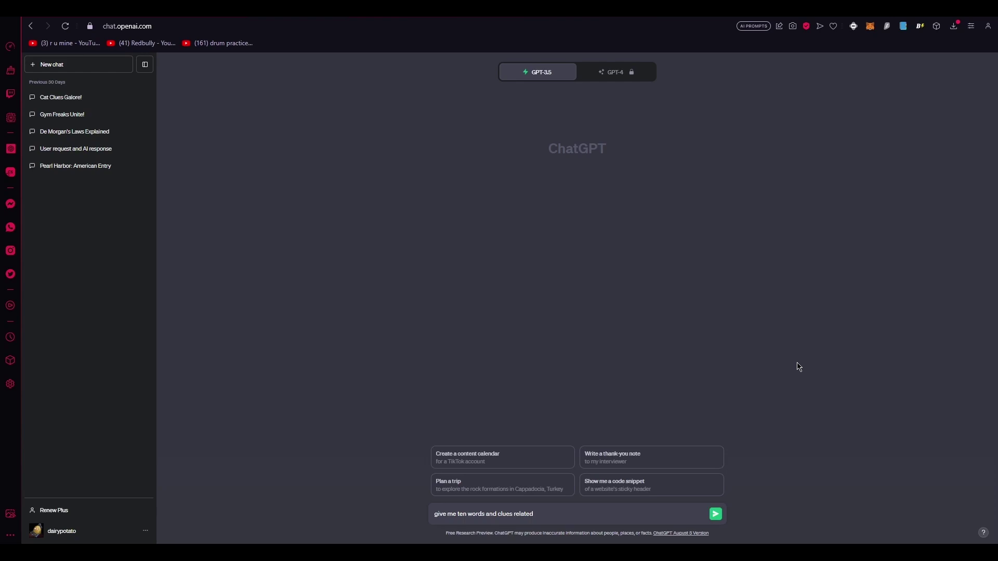
{"action": "type", "text": "to cass that"}
{"action": "key", "text": "BackSpace"}
{"action": "key", "text": "BackSpace"}
{"action": "key", "text": "BackSpace"}
{"action": "key", "text": "Return"}
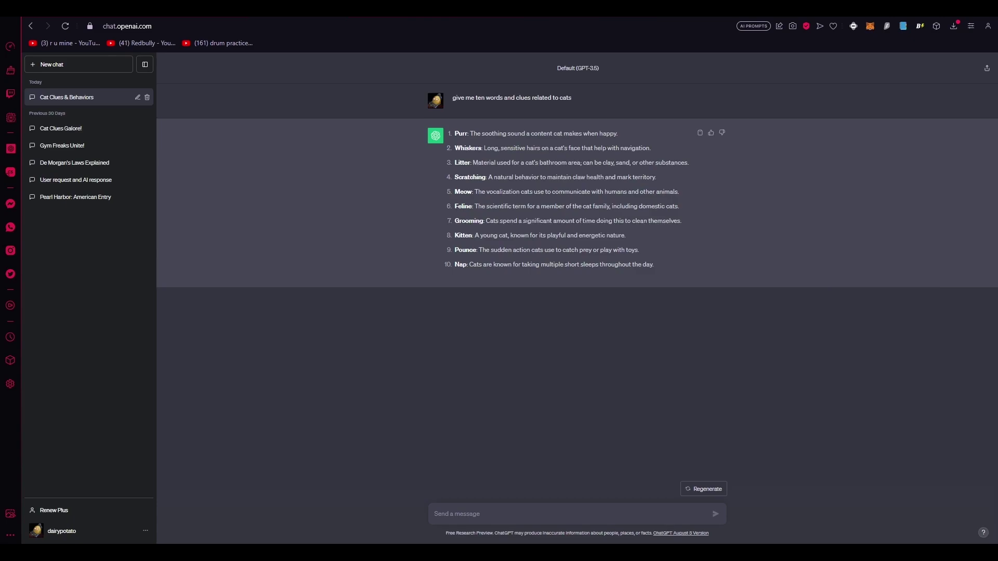
{"action": "left_click", "coordinate": [397, 10]}
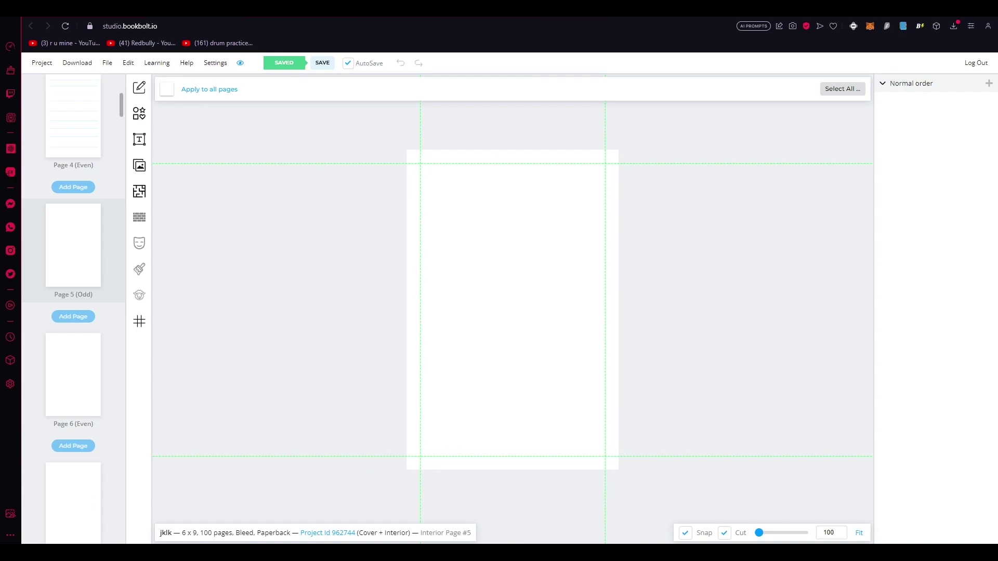
- Launch Excel from Windows search and create a blank workbook
{"action": "key", "text": "super"}
{"action": "type", "text": "exc"}
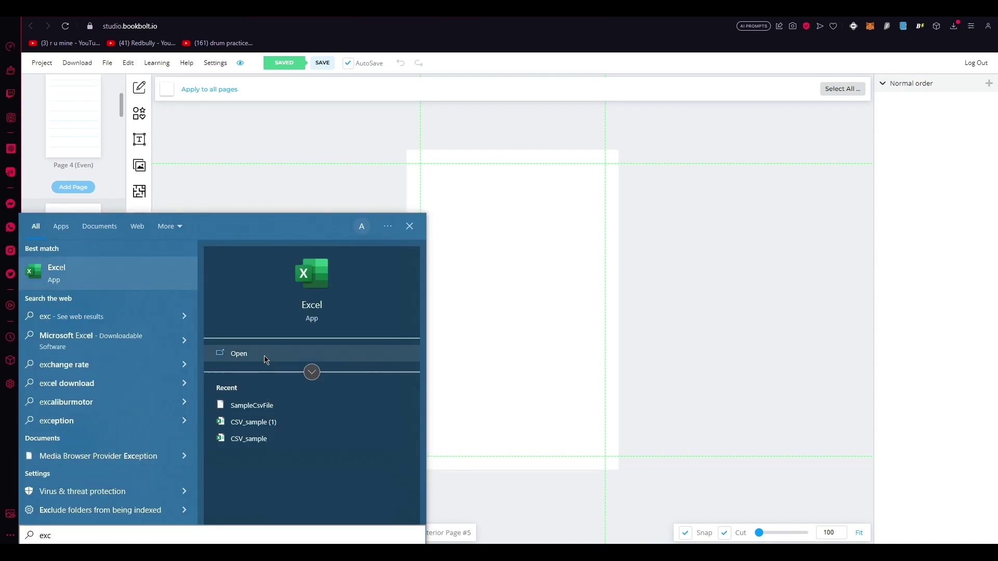
{"action": "left_click", "coordinate": [265, 359]}
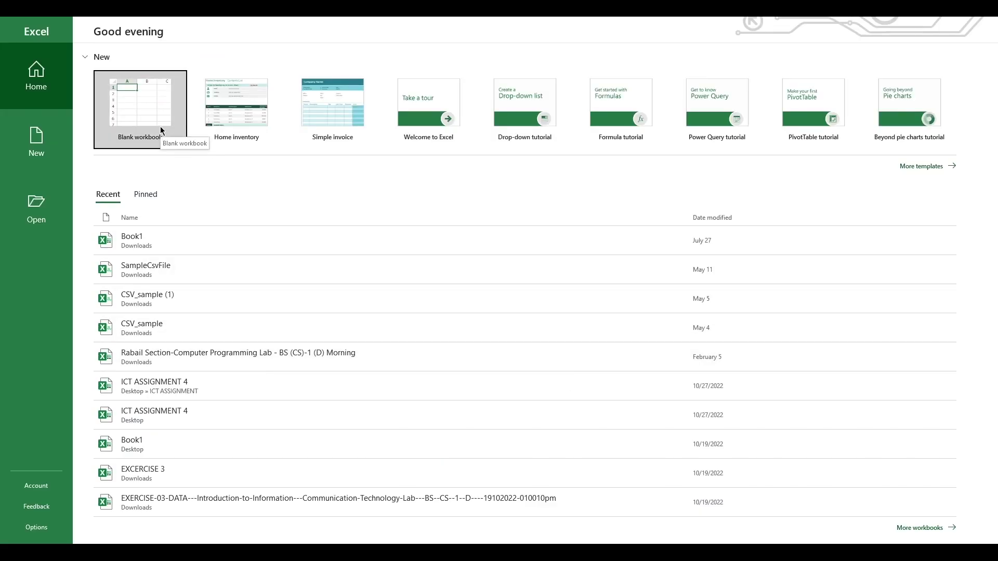
{"action": "left_click", "coordinate": [161, 130]}
{"action": "left_click", "coordinate": [163, 129]}
- Enter 'Purr' with clue 'The sound of a contented feline', filling in the ten cat words and clues
{"action": "left_click", "coordinate": [32, 130]}
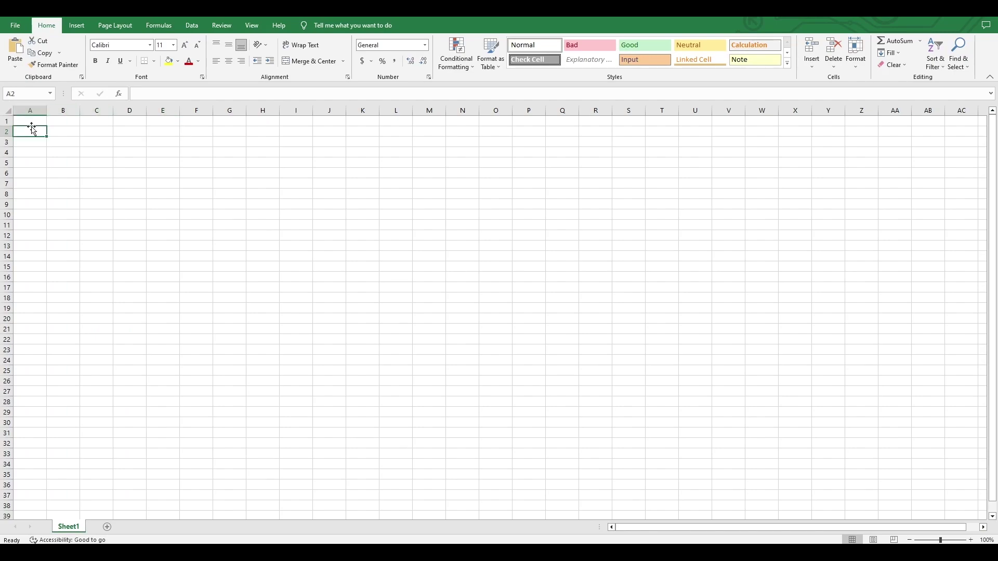
{"action": "left_click", "coordinate": [30, 125]}
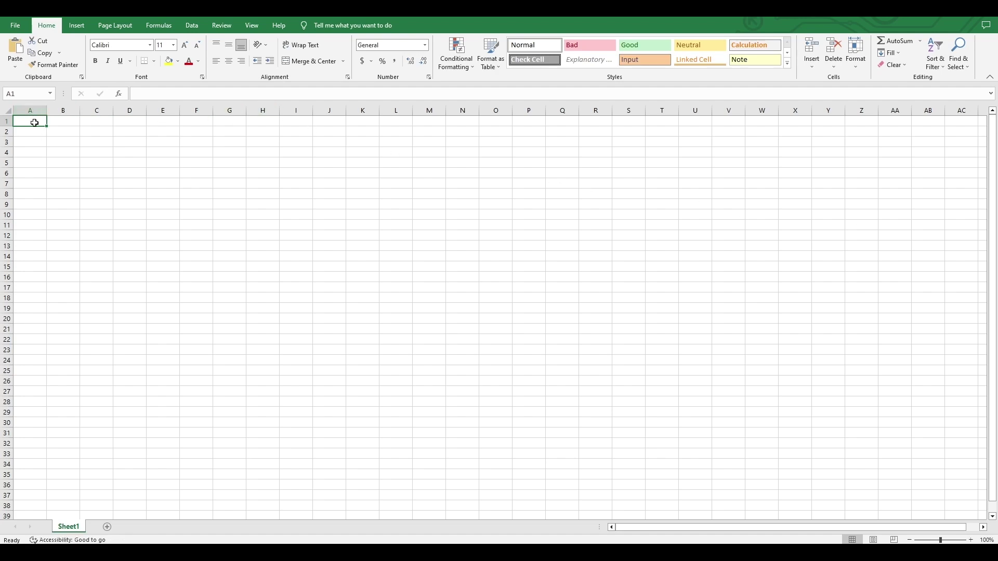
{"action": "type", "text": "Purr"}
{"action": "key", "text": "Tab"}
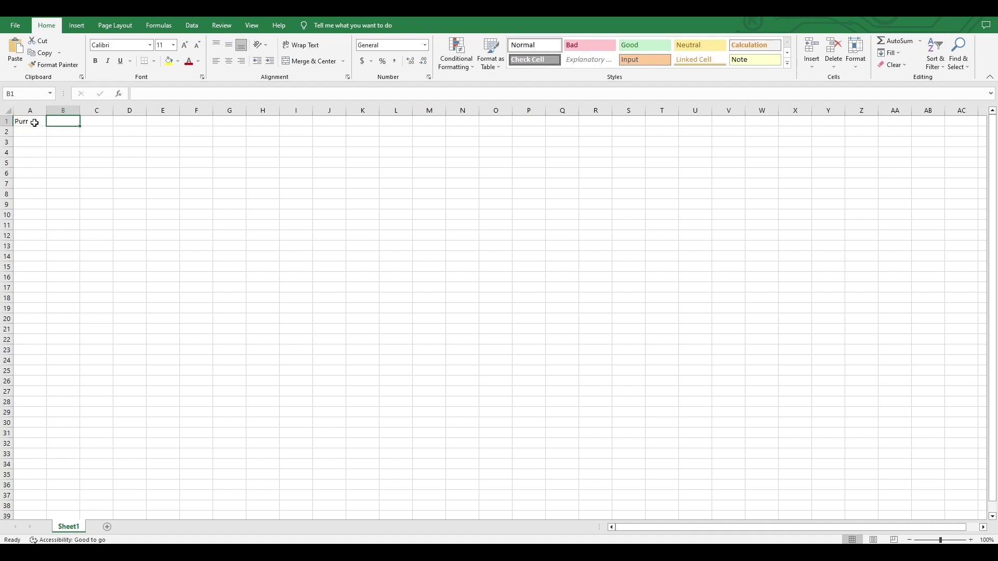
{"action": "type", "text": "T"}
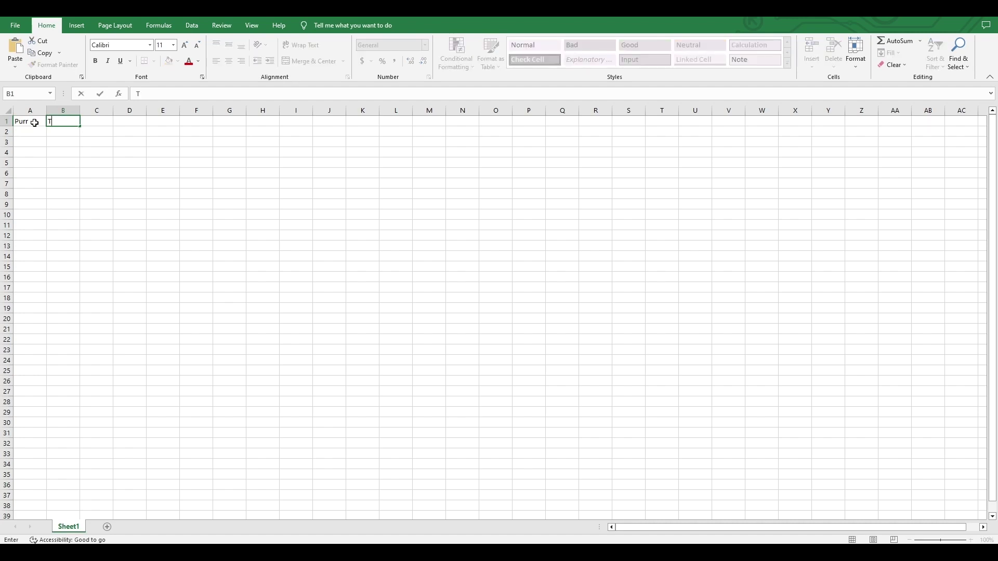
{"action": "type", "text": "he sound of a contented"}
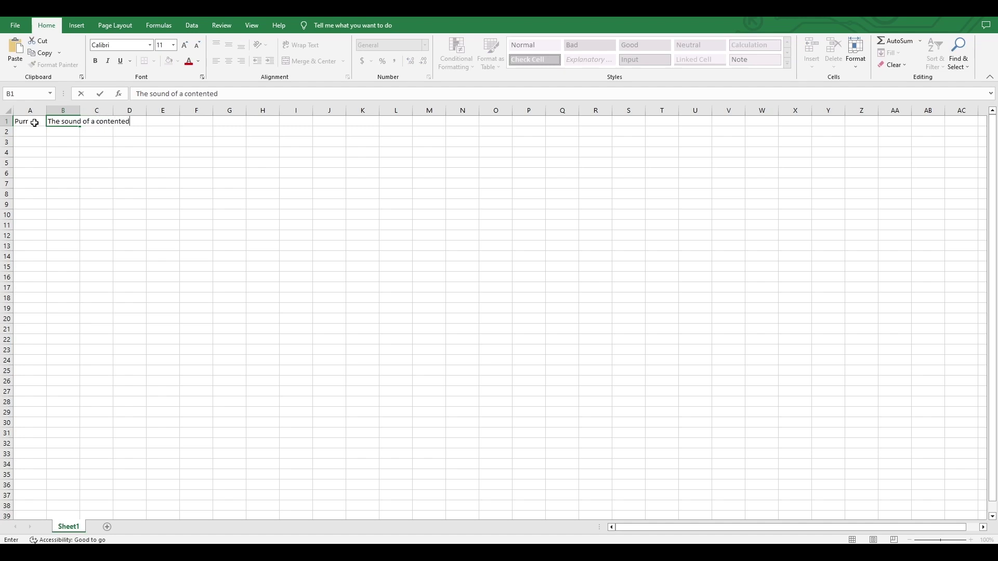
{"action": "type", "text": " feline"}
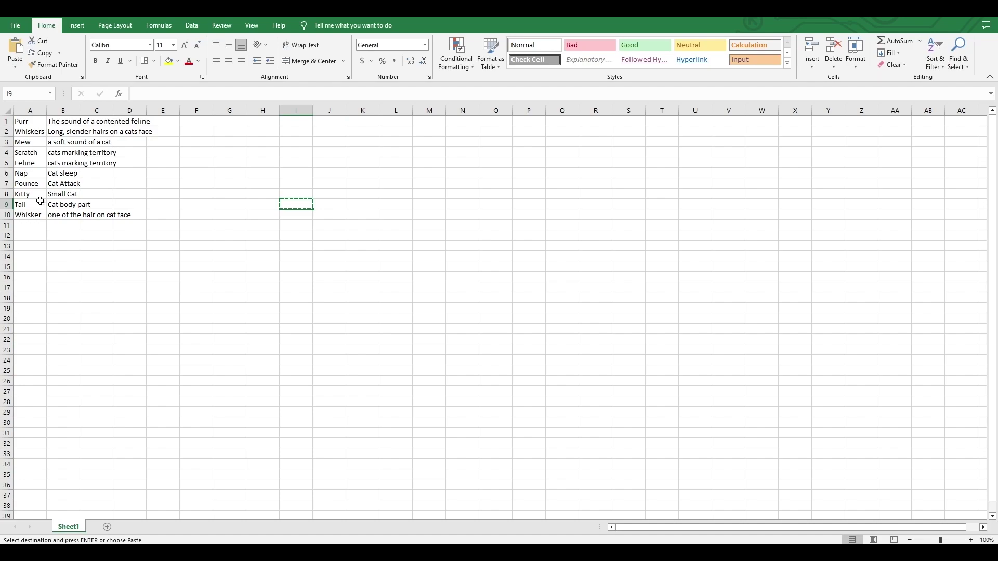
{"action": "left_click_drag", "start_coordinate": [31, 210], "coordinate": [26, 131]}
{"action": "mouse_move", "coordinate": [83, 227]}
{"action": "left_mouse_down"}
{"action": "mouse_move", "coordinate": [94, 127]}
{"action": "mouse_move", "coordinate": [83, 241]}
{"action": "left_mouse_up"}
{"action": "left_click", "coordinate": [84, 242]}
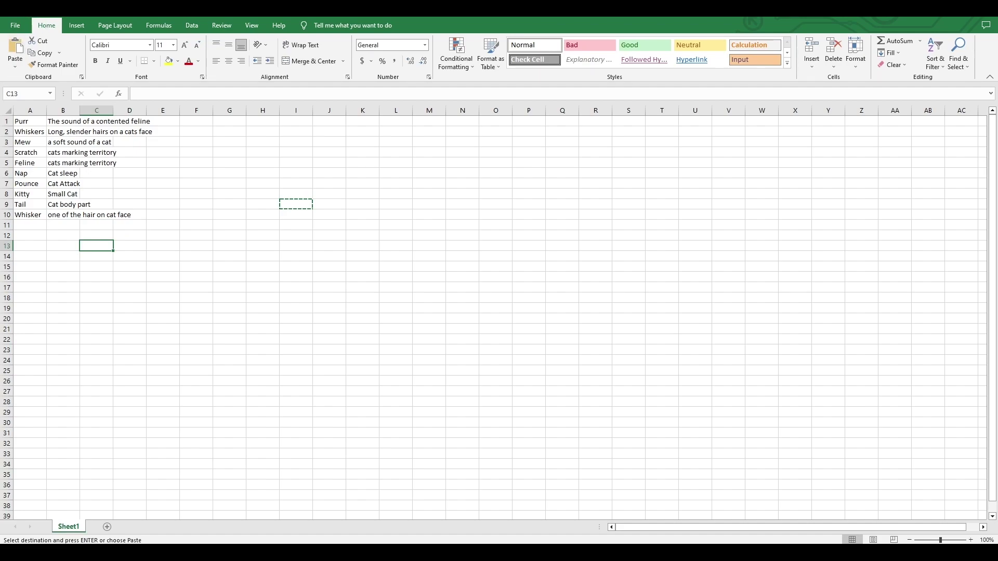
- Save the sheet as CSV UTF-8 named 'cat demo' in Downloads, keeping the CSV format
{"action": "key", "text": "ctrl+s"}
{"action": "left_click", "coordinate": [499, 283]}
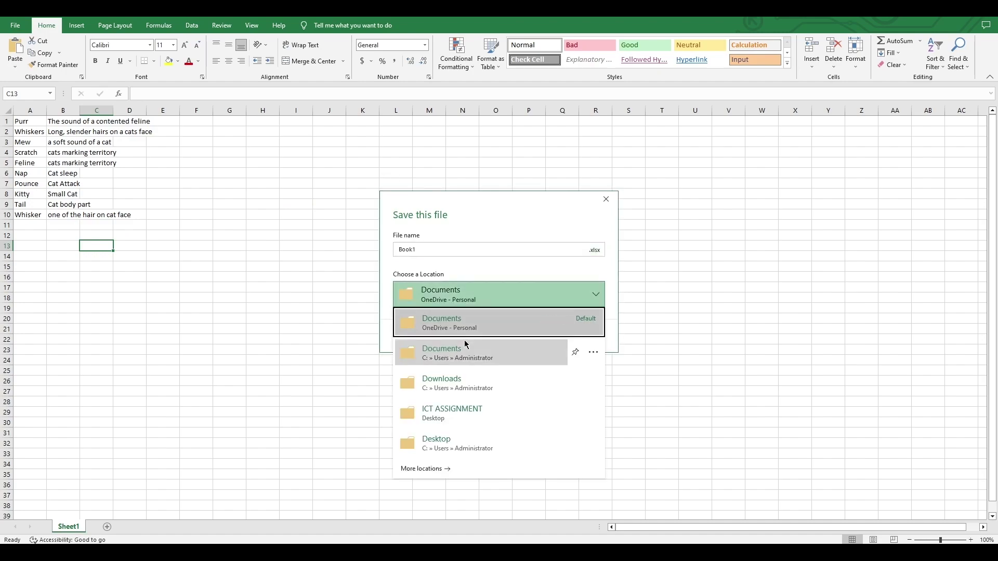
{"action": "left_click", "coordinate": [484, 382]}
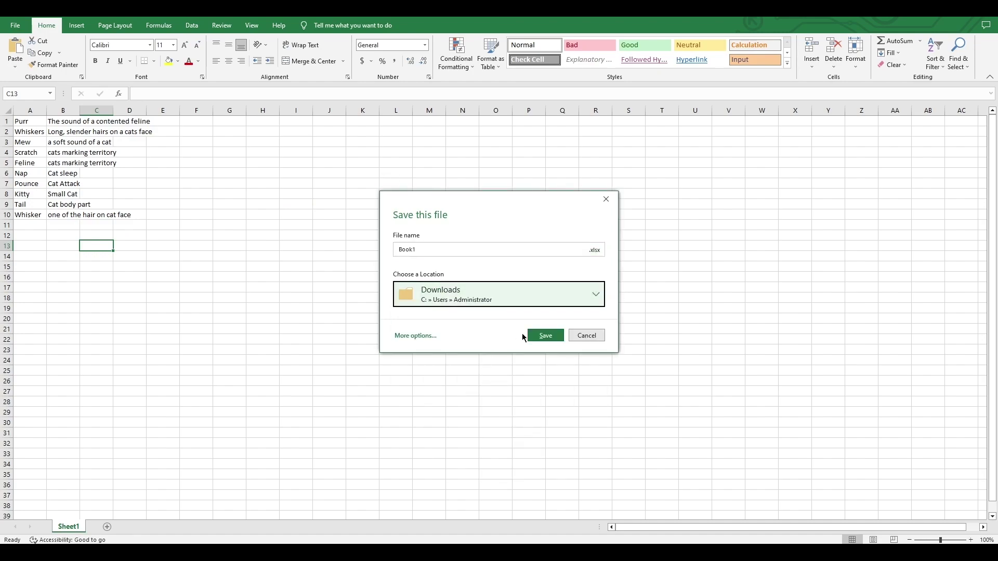
{"action": "left_click", "coordinate": [474, 249]}
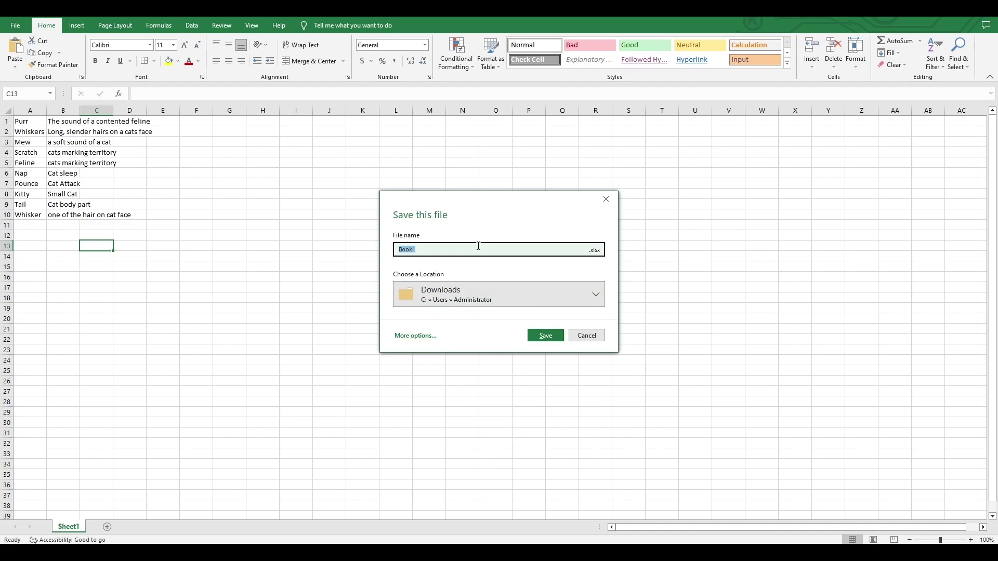
{"action": "type", "text": "cat demo"}
{"action": "left_click", "coordinate": [597, 250]}
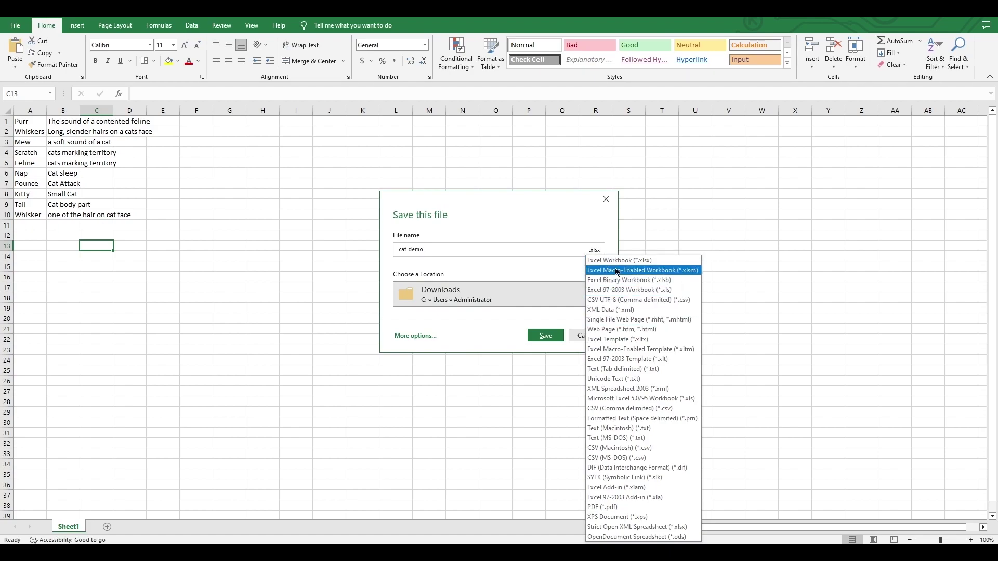
{"action": "left_click", "coordinate": [616, 301]}
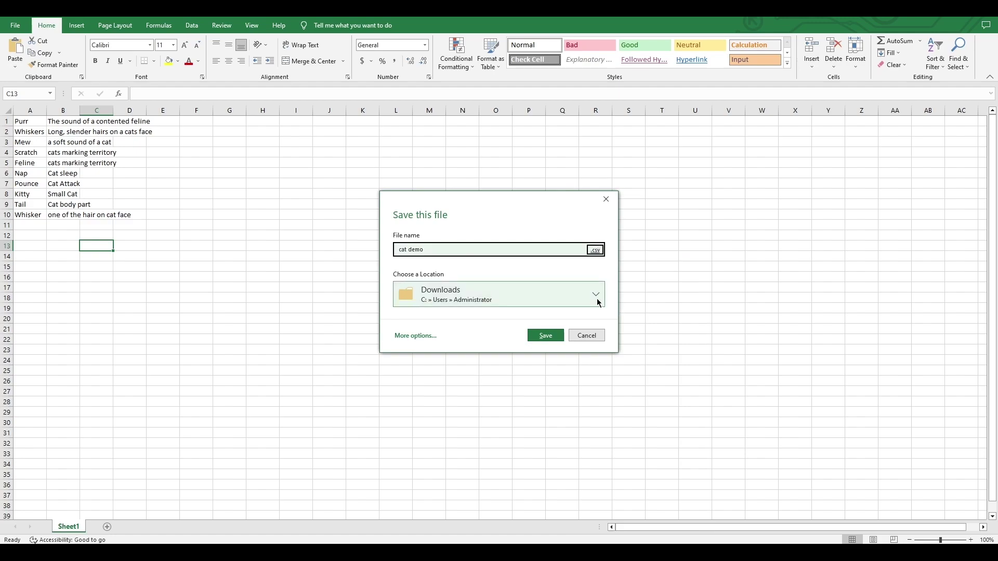
{"action": "left_click", "coordinate": [556, 336]}
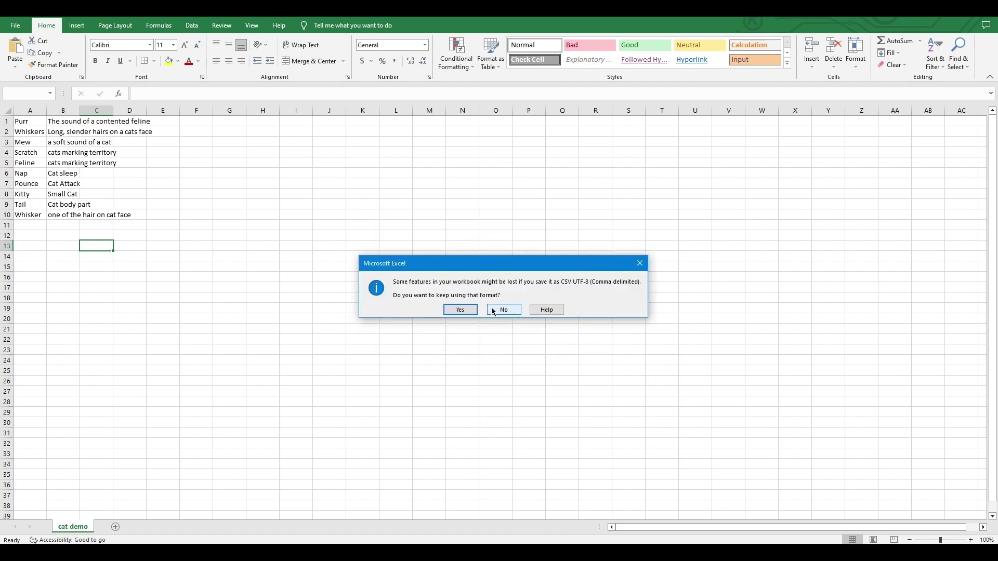
{"action": "left_click", "coordinate": [463, 311]}
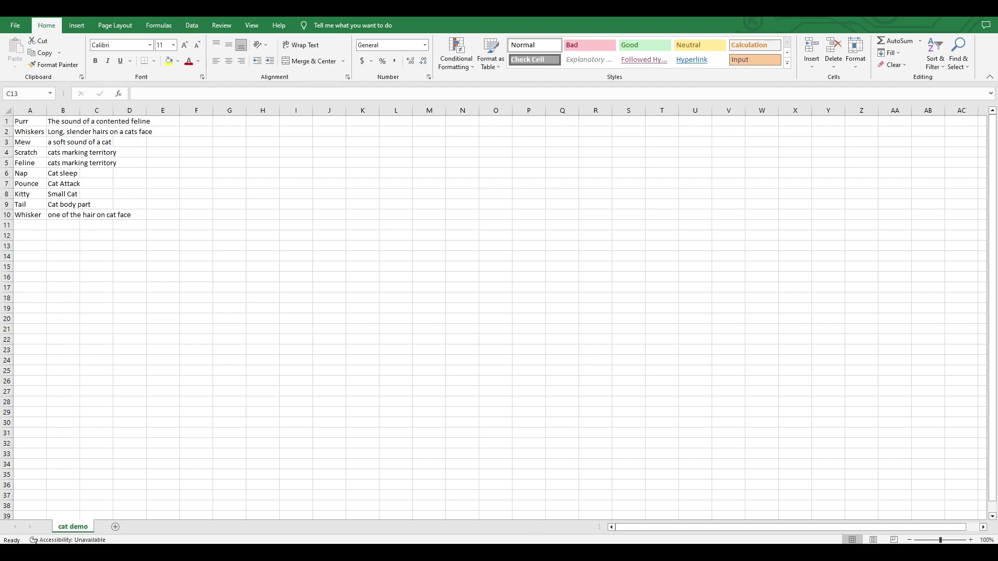
- Back in the book editor, show the Interior Templates Library filtered to Pro Only
{"action": "mouse_move", "coordinate": [519, 551]}
{"action": "left_click", "coordinate": [546, 514]}
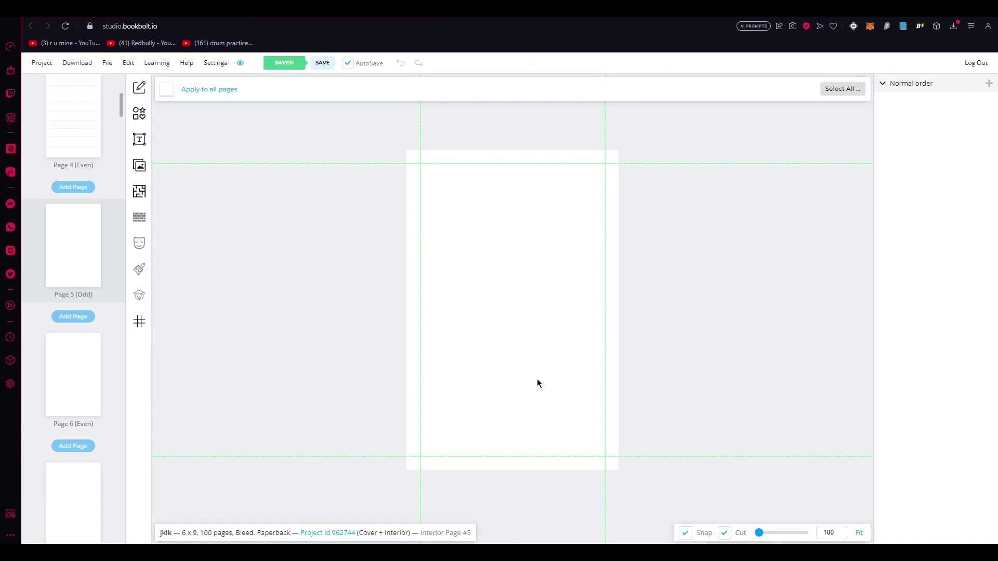
{"action": "left_click", "coordinate": [138, 192]}
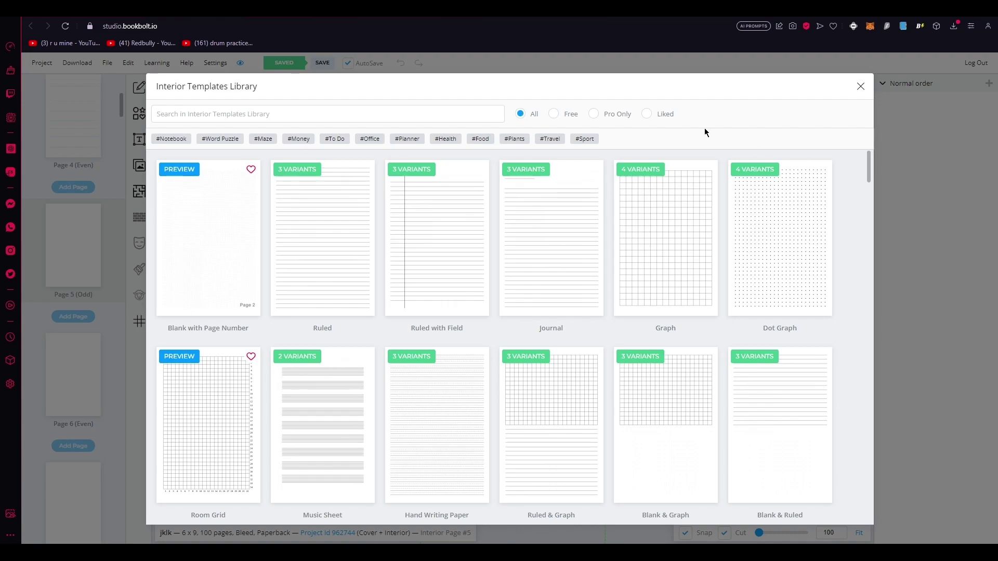
{"action": "left_click", "coordinate": [606, 113]}
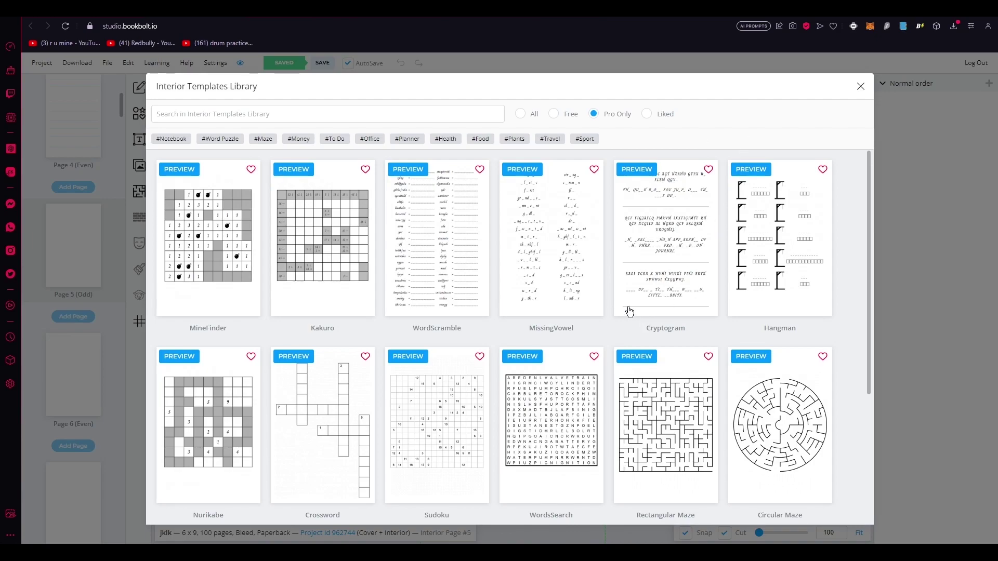
{"action": "scroll", "coordinate": [542, 332], "scroll_direction": "down", "scroll_amount": 2}
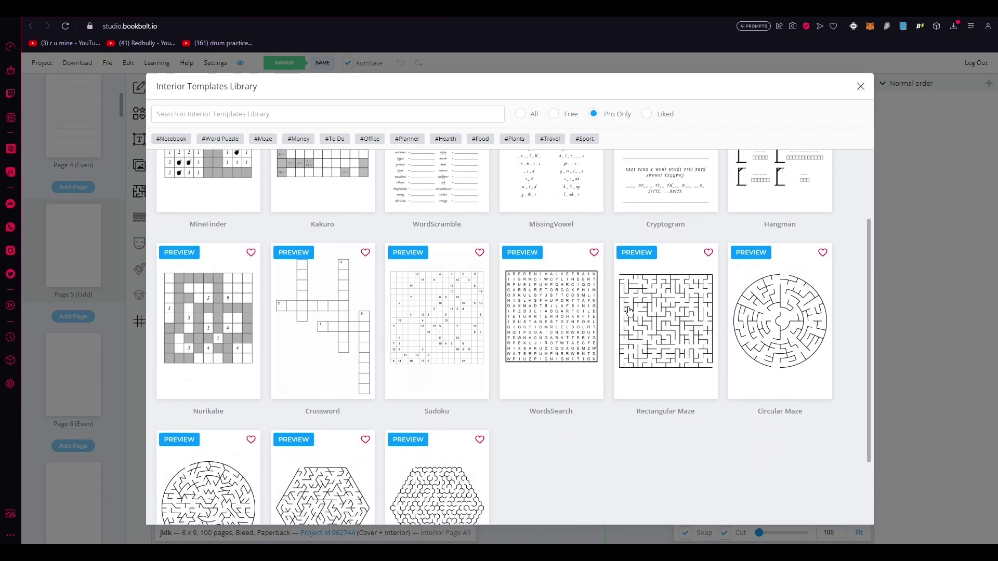
- Apply the WordsSearch template to Page 1 and Page 2 and continue to its options
{"action": "left_click", "coordinate": [542, 331]}
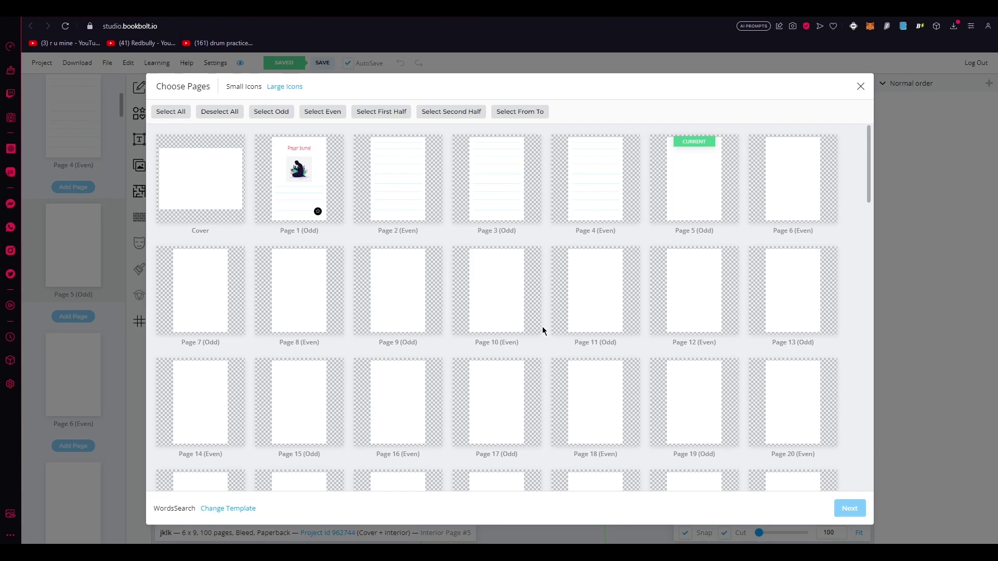
{"action": "left_click", "coordinate": [399, 201]}
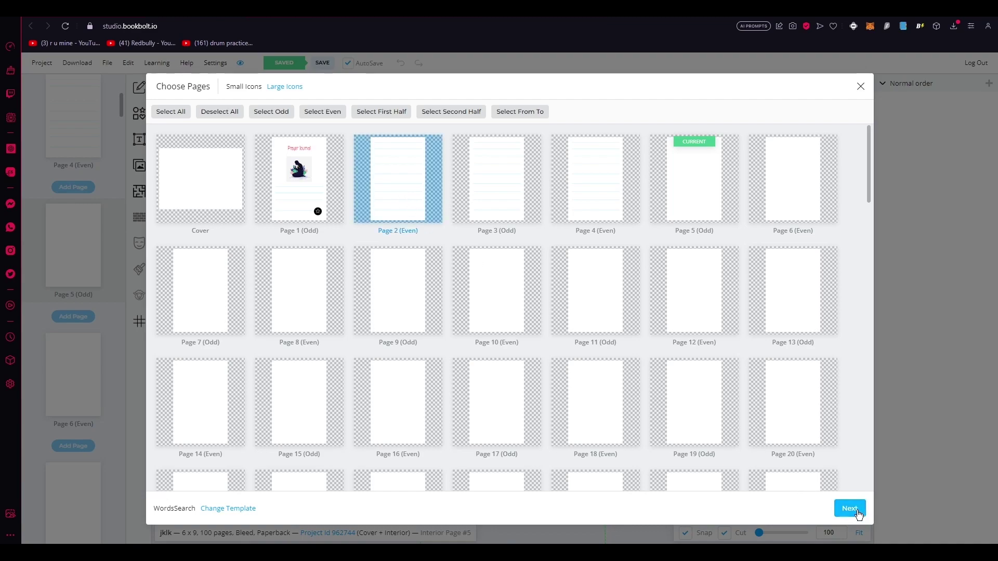
{"action": "left_click", "coordinate": [327, 172]}
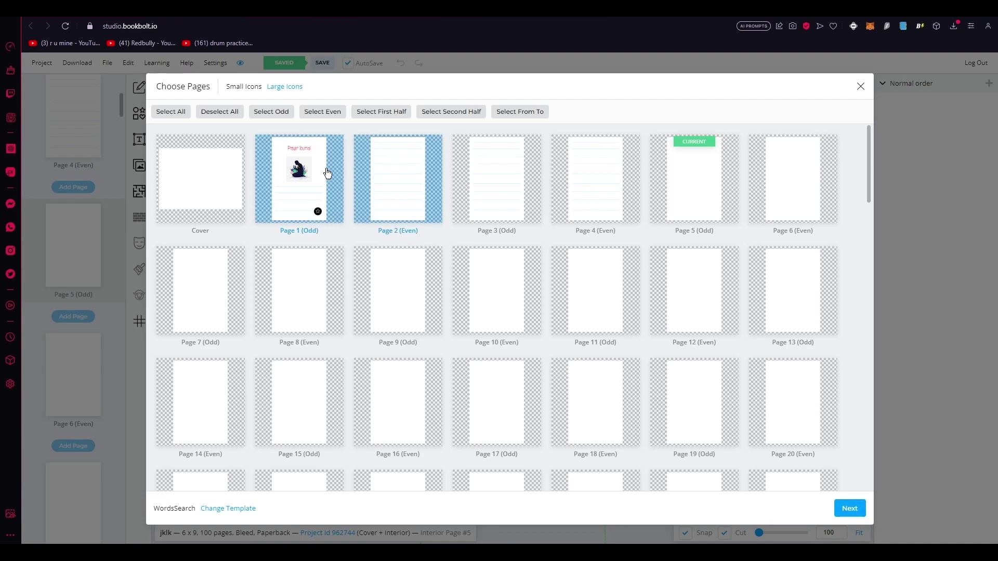
{"action": "left_click", "coordinate": [849, 510]}
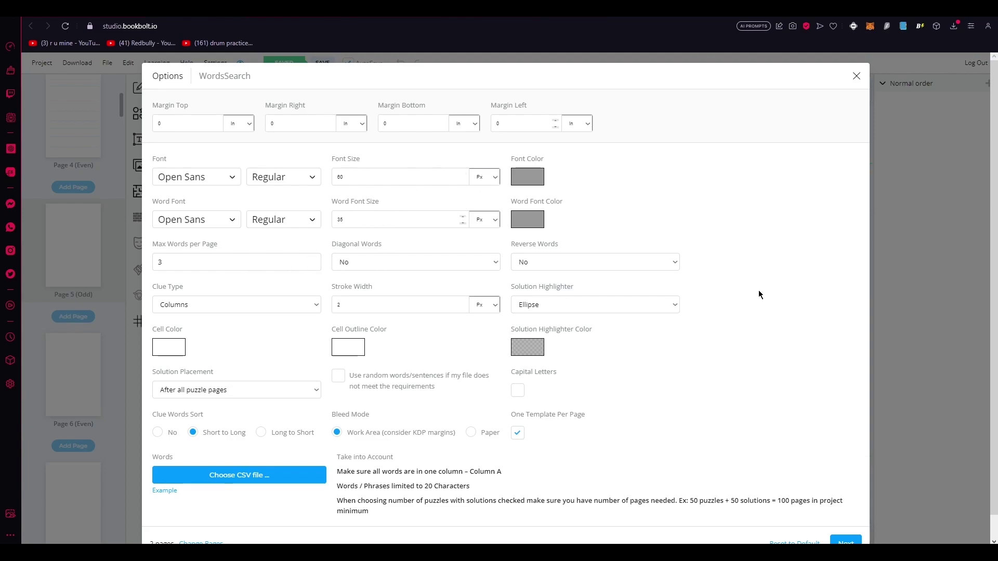
- Change the Top, Right, Bottom and Left margins from 0 to 1 in
{"action": "left_click", "coordinate": [180, 125]}
{"action": "left_click_drag", "start_coordinate": [180, 126], "coordinate": [141, 136]}
{"action": "type", "text": "1"}
{"action": "left_click", "coordinate": [276, 123]}
{"action": "key", "text": "BackSpace"}
{"action": "left_click", "coordinate": [433, 123]}
{"action": "key", "text": "BackSpace"}
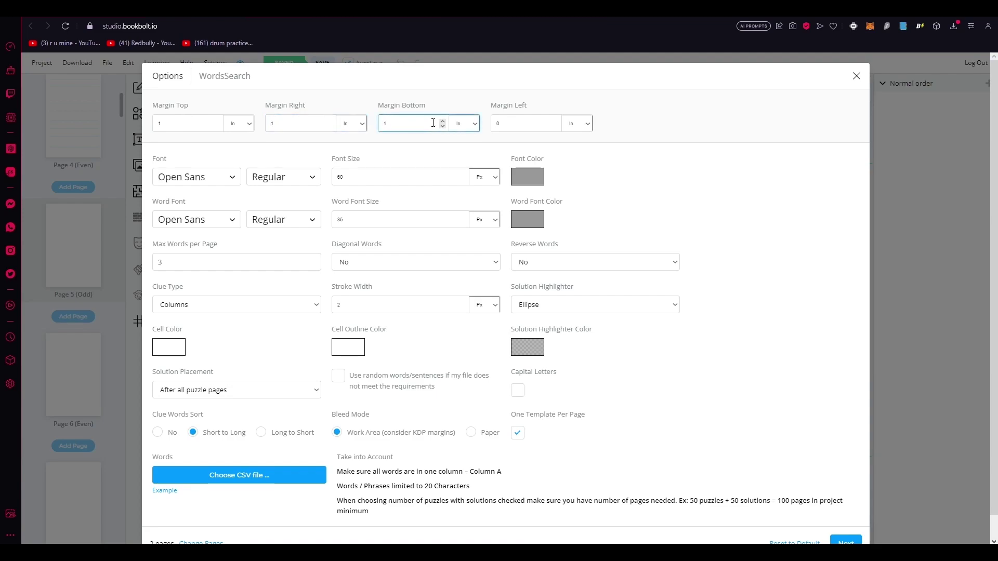
{"action": "type", "text": "1"}
{"action": "left_click", "coordinate": [509, 121]}
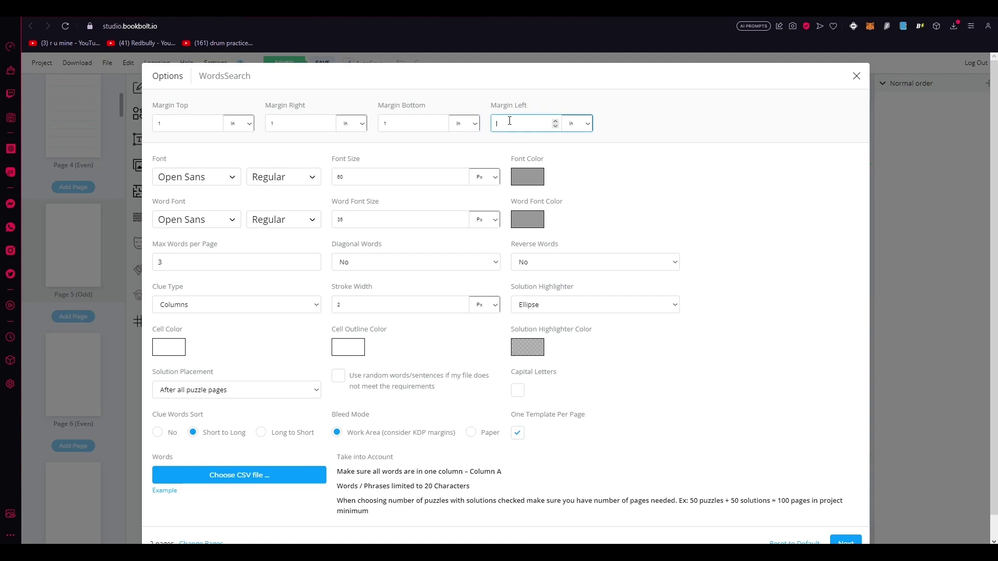
{"action": "type", "text": "1"}
- Set the puzzle font to Abhaya Libre Medium 500 and the word font to Abril Fatface
{"action": "left_click", "coordinate": [216, 176]}
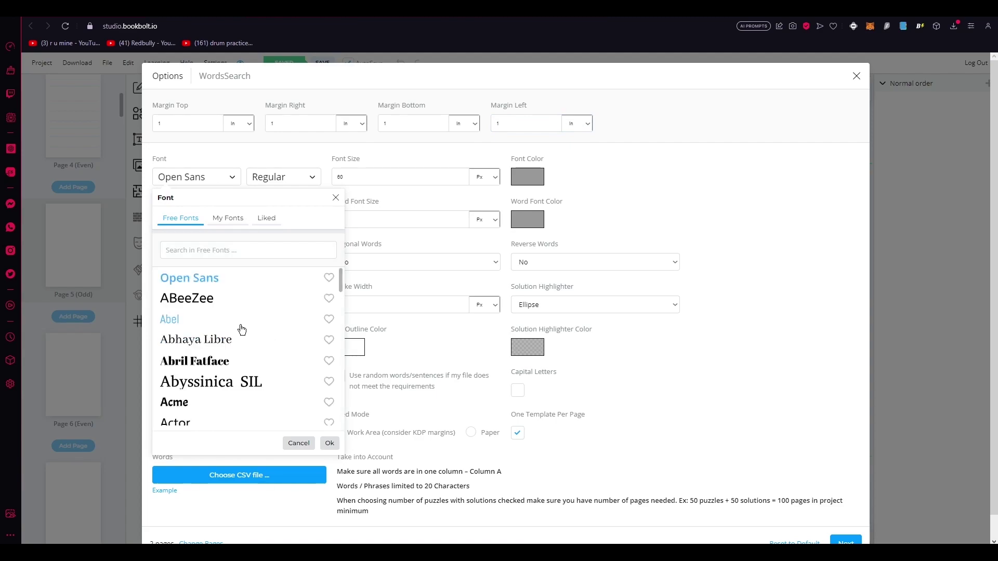
{"action": "double_click", "coordinate": [217, 339]}
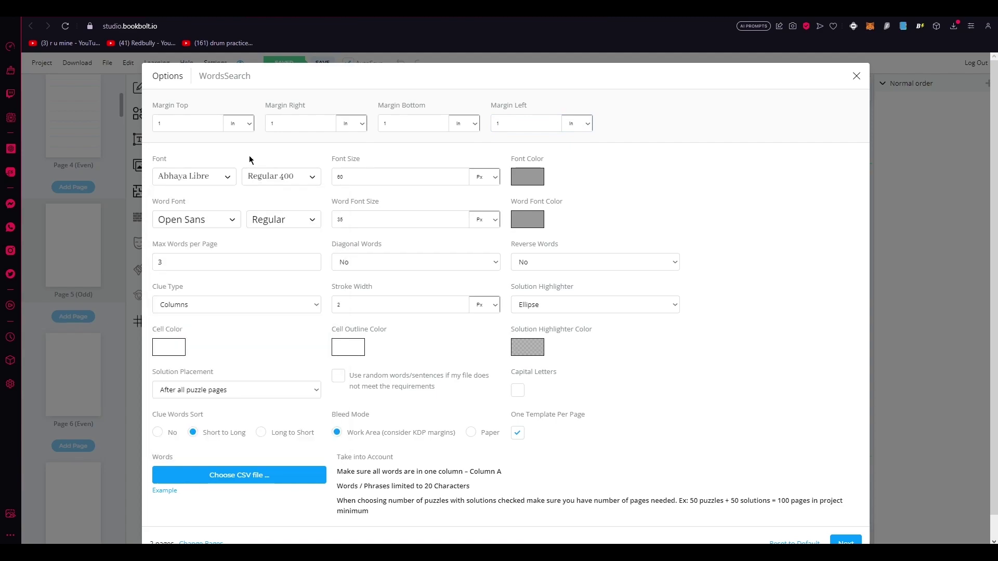
{"action": "left_click", "coordinate": [266, 175]}
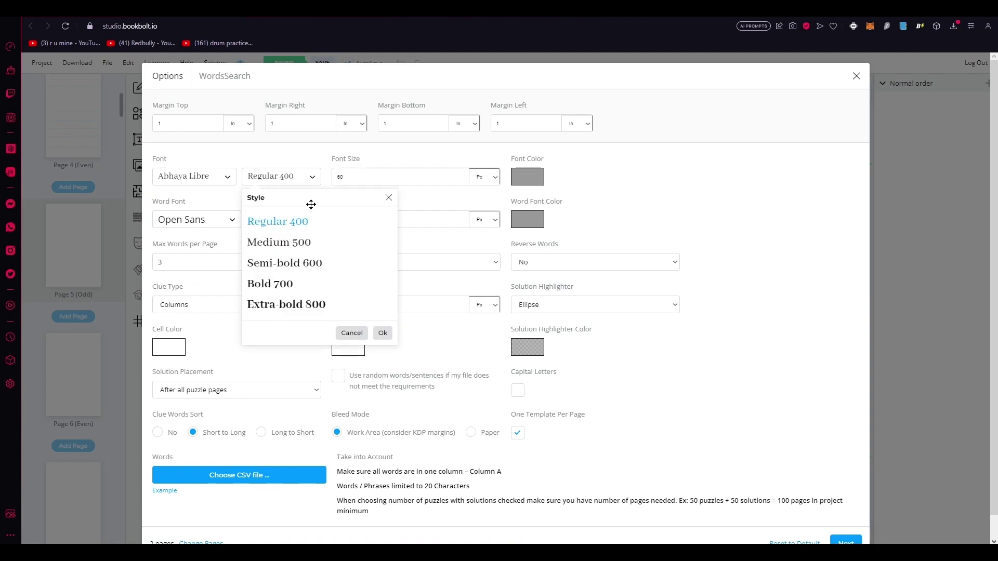
{"action": "double_click", "coordinate": [281, 241]}
{"action": "left_click", "coordinate": [216, 224]}
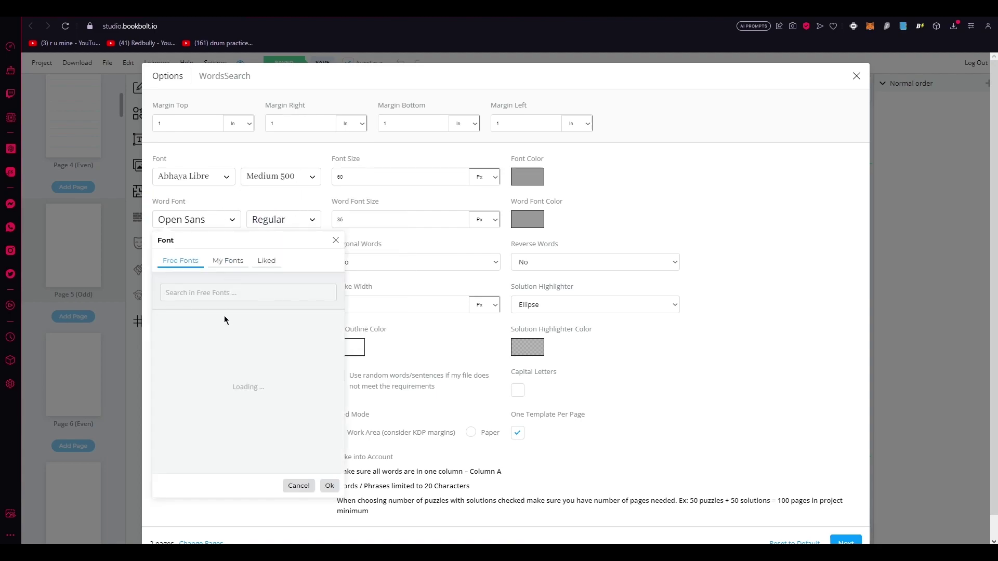
{"action": "scroll", "coordinate": [218, 416], "scroll_direction": "down", "scroll_amount": 1}
{"action": "left_click", "coordinate": [205, 376]}
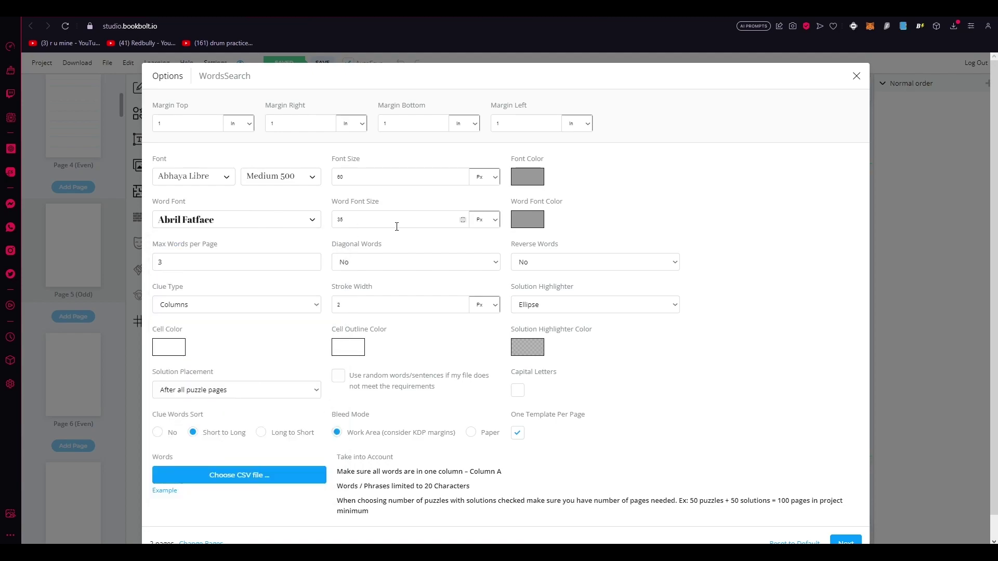
- Make the puzzle font colour red and the word list font colour blue
{"action": "left_click", "coordinate": [428, 173]}
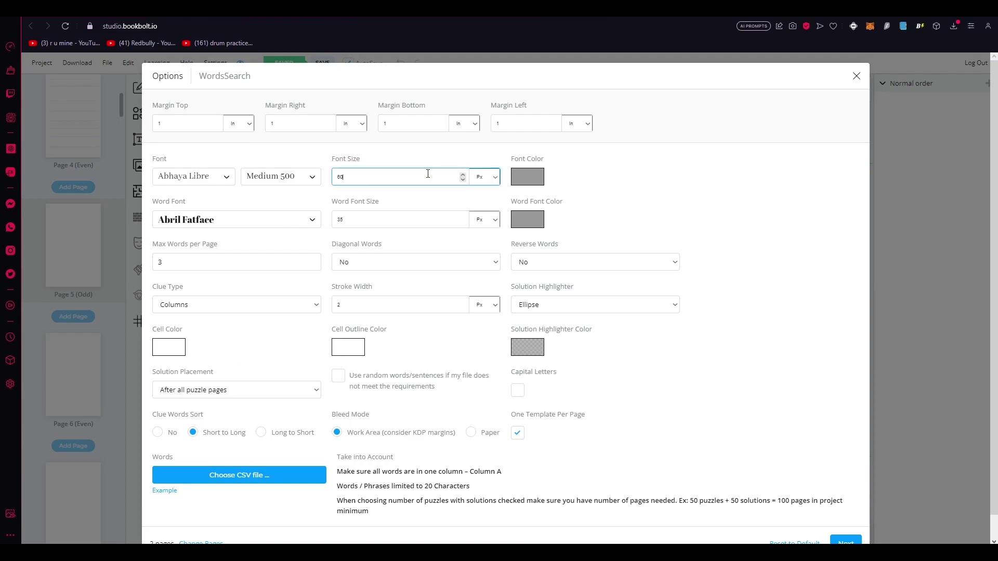
{"action": "left_click", "coordinate": [531, 179]}
{"action": "left_click_drag", "start_coordinate": [550, 241], "coordinate": [629, 238]}
{"action": "left_click", "coordinate": [609, 187]}
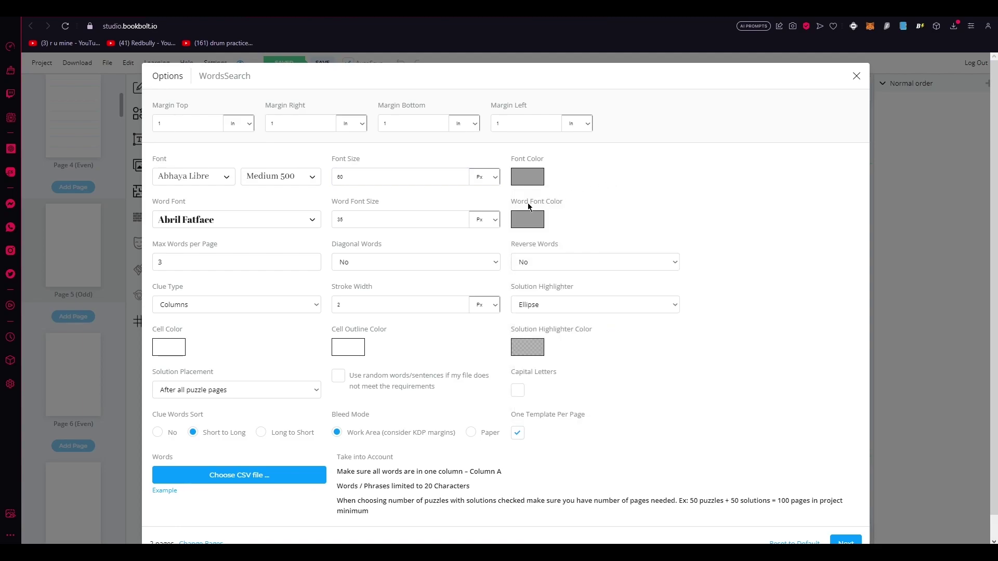
{"action": "left_click", "coordinate": [522, 222]}
{"action": "left_click", "coordinate": [528, 179]}
{"action": "left_click_drag", "start_coordinate": [630, 274], "coordinate": [647, 232]}
{"action": "left_click", "coordinate": [692, 405]}
{"action": "left_click", "coordinate": [533, 228]}
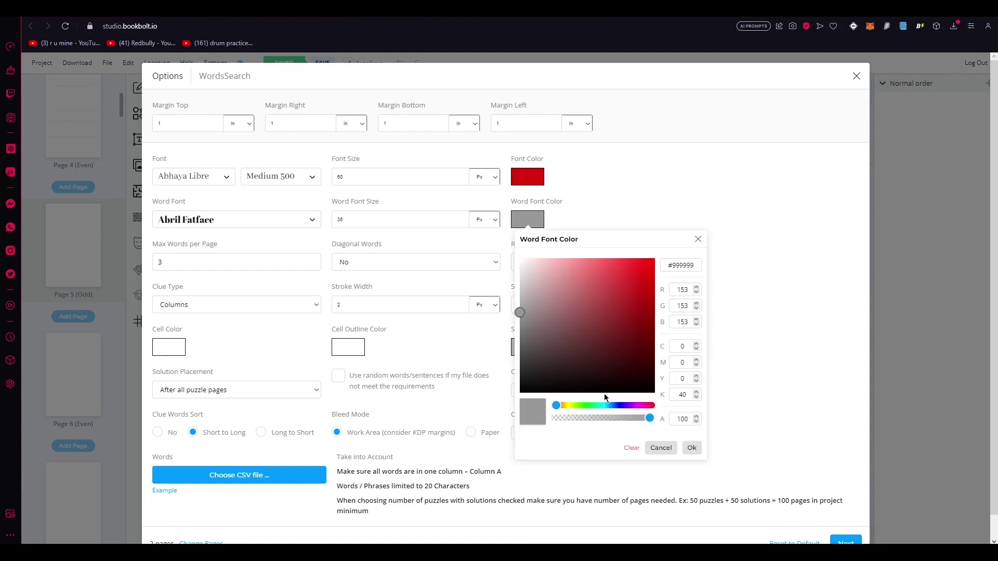
{"action": "left_click_drag", "start_coordinate": [601, 407], "coordinate": [609, 405]}
{"action": "mouse_move", "coordinate": [620, 313]}
{"action": "left_mouse_down"}
{"action": "mouse_move", "coordinate": [635, 245]}
{"action": "mouse_move", "coordinate": [663, 244]}
{"action": "mouse_move", "coordinate": [655, 279]}
{"action": "left_mouse_up"}
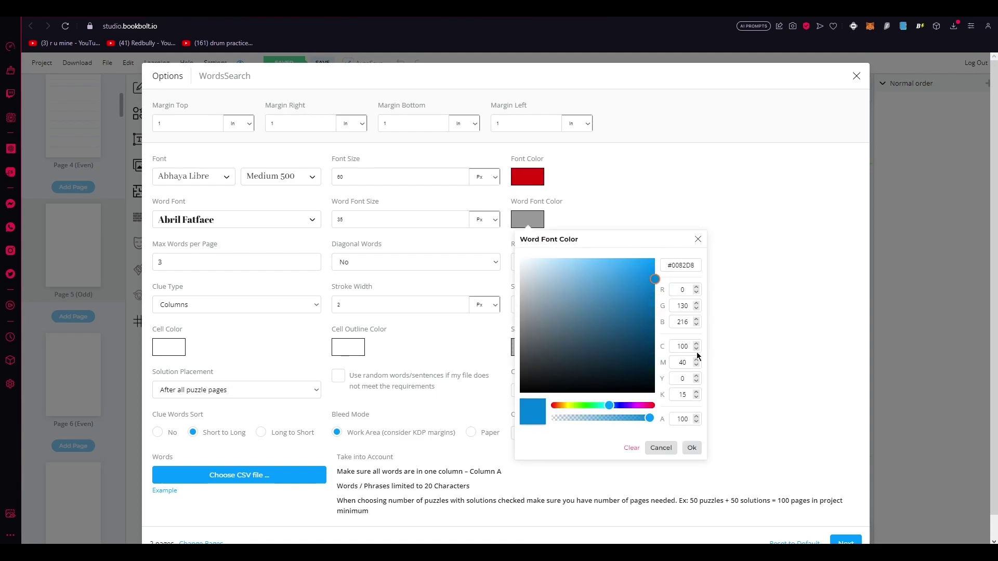
{"action": "left_click", "coordinate": [691, 447]}
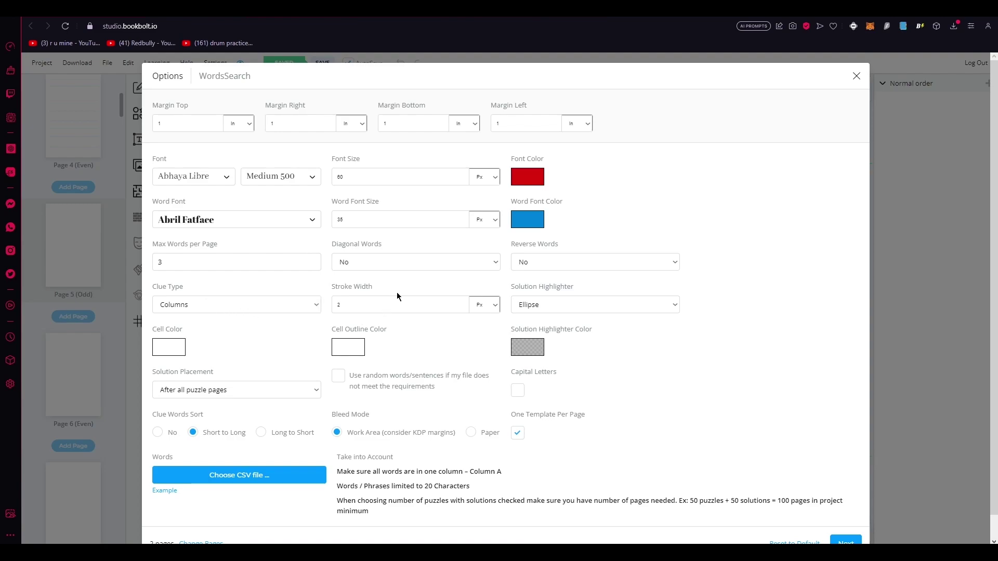
- Enter 9 as Max Words per Page and load cat demo.csv from the Downloads folder
{"action": "left_click_drag", "start_coordinate": [256, 261], "coordinate": [155, 258]}
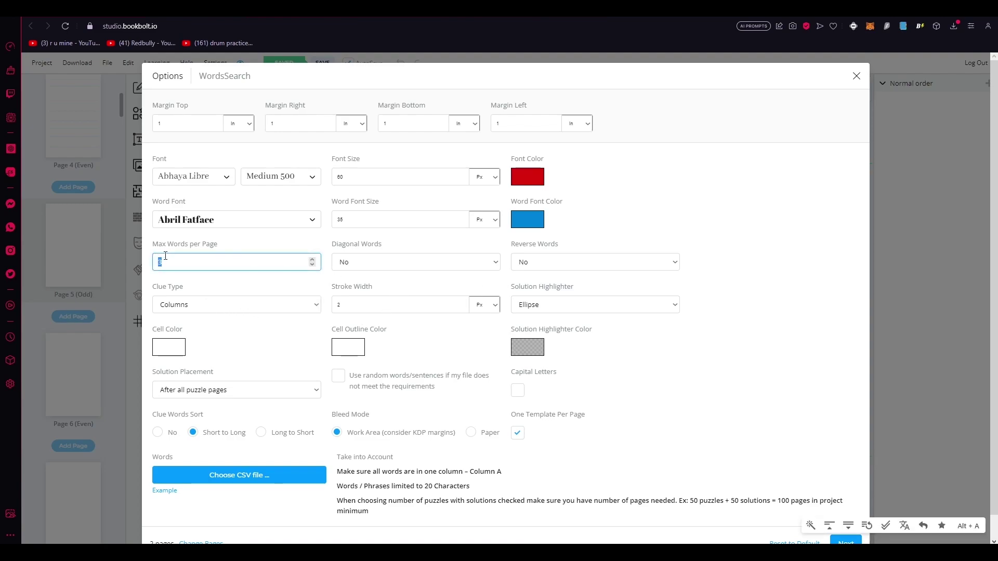
{"action": "type", "text": "9"}
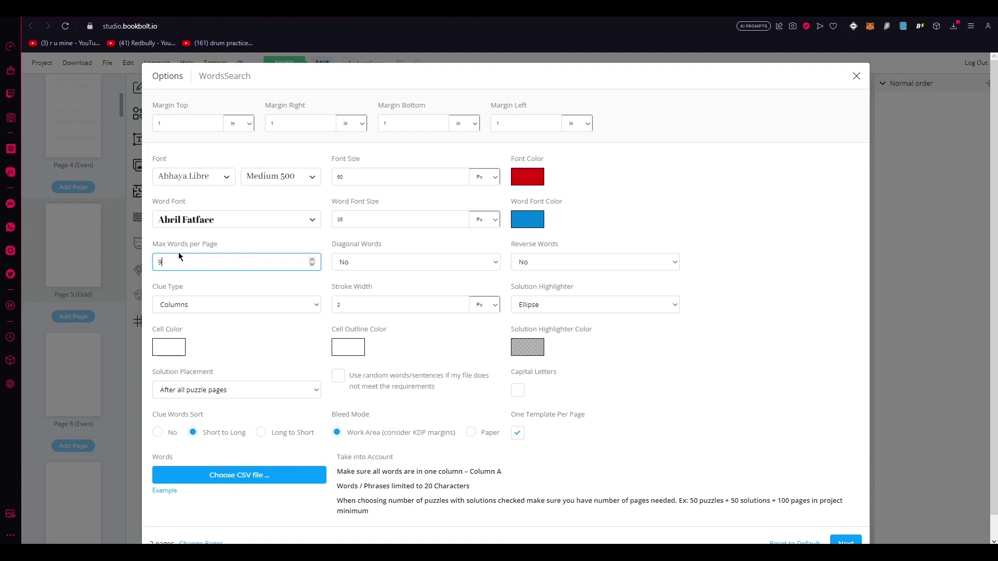
{"action": "left_click", "coordinate": [253, 470]}
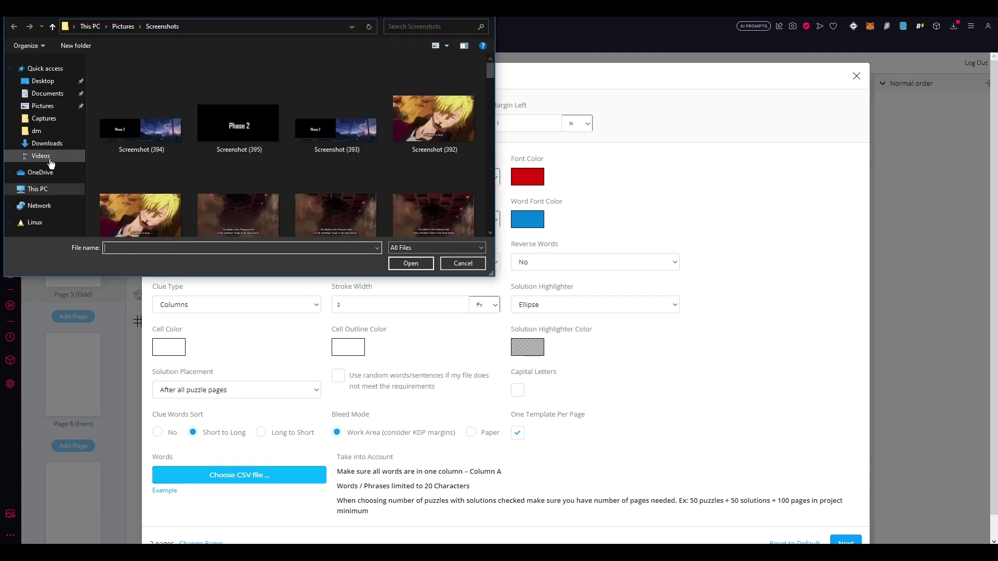
{"action": "left_click", "coordinate": [49, 143]}
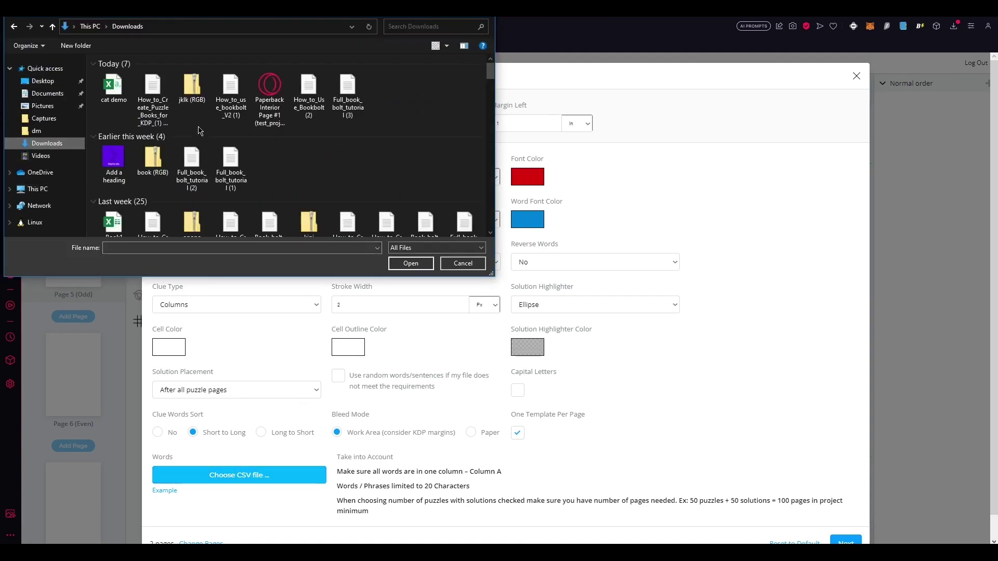
{"action": "left_click", "coordinate": [107, 85]}
{"action": "double_click", "coordinate": [106, 82]}
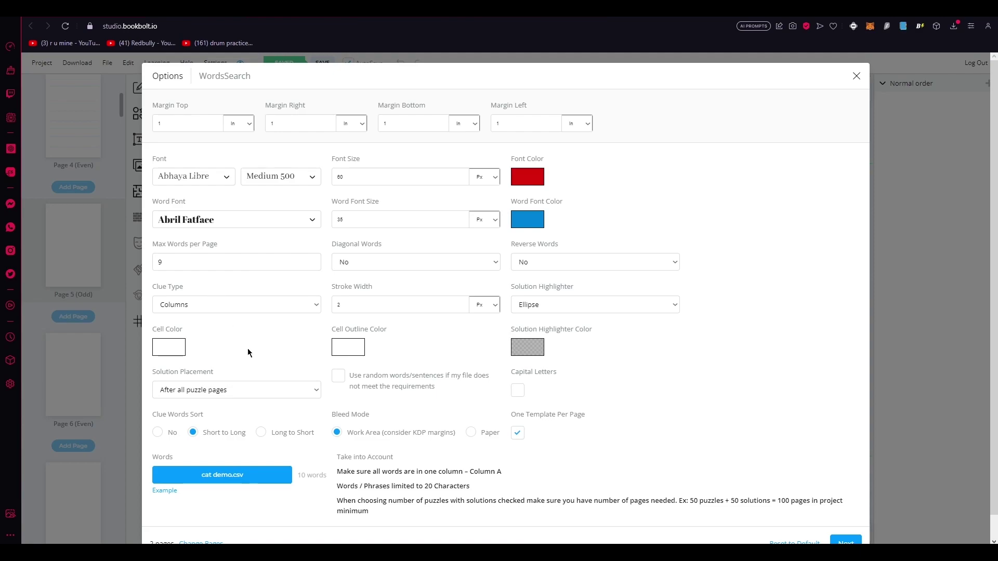
- Change Max Words per Page to 10 and continue to Choose Pages for Solution, with pages 3 and 4 marked
{"action": "left_click", "coordinate": [220, 256]}
{"action": "type", "text": "1"}
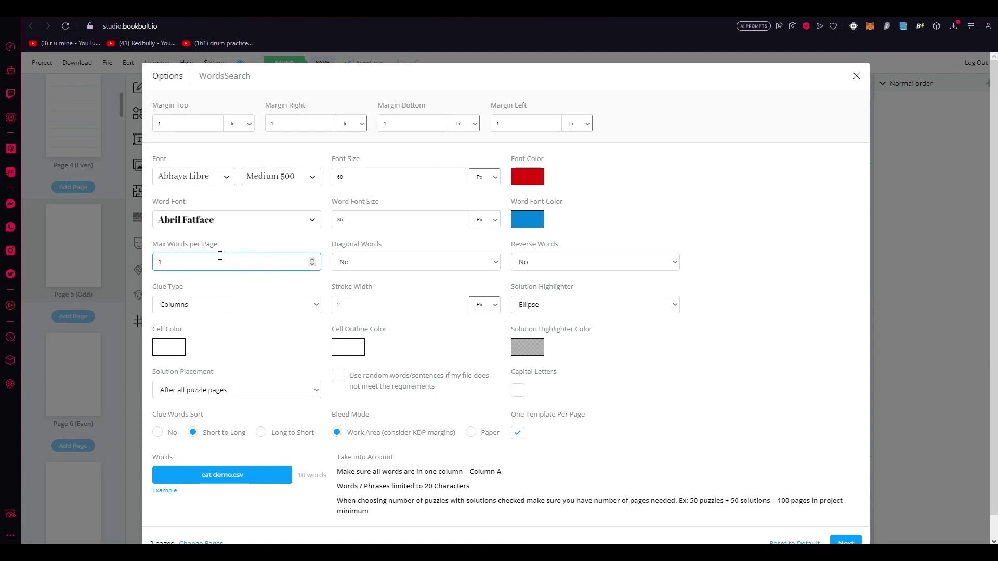
{"action": "type", "text": "0"}
{"action": "left_click", "coordinate": [765, 347]}
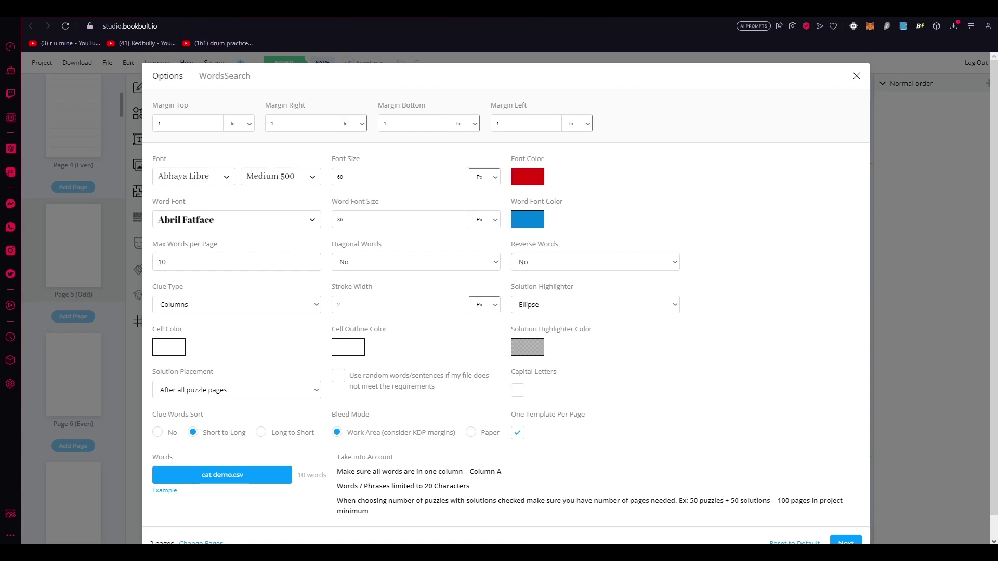
{"action": "scroll", "coordinate": [668, 434], "scroll_direction": "down", "scroll_amount": 1}
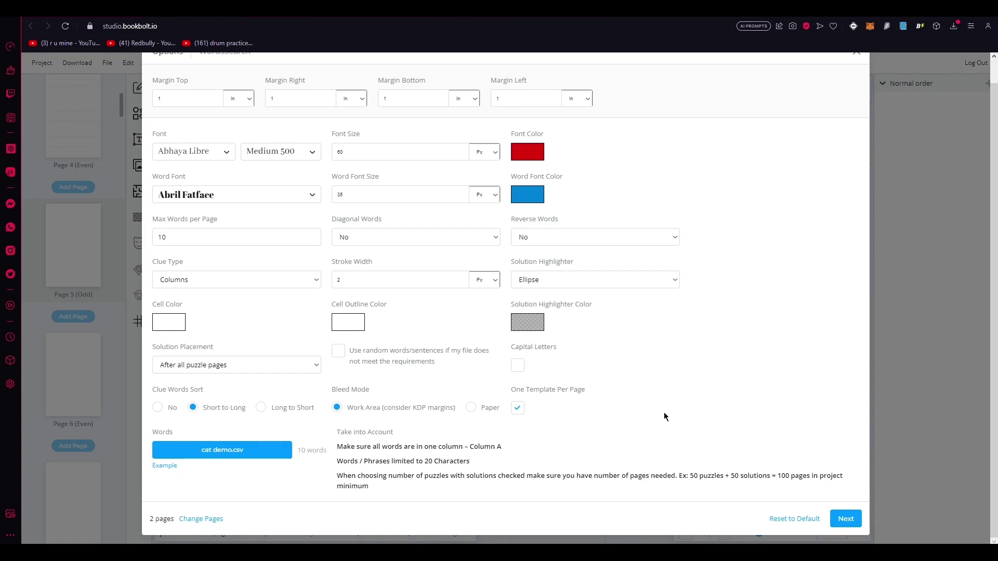
{"action": "left_click", "coordinate": [856, 521]}
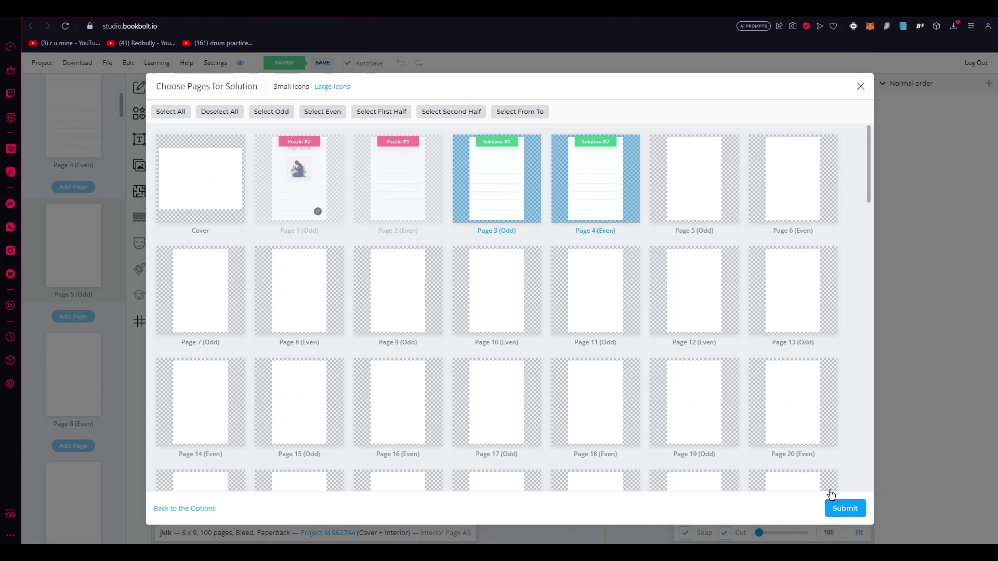
- After the 'Not enough words' alert, set Max Words back to 9 and reload cat demo.csv
{"action": "left_click", "coordinate": [842, 507]}
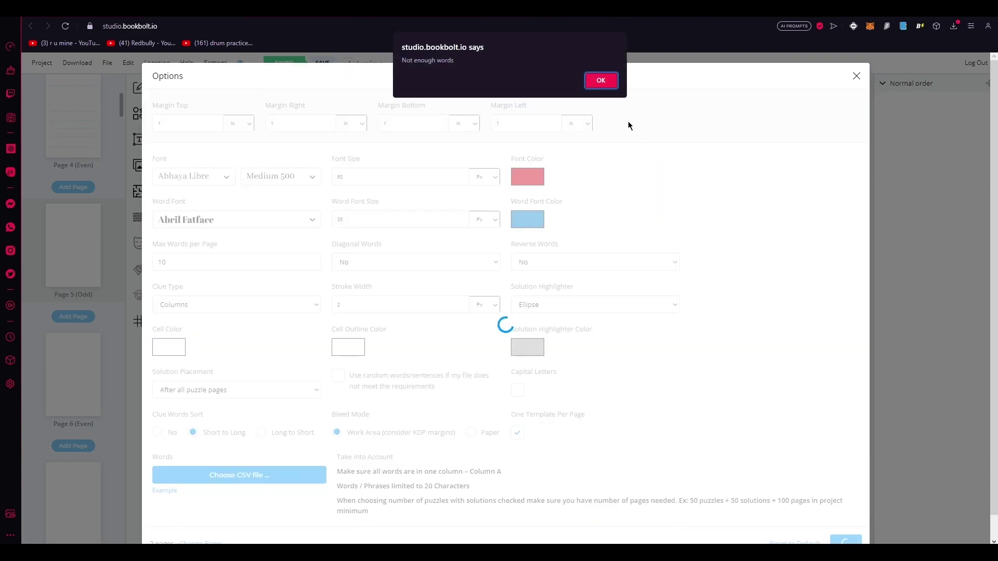
{"action": "left_click", "coordinate": [601, 80]}
{"action": "left_click", "coordinate": [238, 262]}
{"action": "key", "text": "BackSpace"}
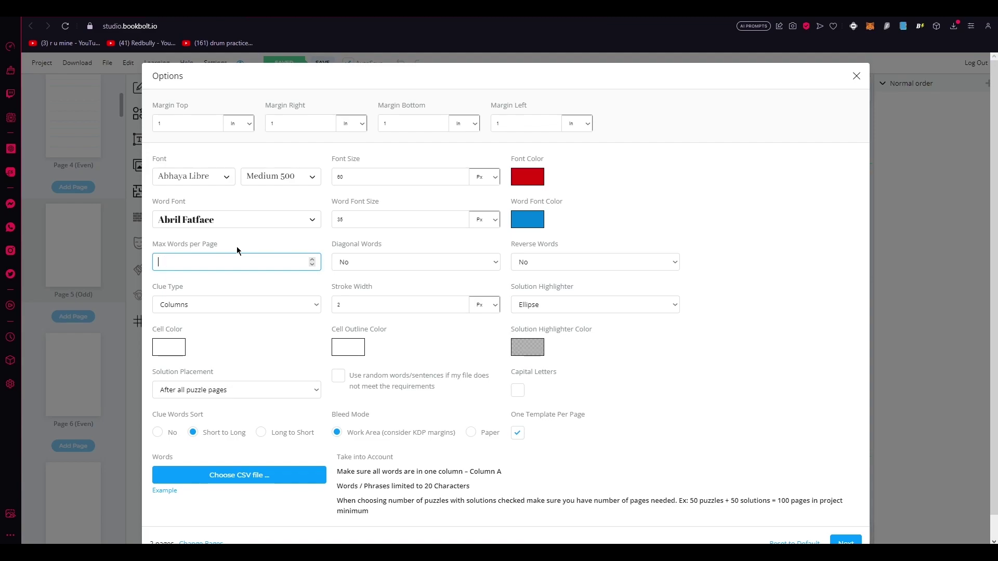
{"action": "left_click", "coordinate": [291, 476]}
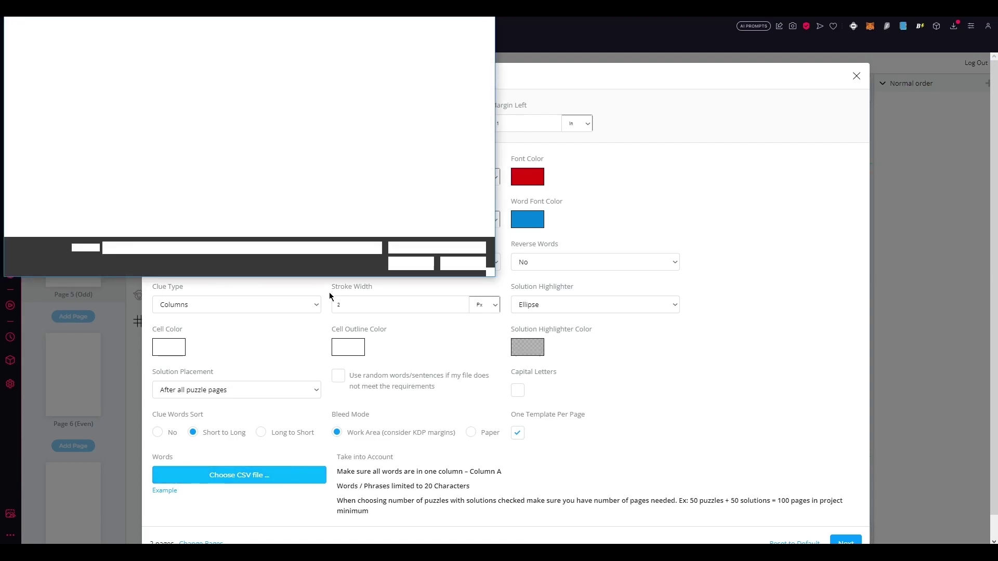
{"action": "double_click", "coordinate": [114, 85]}
{"action": "scroll", "coordinate": [852, 524], "scroll_direction": "down", "scroll_amount": 1}
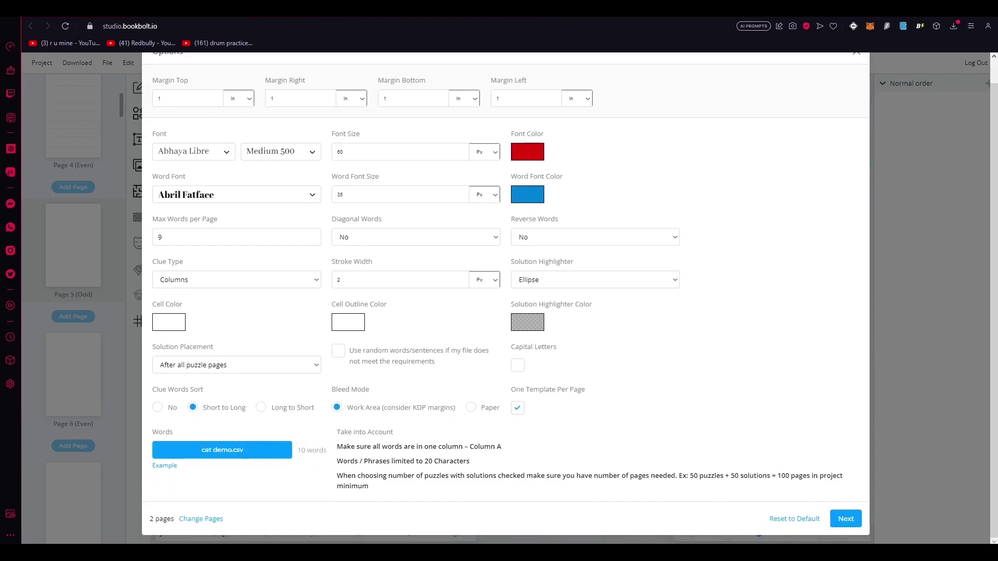
{"action": "left_click", "coordinate": [846, 519]}
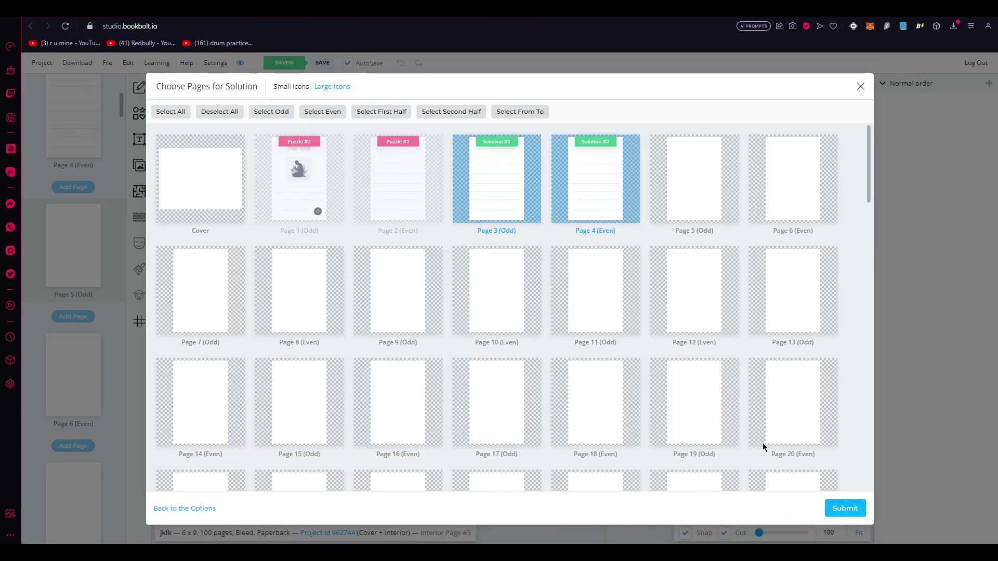
- Retry submitting with only Page 3 as the solution, then close the word search options
{"action": "left_click", "coordinate": [538, 198]}
{"action": "left_click", "coordinate": [561, 204]}
{"action": "left_click", "coordinate": [526, 198]}
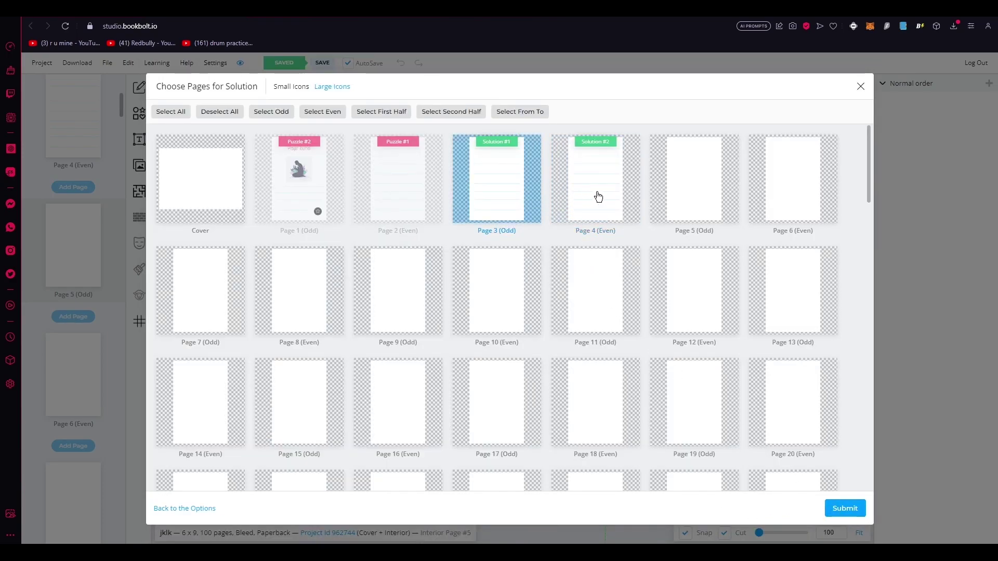
{"action": "left_click", "coordinate": [598, 196]}
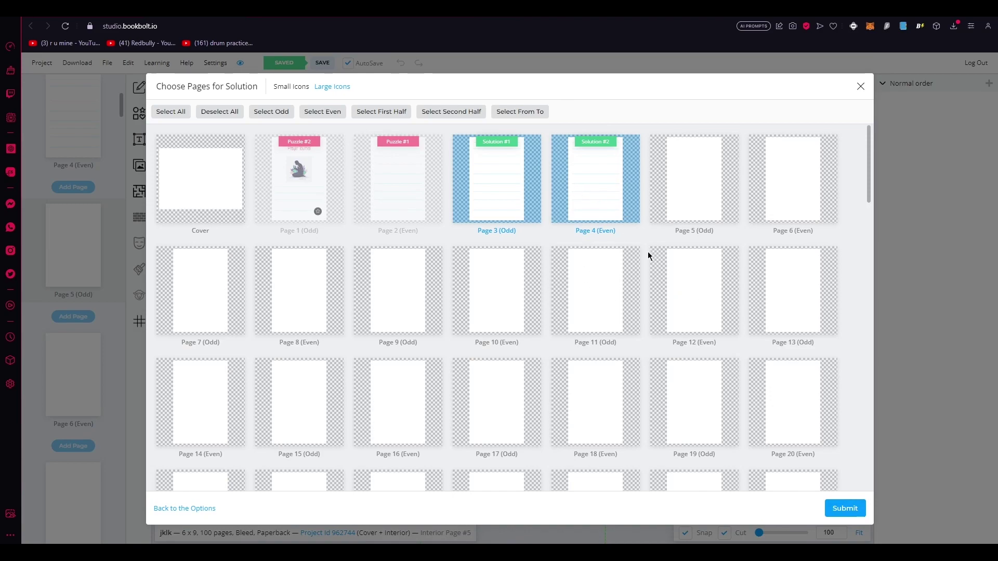
{"action": "left_click", "coordinate": [591, 204]}
{"action": "left_click", "coordinate": [839, 510]}
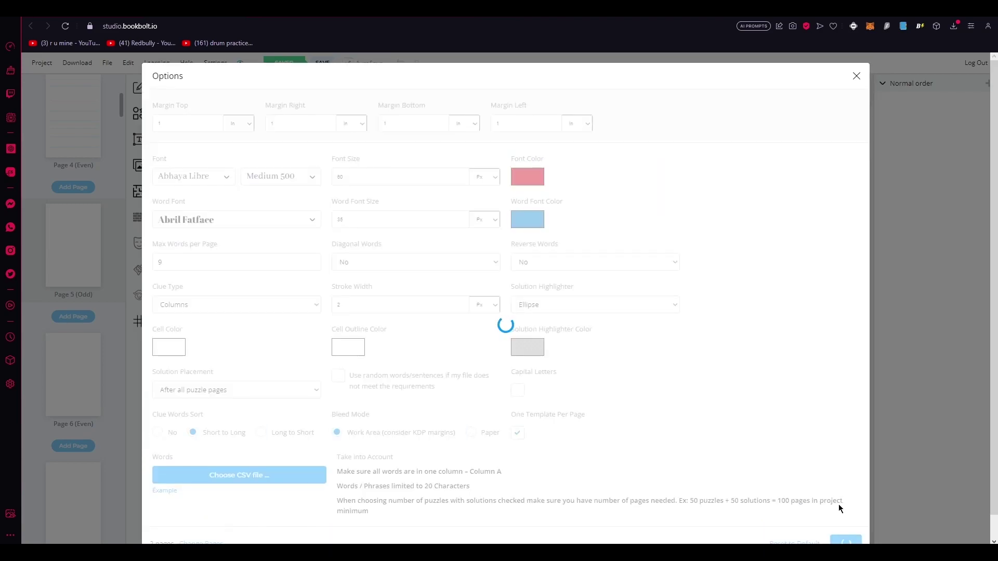
{"action": "left_click", "coordinate": [600, 86]}
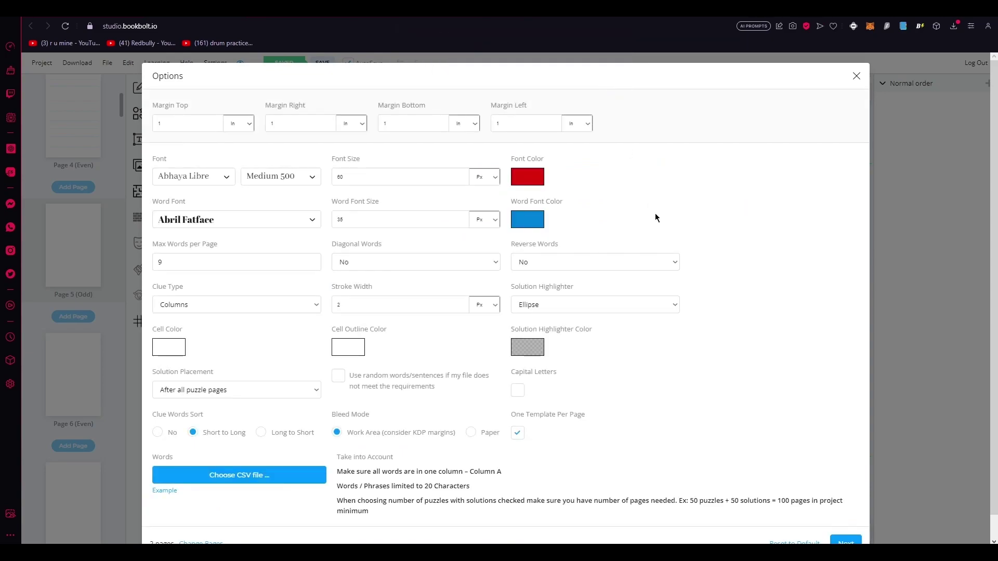
{"action": "scroll", "coordinate": [675, 260], "scroll_direction": "down", "scroll_amount": 1}
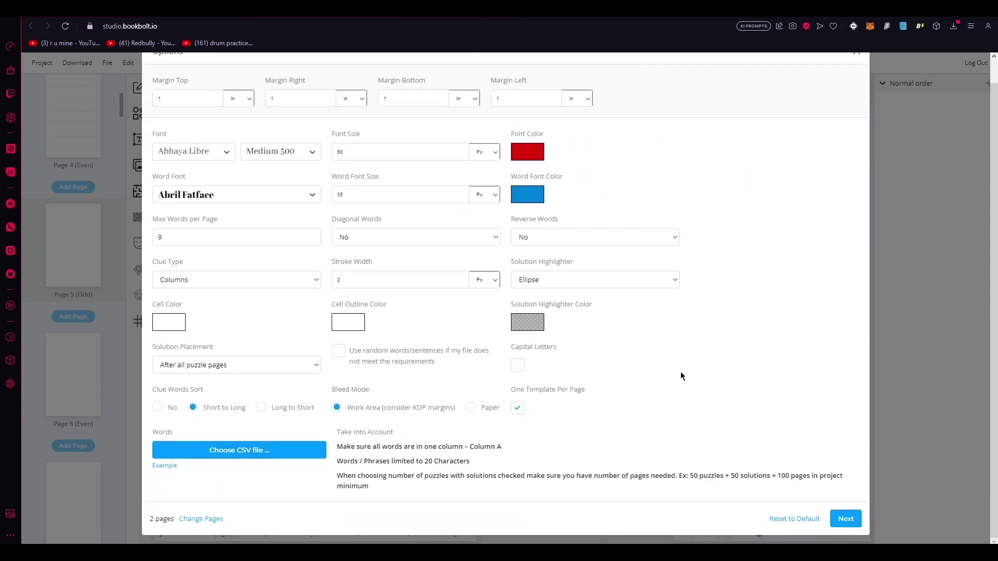
{"action": "scroll", "coordinate": [681, 373], "scroll_direction": "up", "scroll_amount": 1}
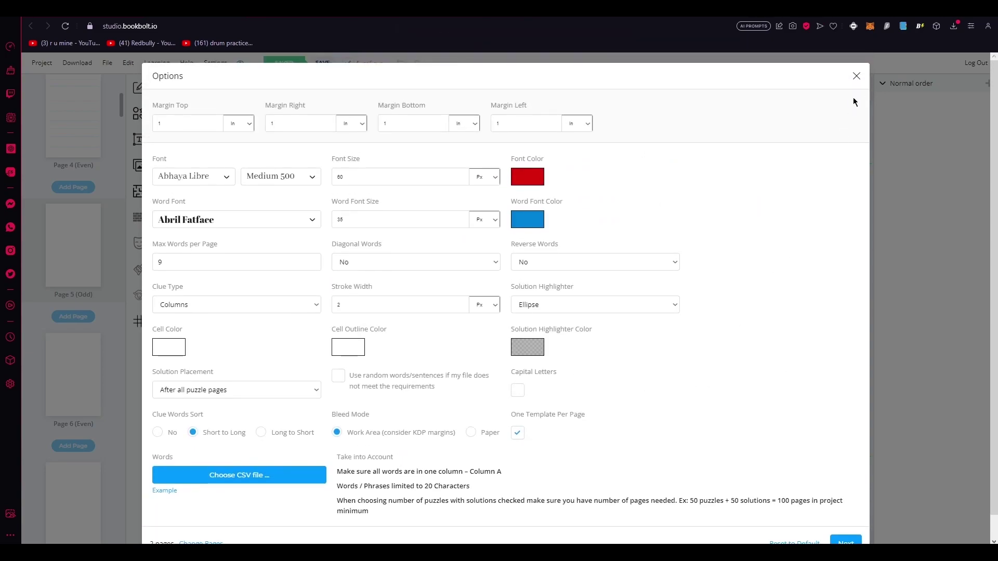
{"action": "left_click", "coordinate": [853, 75]}
- Apply the Pro WordsSearch interior template to Page 1 and continue to its options
{"action": "scroll", "coordinate": [94, 280], "scroll_direction": "up", "scroll_amount": 10}
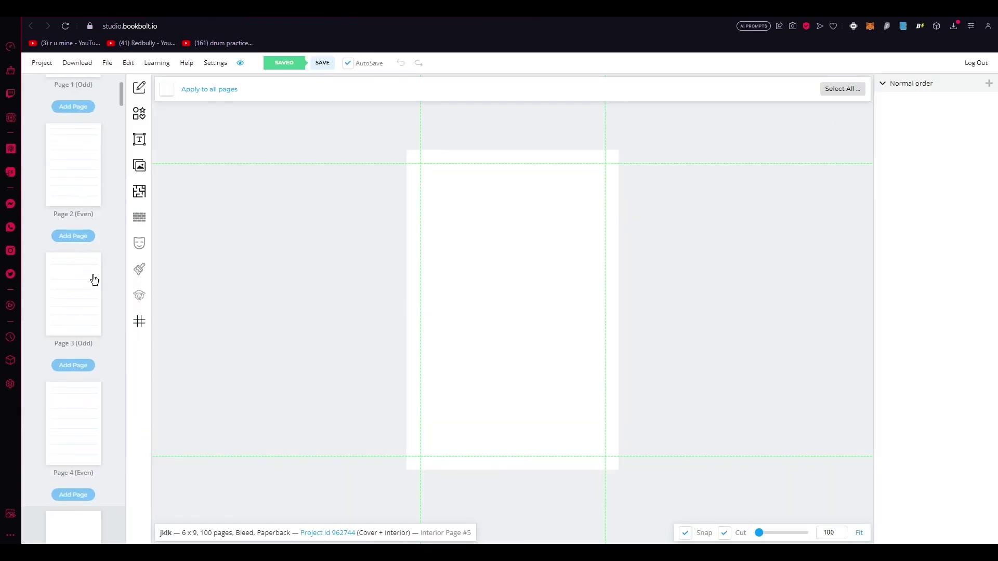
{"action": "left_click", "coordinate": [89, 244]}
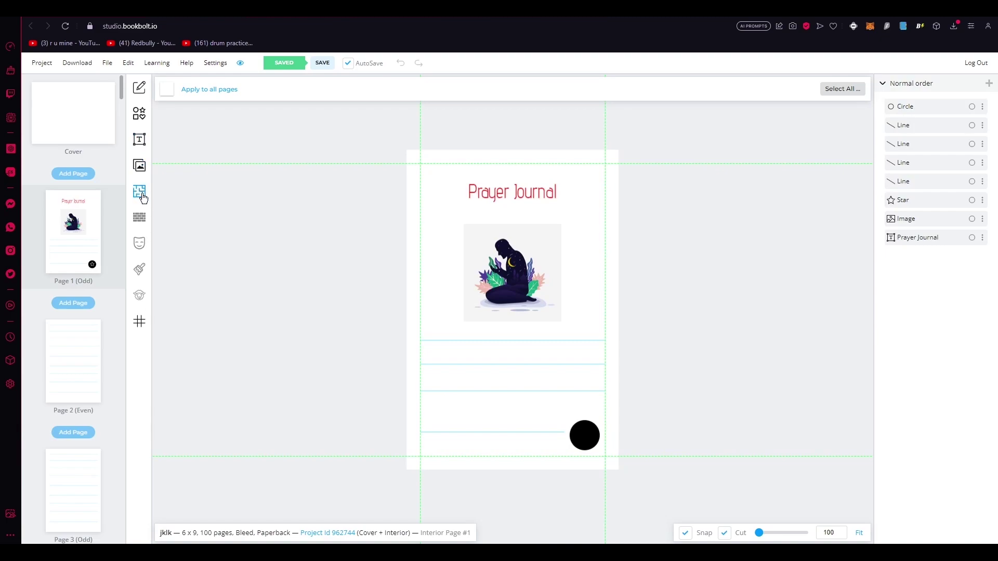
{"action": "left_click", "coordinate": [139, 192]}
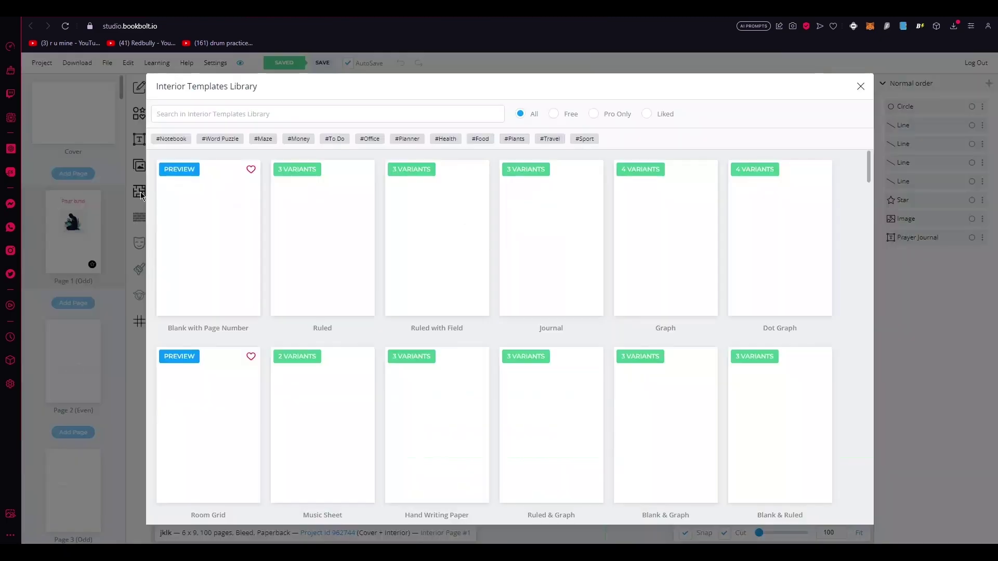
{"action": "left_click", "coordinate": [603, 115]}
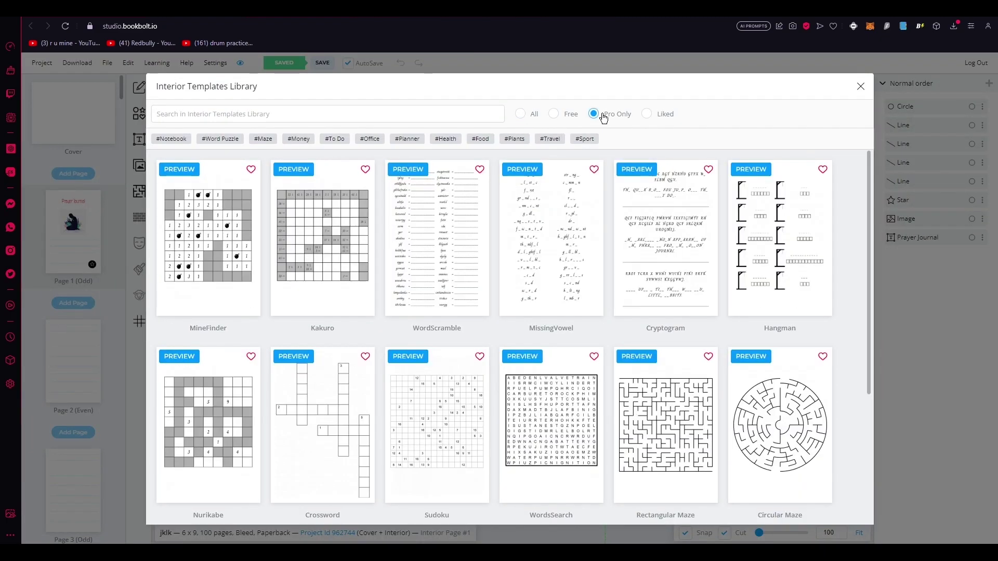
{"action": "left_click", "coordinate": [538, 428]}
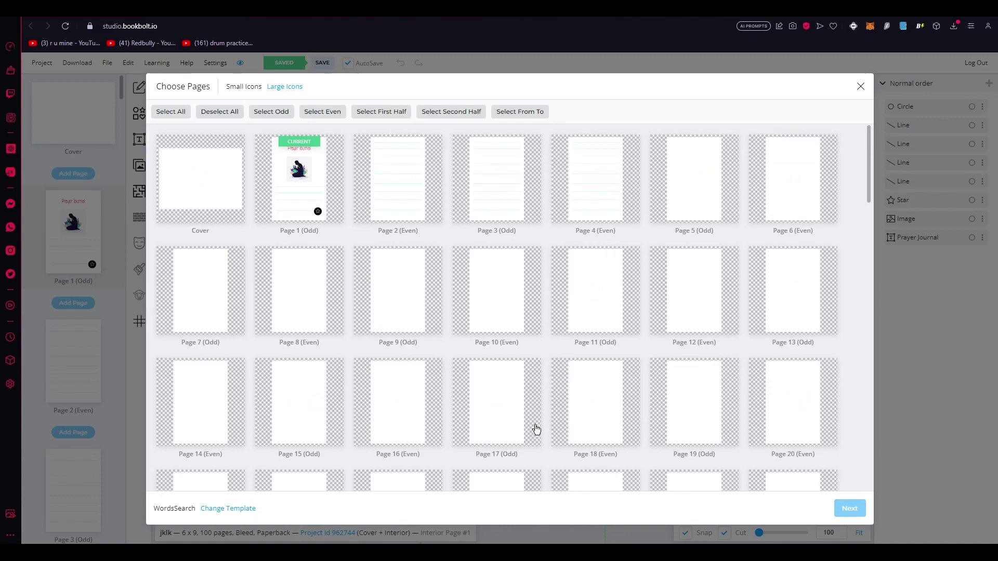
{"action": "left_click", "coordinate": [322, 203]}
{"action": "left_click", "coordinate": [849, 509]}
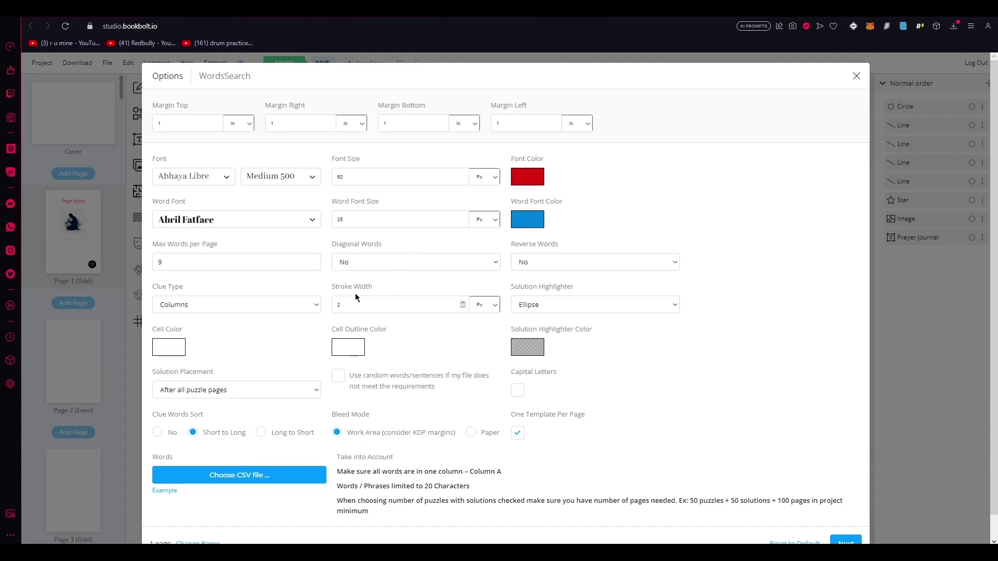
- Load cat demo.csv from Downloads as the Page 1 word search list
{"action": "scroll", "coordinate": [350, 304], "scroll_direction": "down", "scroll_amount": 1}
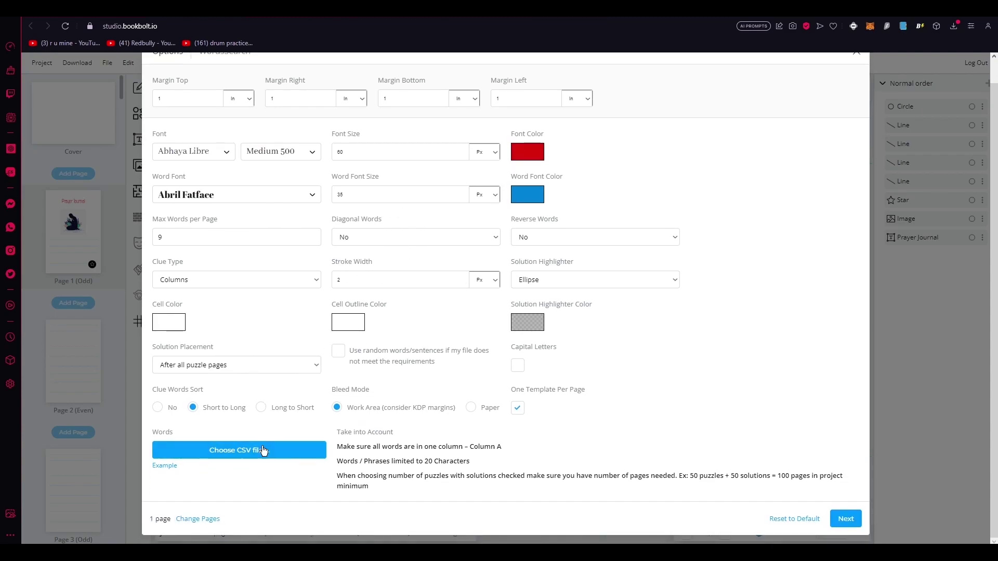
{"action": "left_click", "coordinate": [278, 456]}
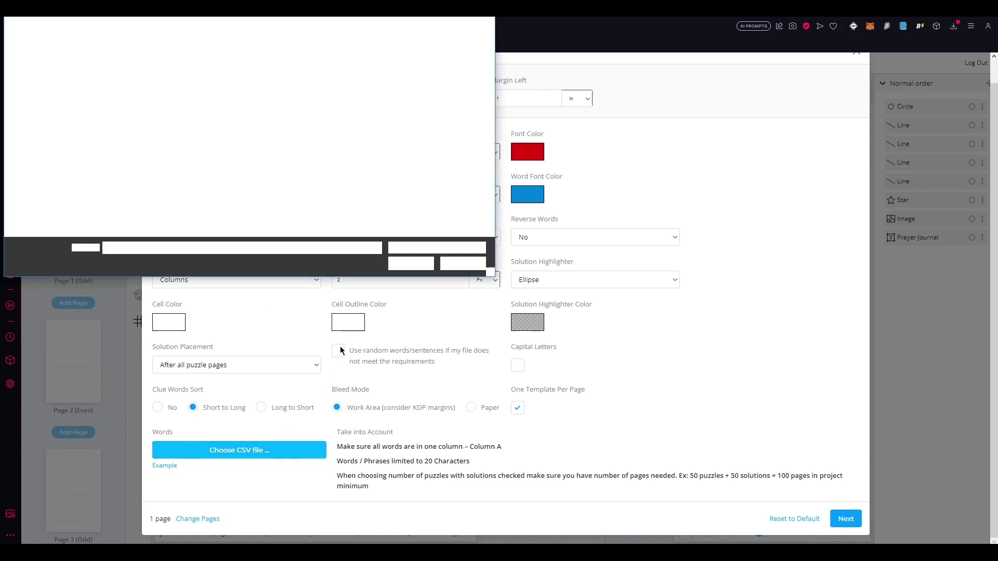
{"action": "left_click", "coordinate": [128, 96]}
{"action": "double_click", "coordinate": [127, 96]}
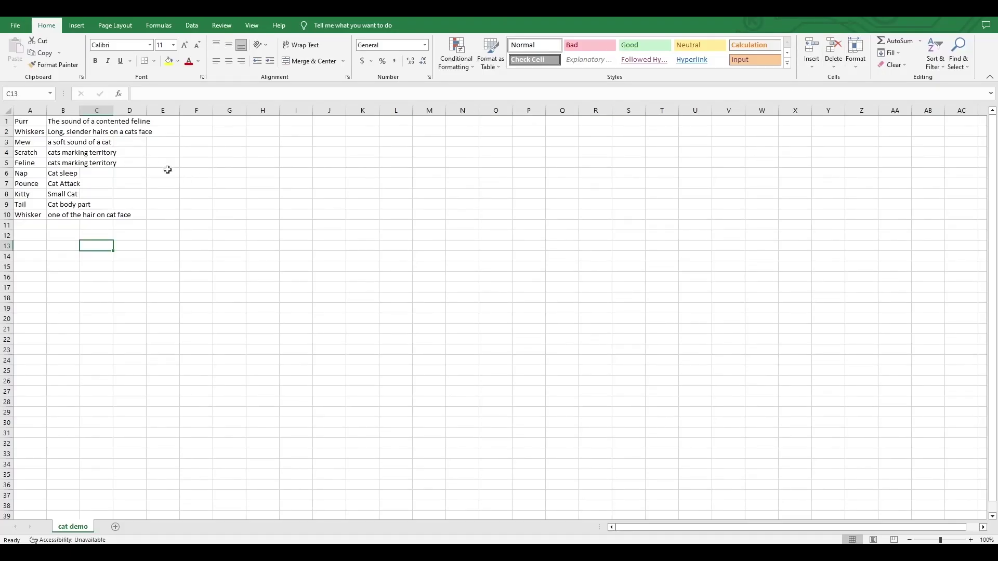
- Compare the wordsSearch_example and cat demo sheets in Excel, then close the example workbook
{"action": "scroll", "coordinate": [71, 193], "scroll_direction": "down", "scroll_amount": 3}
{"action": "scroll", "coordinate": [71, 193], "scroll_direction": "up", "scroll_amount": 3}
{"action": "scroll", "coordinate": [71, 193], "scroll_direction": "down", "scroll_amount": 20}
{"action": "scroll", "coordinate": [71, 193], "scroll_direction": "up", "scroll_amount": 20}
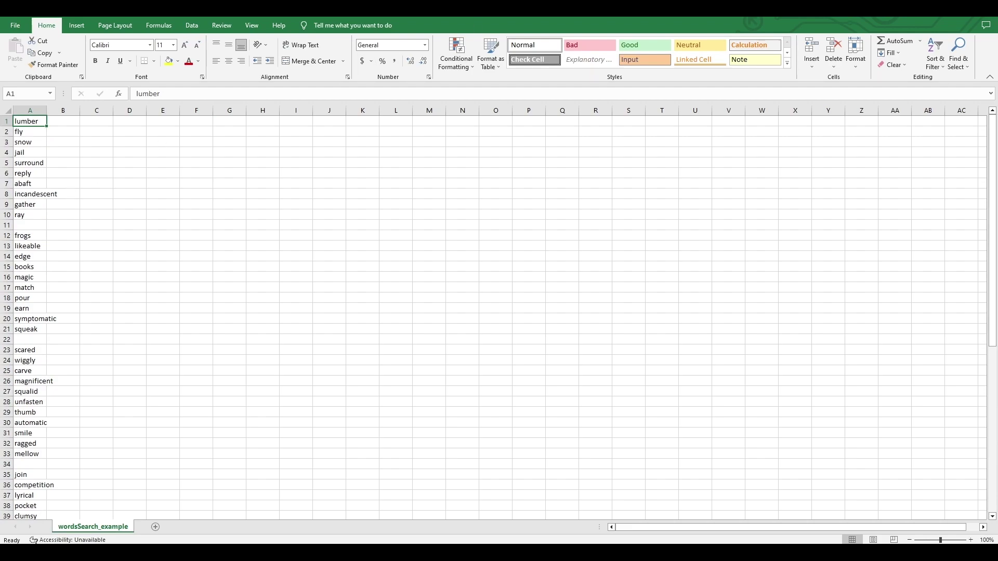
{"action": "key", "text": "ctrl+w"}
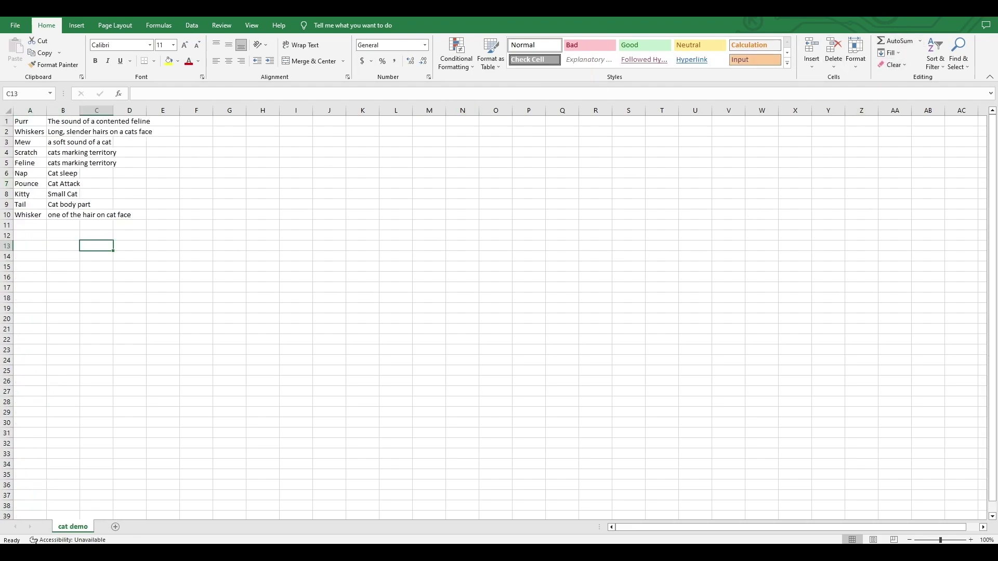
- Generate the word search in Book Bolt Studio with its solution on Page 2
{"action": "left_click", "coordinate": [938, 8]}
{"action": "left_click", "coordinate": [846, 519]}
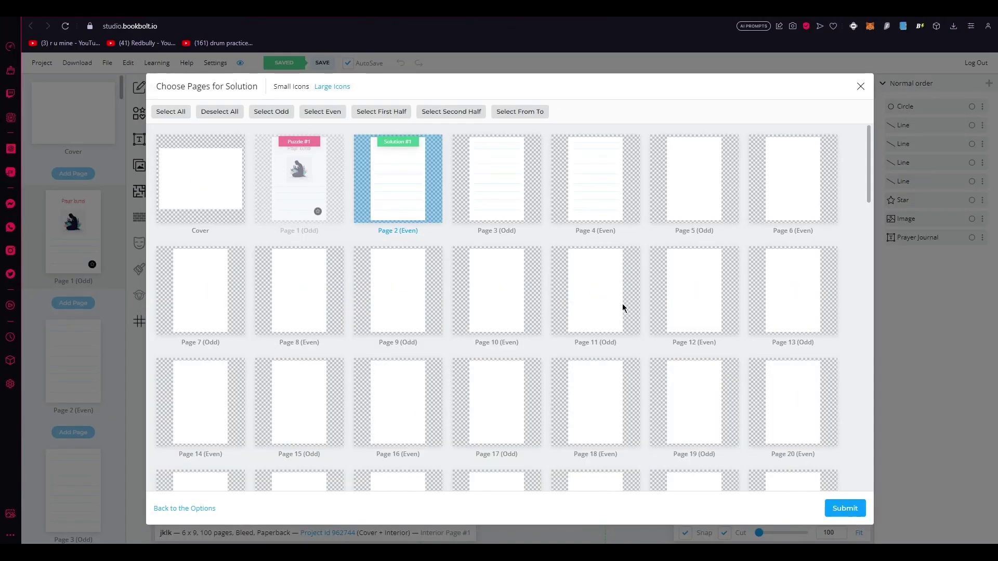
{"action": "left_click", "coordinate": [845, 508]}
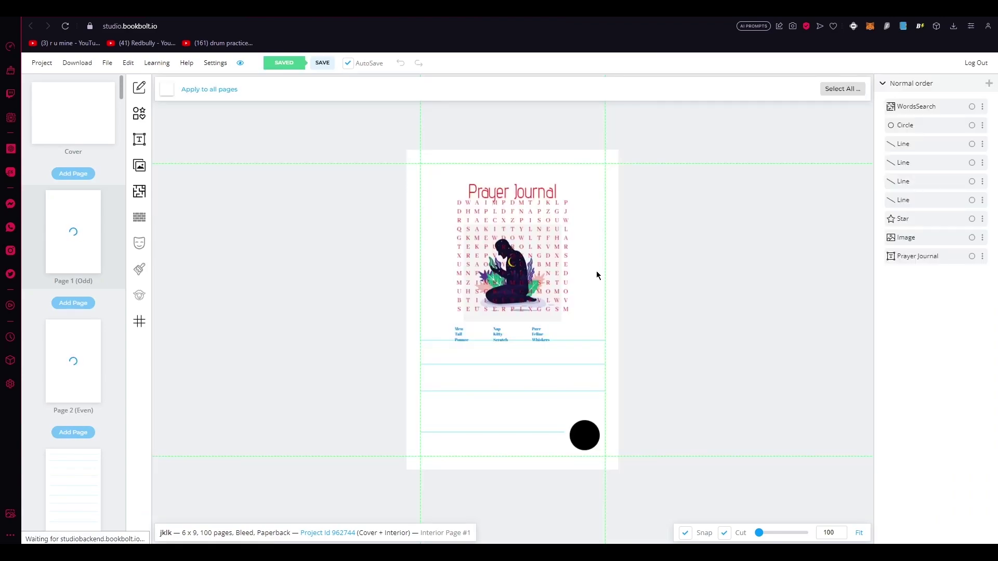
- Delete the praying figure, Prayer Journal title, lines, circle and star from Page 1
{"action": "left_click", "coordinate": [513, 273]}
{"action": "left_click_drag", "start_coordinate": [513, 272], "coordinate": [465, 366]}
{"action": "left_click", "coordinate": [534, 262]}
{"action": "key", "text": "Delete"}
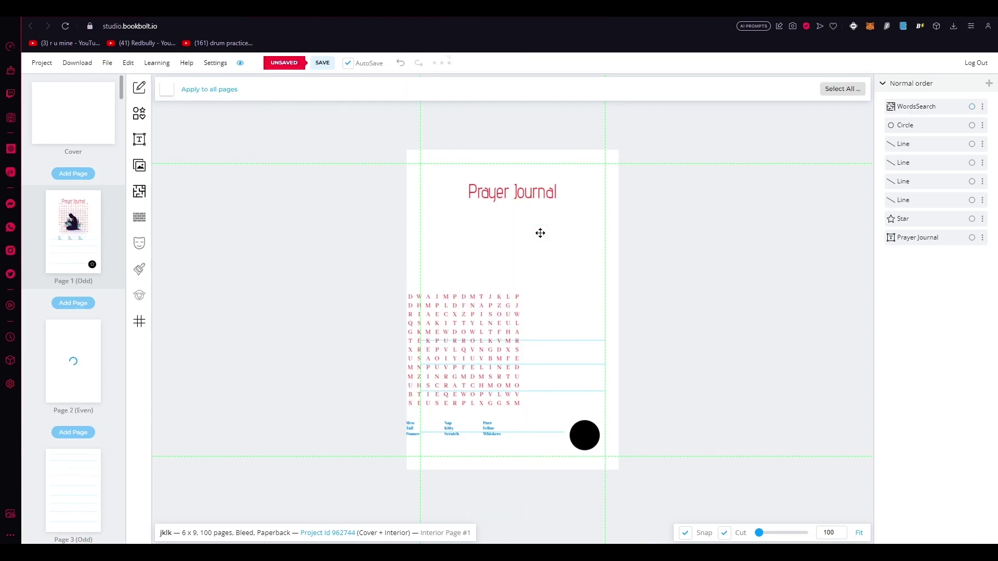
{"action": "left_click_drag", "start_coordinate": [525, 207], "coordinate": [512, 179]}
{"action": "key", "text": "Delete"}
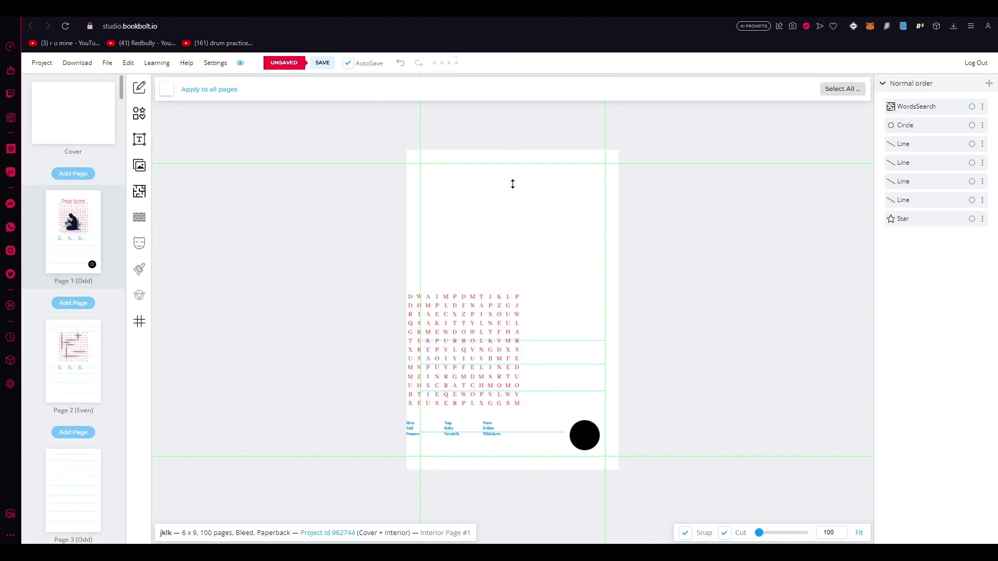
{"action": "left_click_drag", "start_coordinate": [550, 272], "coordinate": [606, 469]}
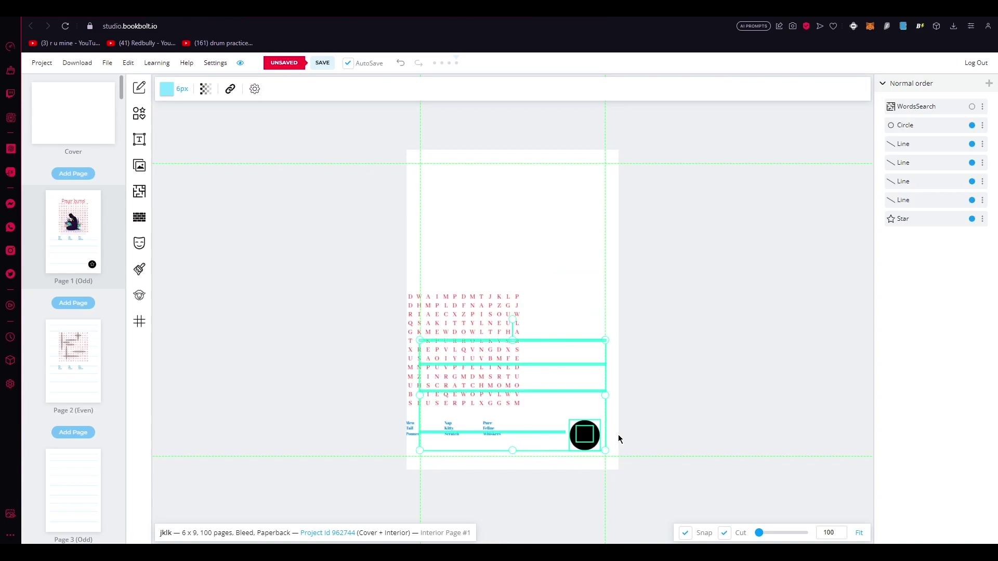
{"action": "key", "text": "Delete"}
- Centre the word search grid on the page and enlarge it
{"action": "left_click_drag", "start_coordinate": [494, 378], "coordinate": [535, 325]}
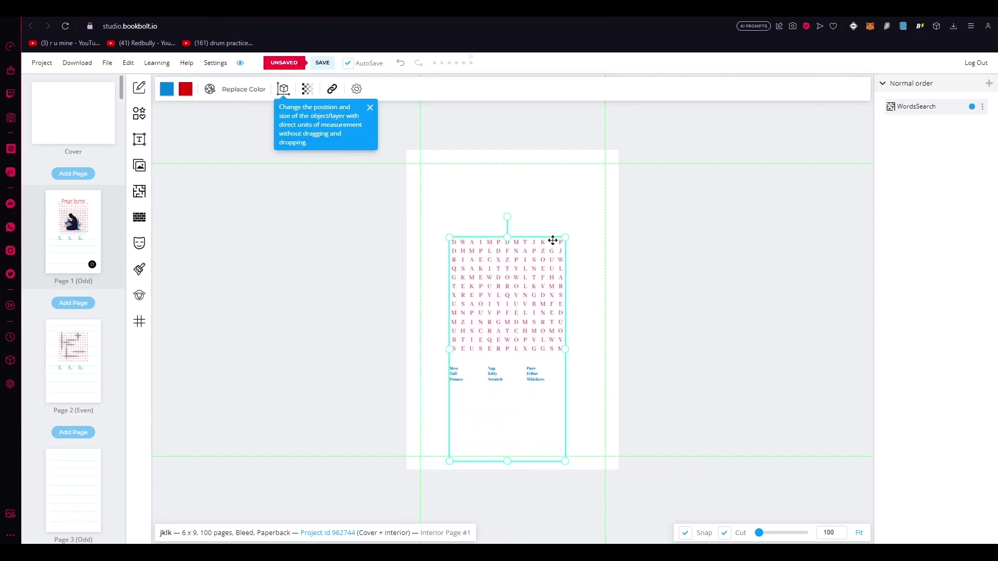
{"action": "left_click_drag", "start_coordinate": [562, 237], "coordinate": [629, 208]}
{"action": "left_click", "coordinate": [548, 261]}
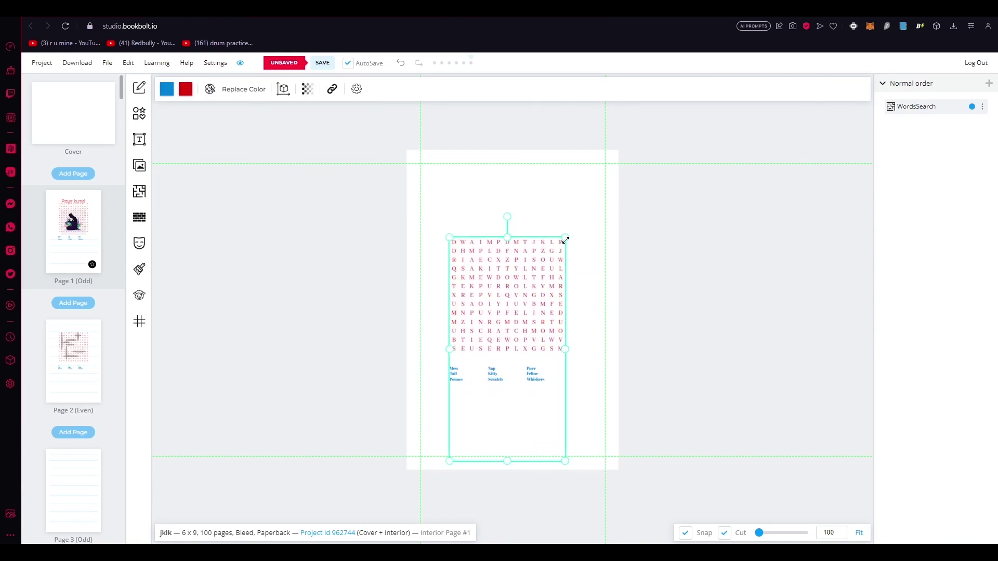
{"action": "left_click_drag", "start_coordinate": [566, 239], "coordinate": [627, 200]}
{"action": "left_click", "coordinate": [680, 264]}
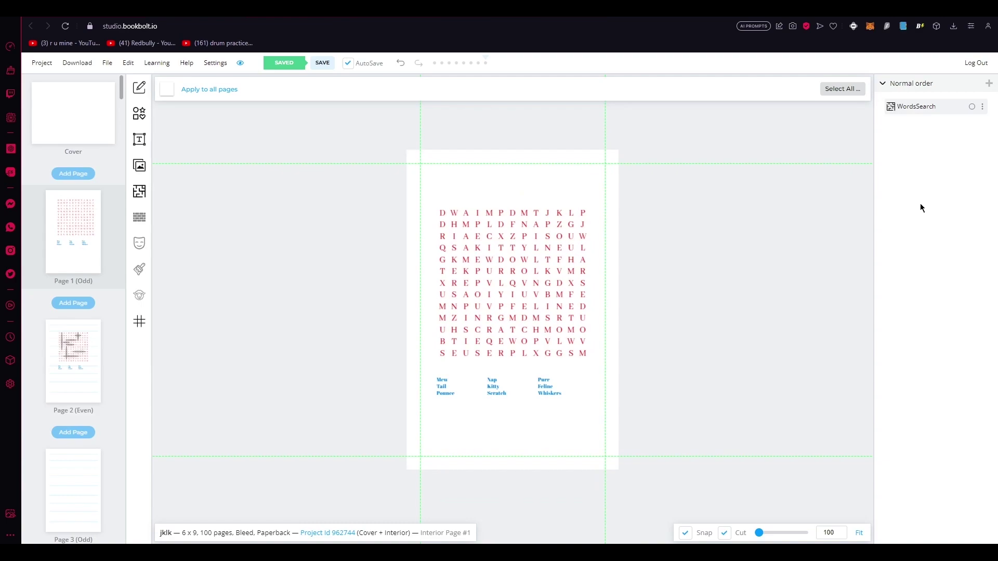
- Search Pixabay for 'cats' and add the white kitten photo to the cover
{"action": "left_click", "coordinate": [101, 117]}
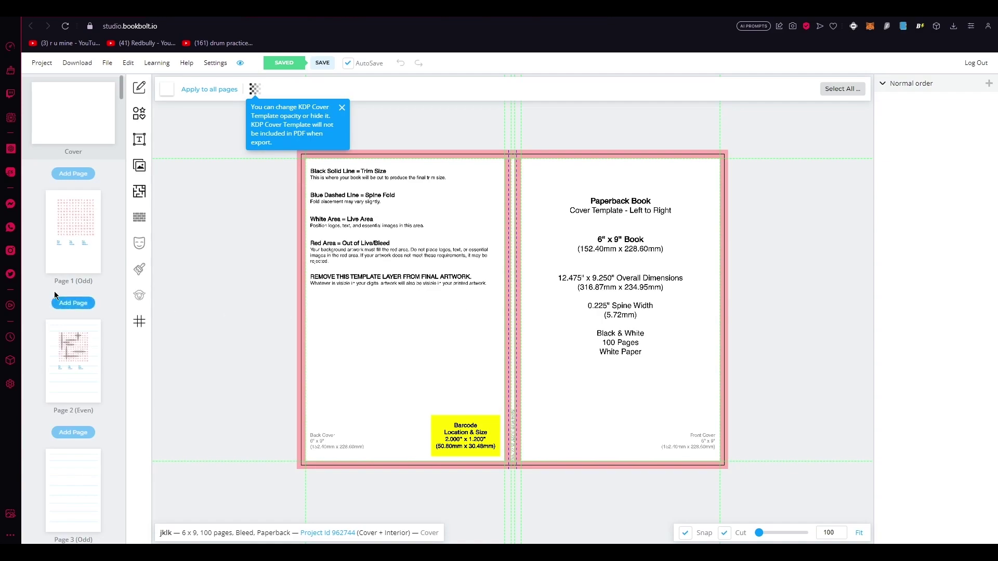
{"action": "left_click", "coordinate": [137, 163]}
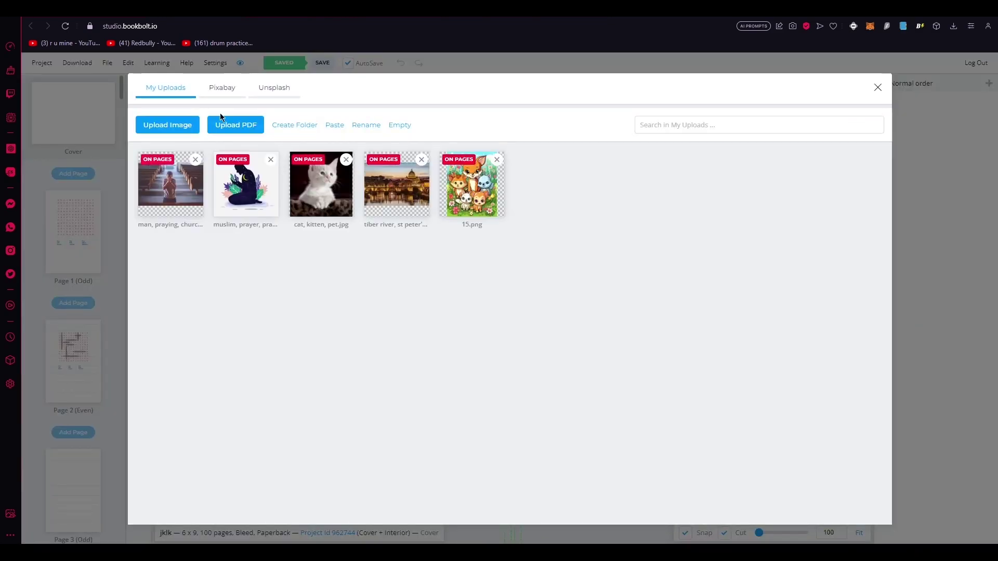
{"action": "left_click", "coordinate": [232, 100]}
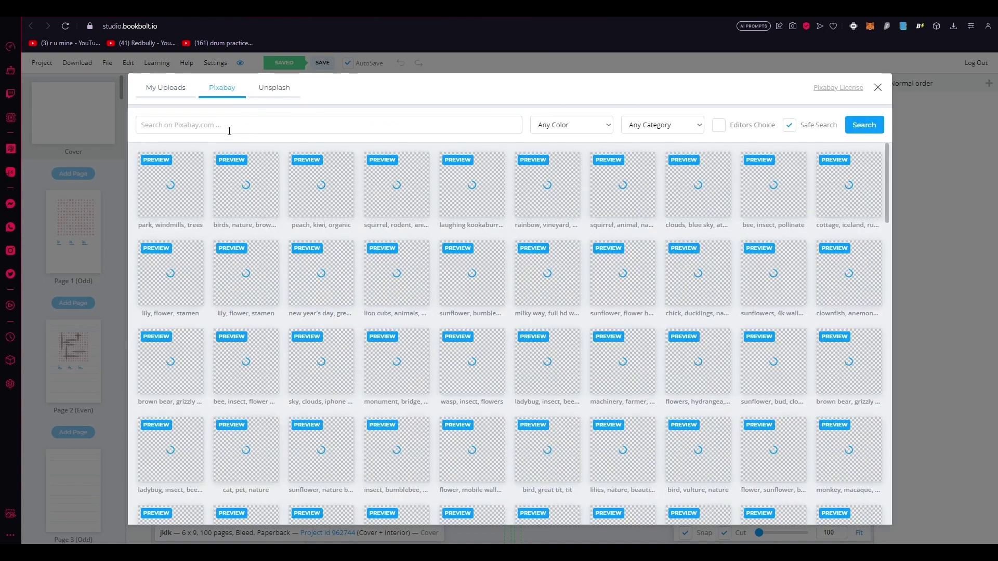
{"action": "left_click", "coordinate": [222, 127]}
{"action": "type", "text": "cats"}
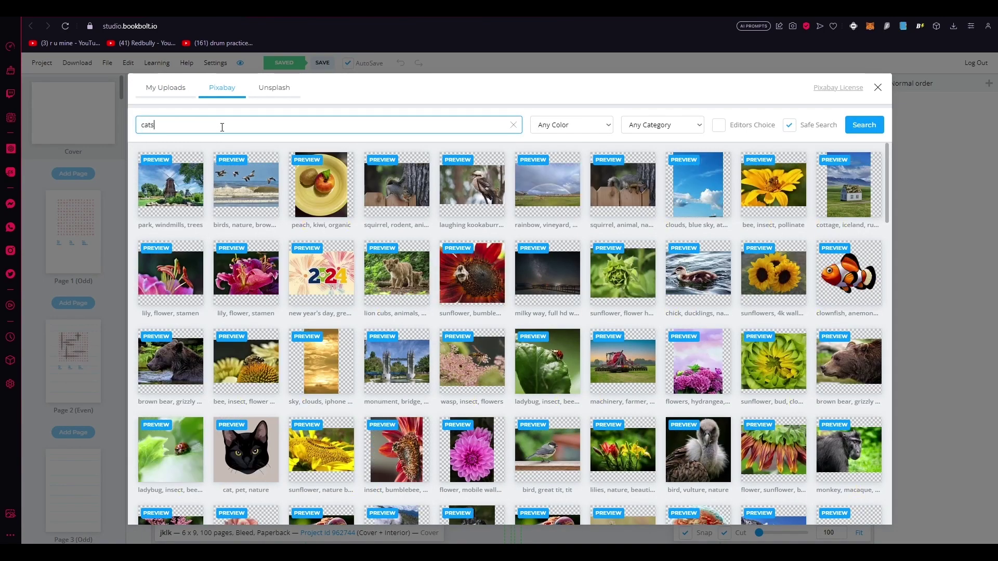
{"action": "key", "text": "Return"}
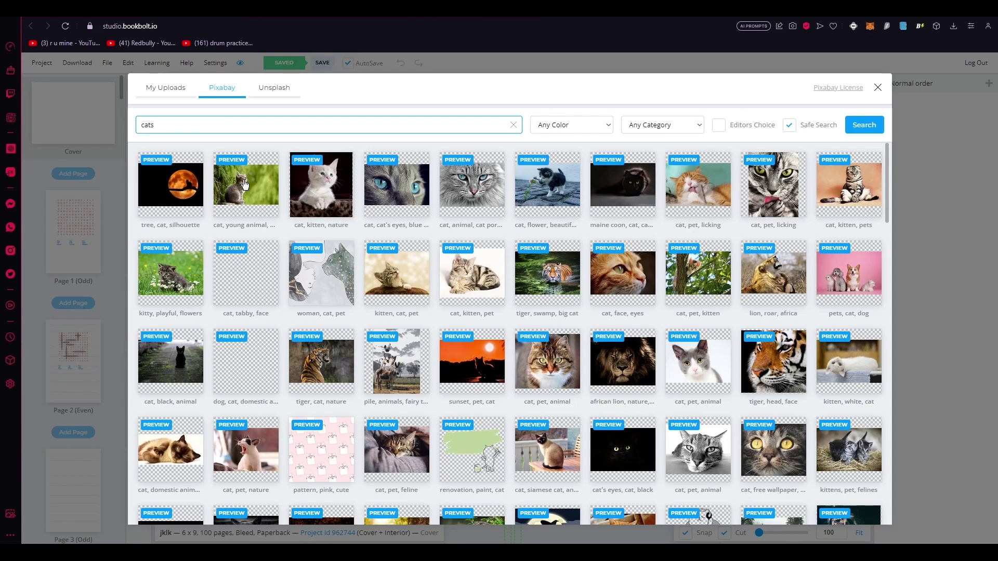
{"action": "left_click", "coordinate": [304, 179]}
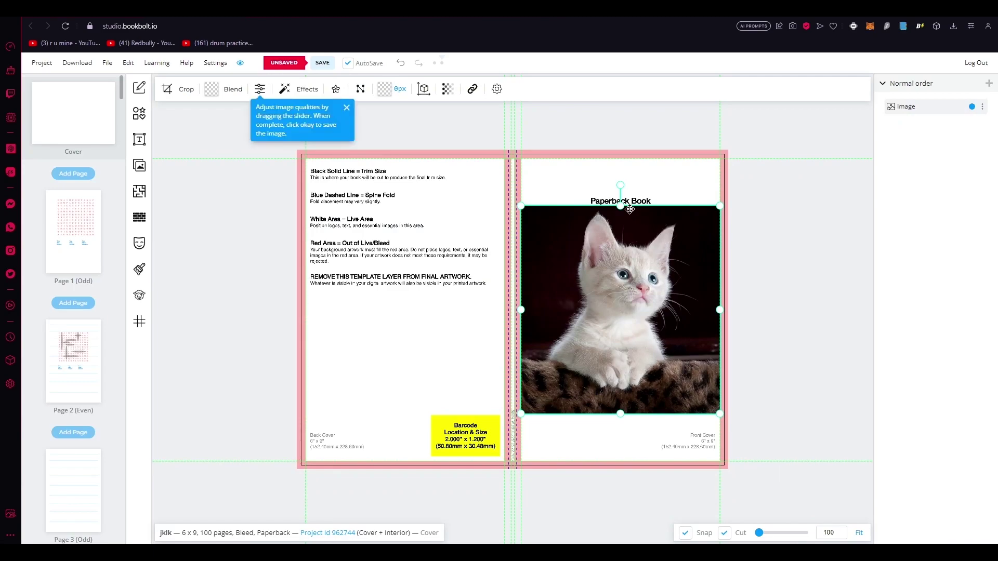
- Stretch the kitten photo to the top and bottom trim lines of the front cover
{"action": "left_click_drag", "start_coordinate": [622, 206], "coordinate": [620, 159]}
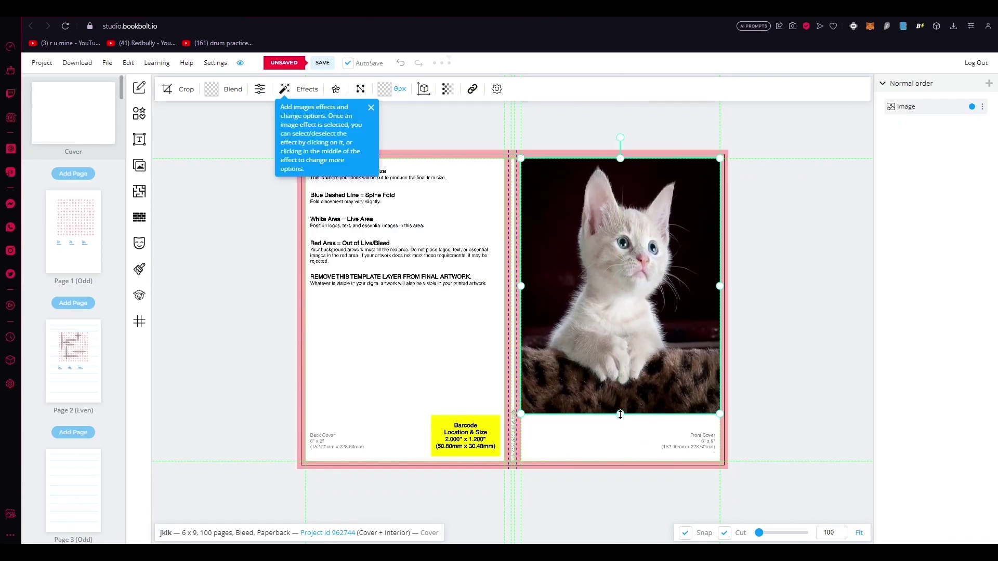
{"action": "left_click_drag", "start_coordinate": [620, 417], "coordinate": [620, 461]}
{"action": "left_click", "coordinate": [744, 394]}
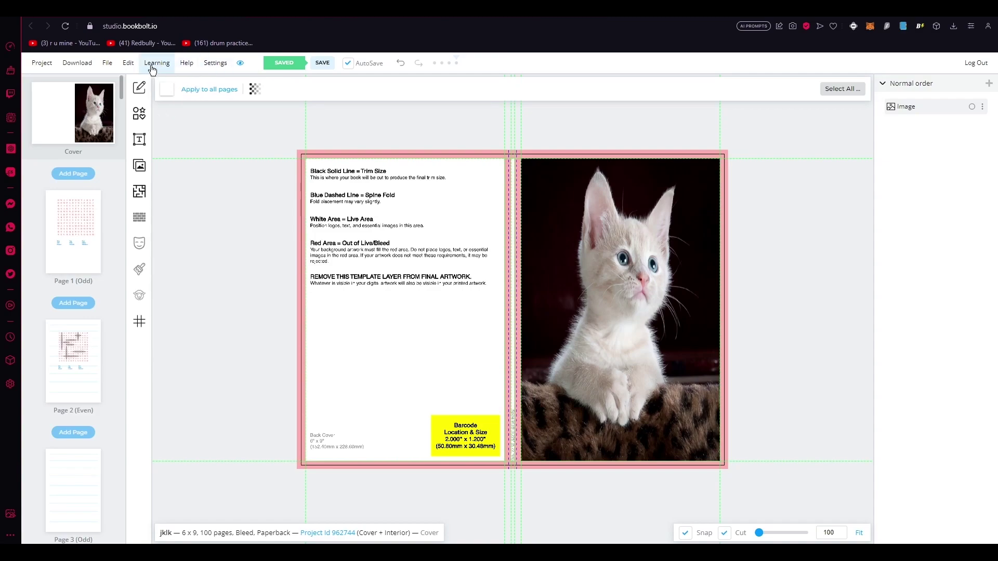
- Add a rectangle to the cover and set its fill colour to #00CCFF
{"action": "left_click", "coordinate": [139, 117]}
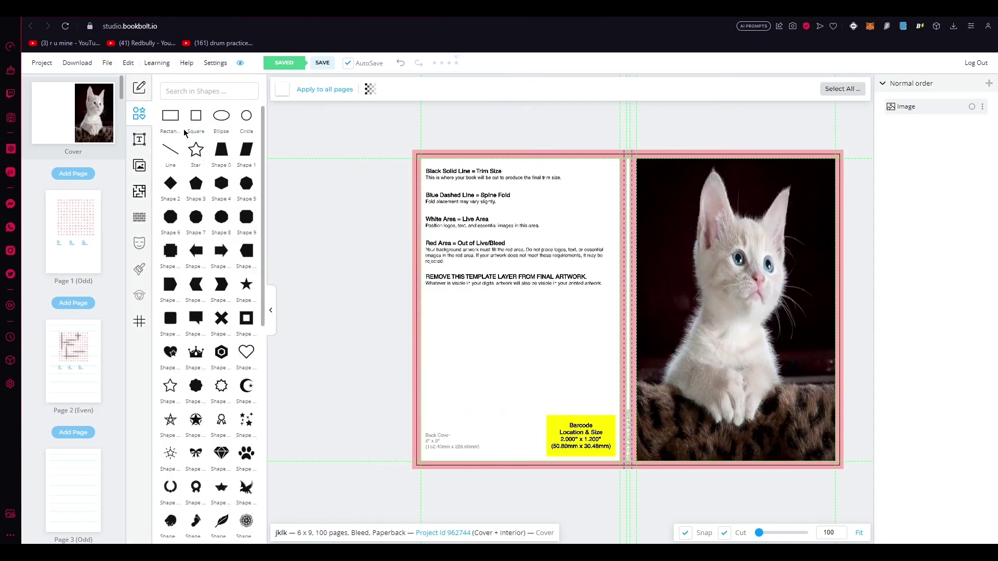
{"action": "left_click", "coordinate": [170, 115]}
{"action": "left_click", "coordinate": [799, 231]}
{"action": "left_click", "coordinate": [599, 293]}
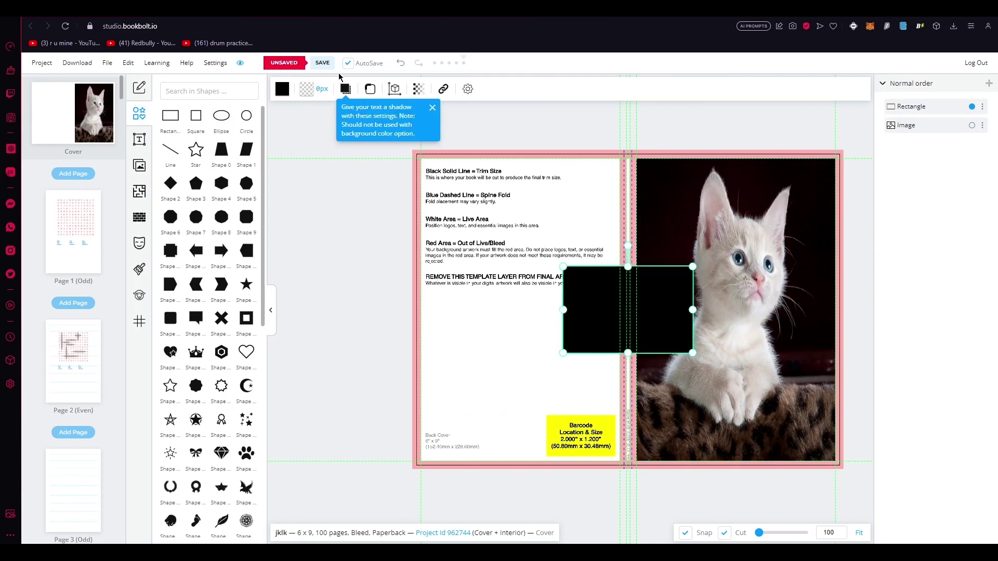
{"action": "left_click", "coordinate": [287, 89]}
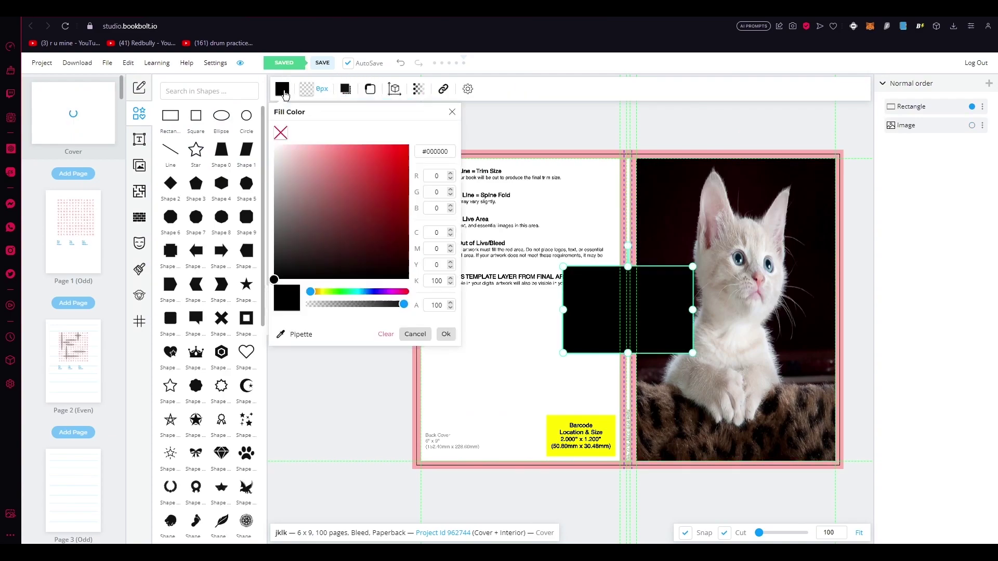
{"action": "left_click", "coordinate": [362, 292]}
{"action": "left_click_drag", "start_coordinate": [379, 194], "coordinate": [409, 144]}
{"action": "left_click", "coordinate": [556, 127]}
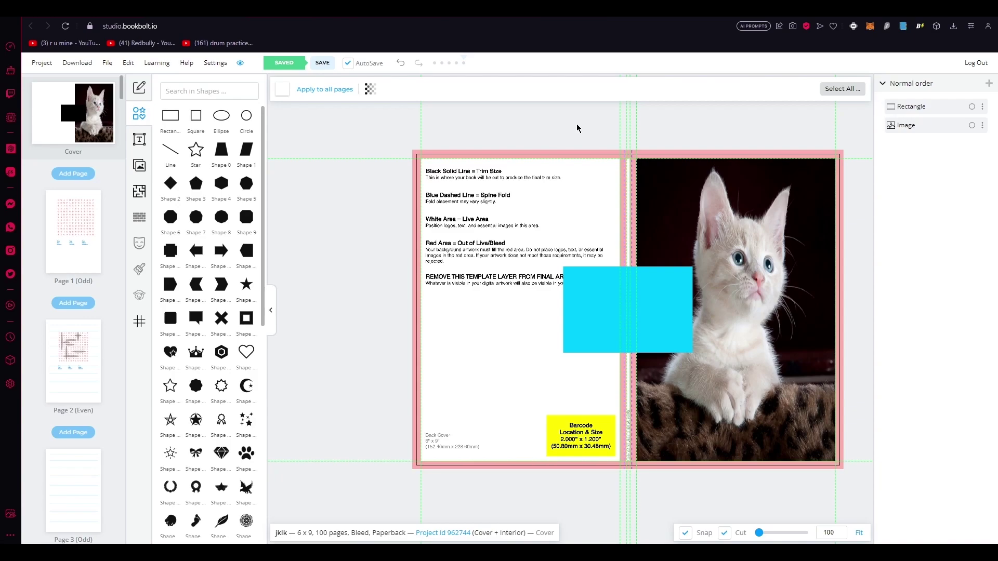
- Reshape the cyan rectangle into a wide bar at the bottom of the kitten photo
{"action": "left_click", "coordinate": [680, 306]}
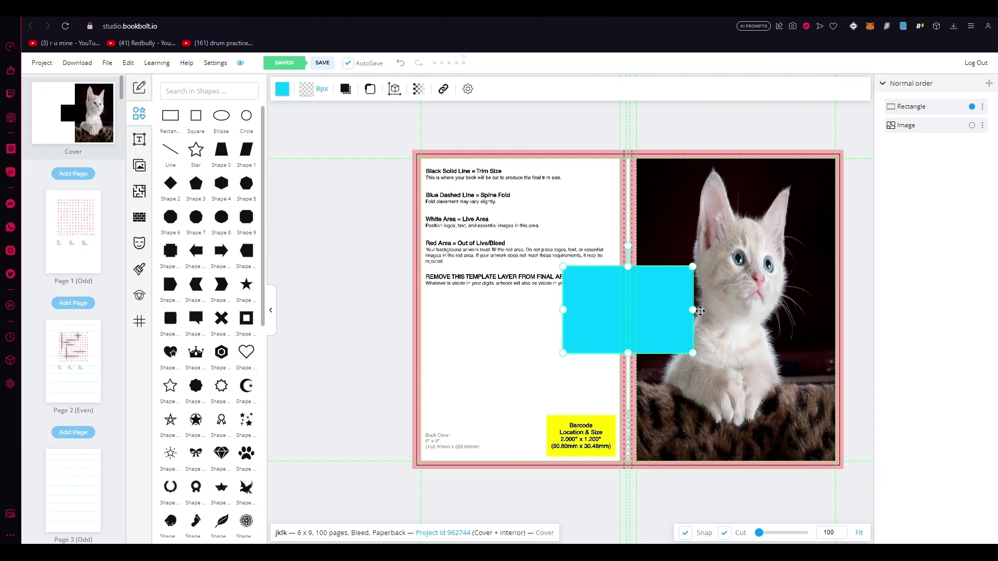
{"action": "left_click_drag", "start_coordinate": [696, 310], "coordinate": [780, 310]}
{"action": "left_click_drag", "start_coordinate": [673, 267], "coordinate": [744, 391]}
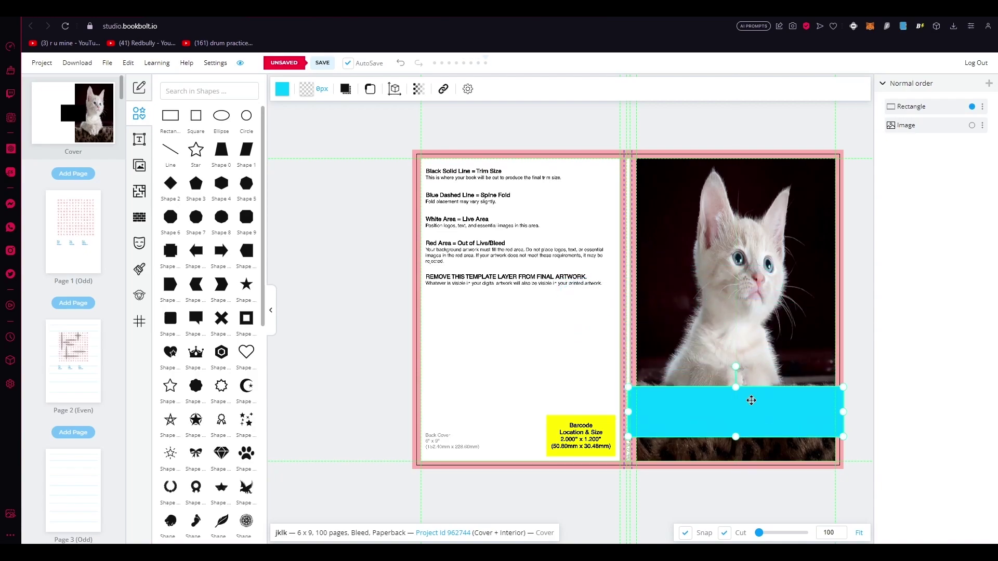
{"action": "left_click_drag", "start_coordinate": [753, 402], "coordinate": [784, 426]}
{"action": "left_click", "coordinate": [861, 399]}
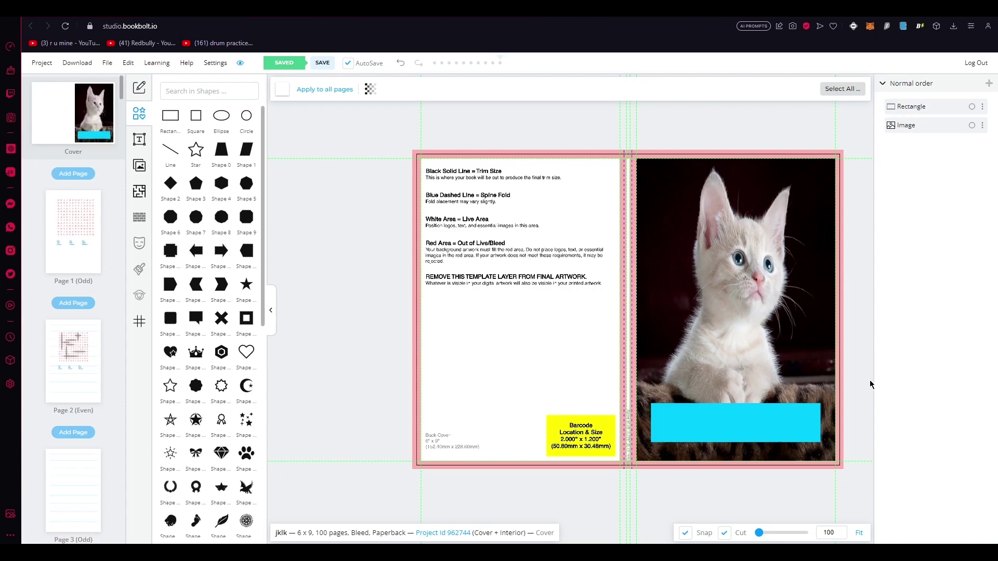
- Add a Heading text box reading 'Cat Puzzle' on the cyan bar
{"action": "left_click", "coordinate": [137, 137]}
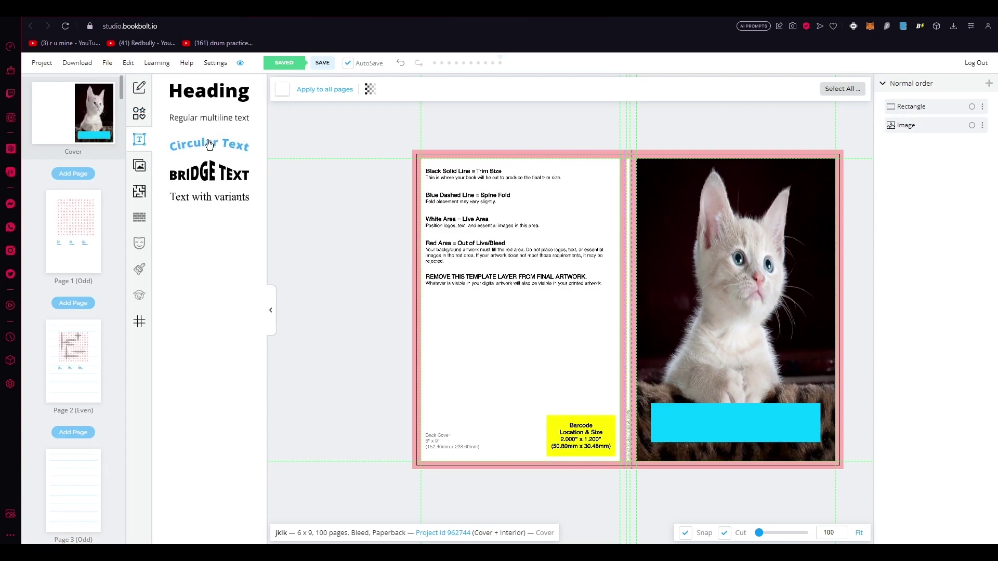
{"action": "left_click", "coordinate": [203, 94]}
{"action": "left_click_drag", "start_coordinate": [646, 301], "coordinate": [742, 423]}
{"action": "double_click", "coordinate": [758, 422]}
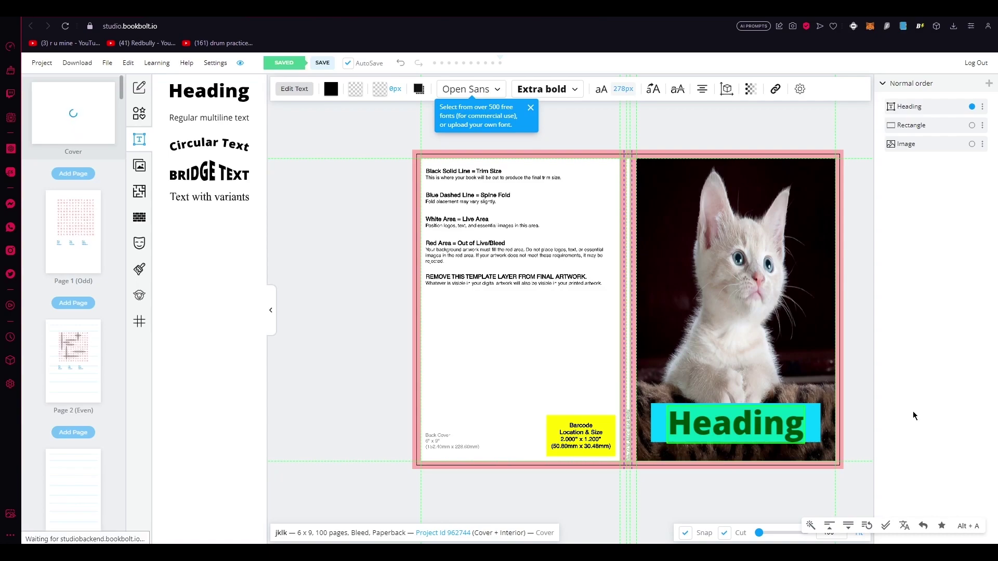
{"action": "type", "text": "C"}
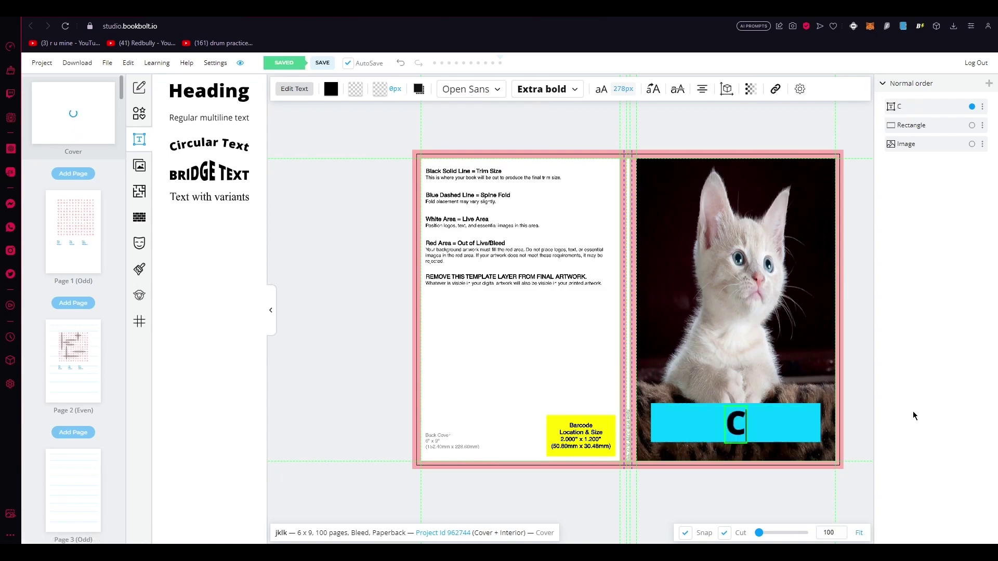
{"action": "type", "text": "at Puzzle"}
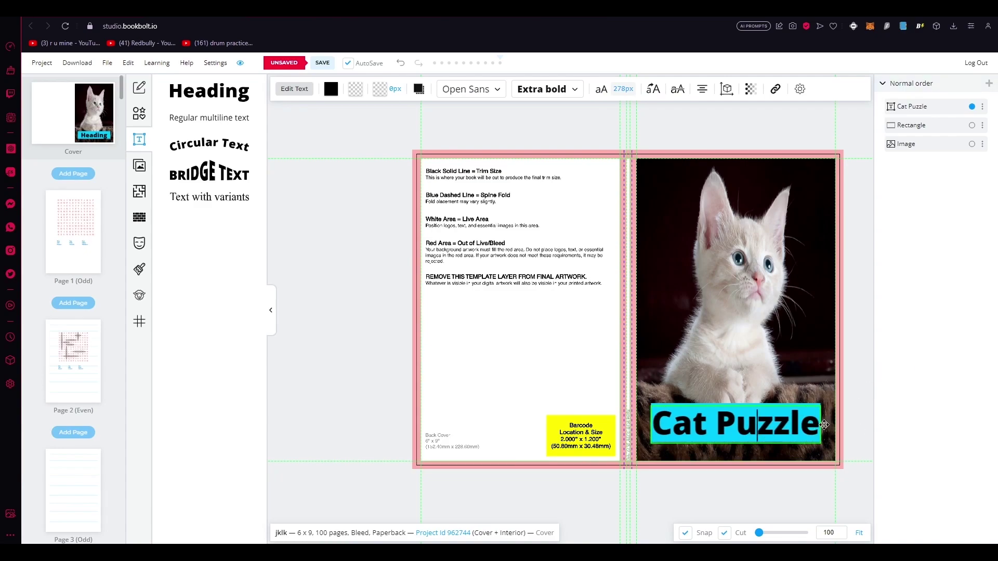
{"action": "left_click_drag", "start_coordinate": [822, 424], "coordinate": [643, 429]}
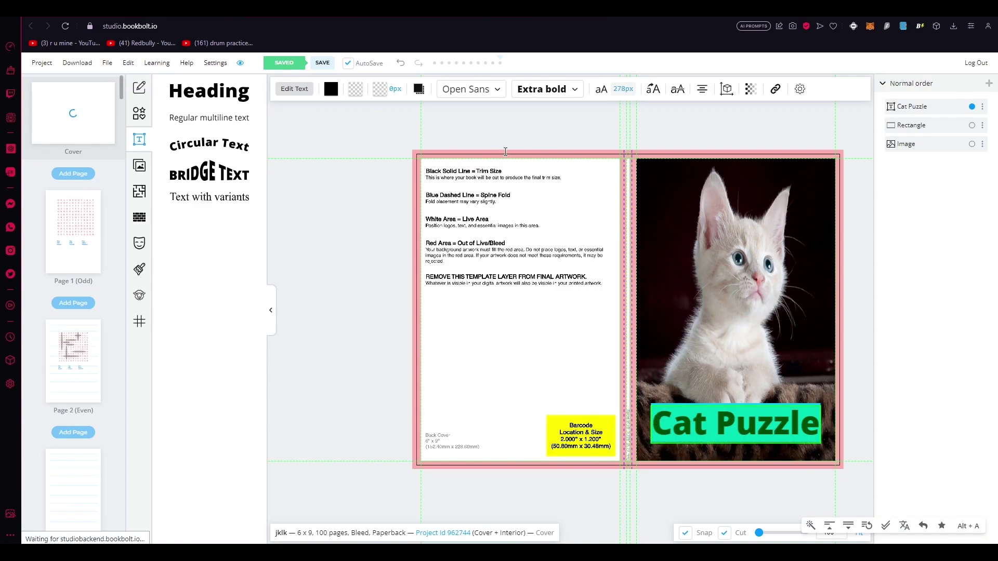
- Change the title font, discard a trial size change, and nudge it to centre
{"action": "left_click", "coordinate": [494, 89]}
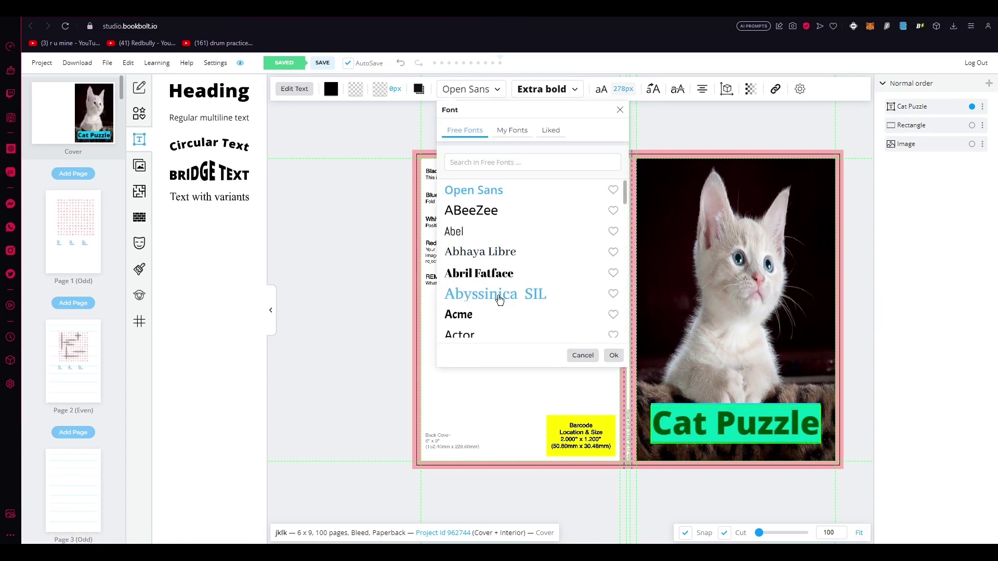
{"action": "left_click", "coordinate": [496, 251]}
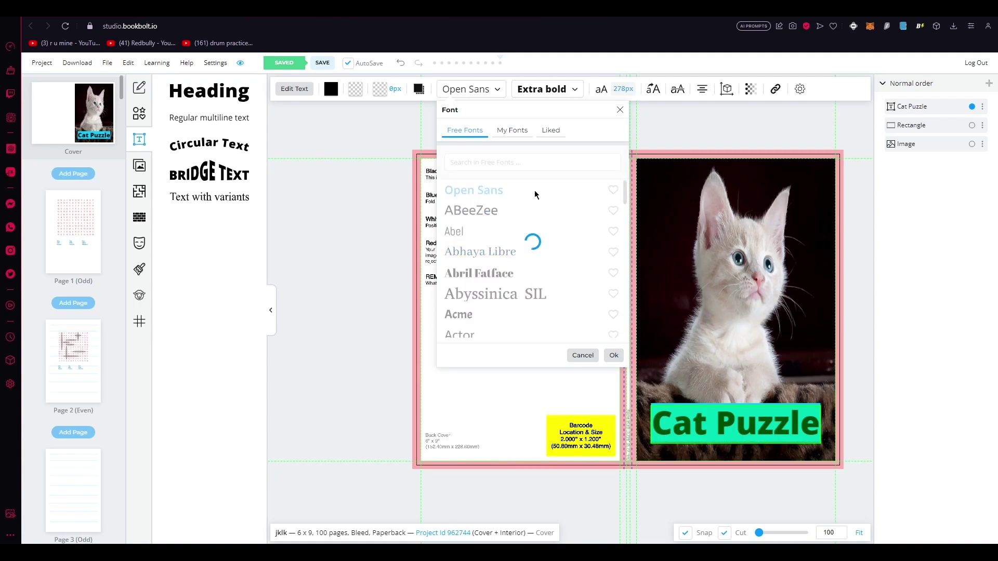
{"action": "left_click", "coordinate": [625, 90]}
{"action": "left_click_drag", "start_coordinate": [634, 170], "coordinate": [630, 170]}
{"action": "left_click", "coordinate": [746, 418]}
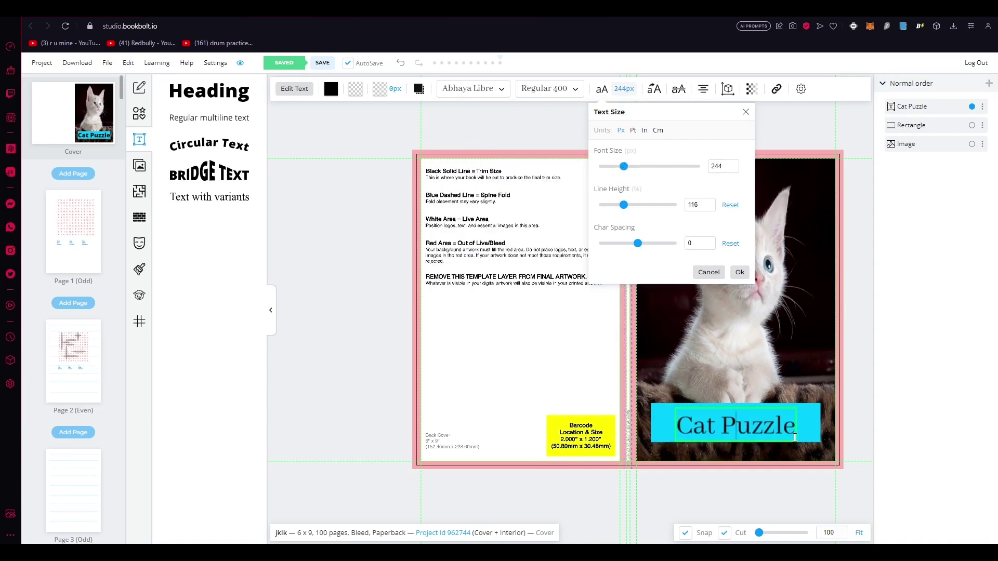
{"action": "left_click", "coordinate": [744, 427]}
{"action": "left_click_drag", "start_coordinate": [744, 427], "coordinate": [744, 429]}
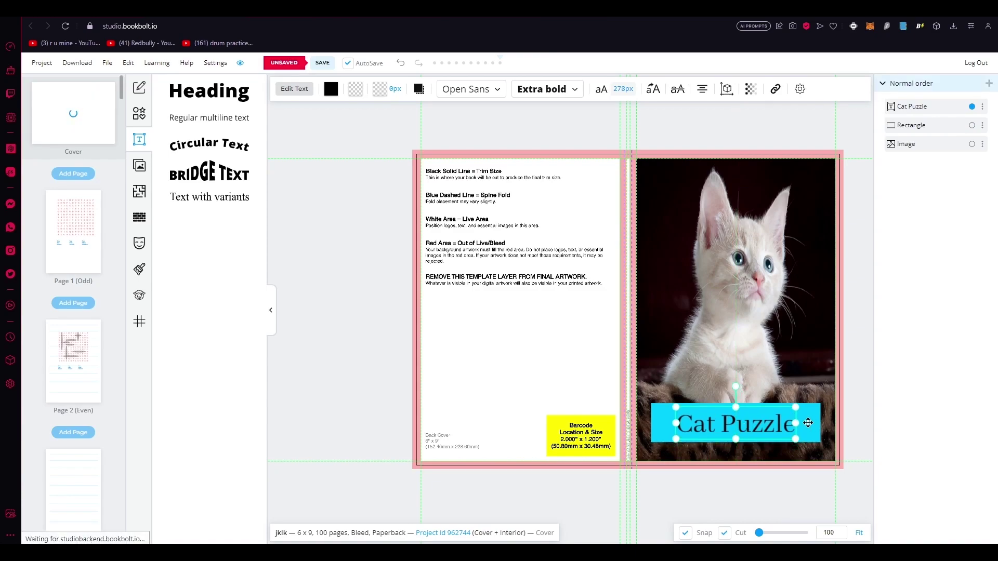
- Set the Cat Puzzle title's text colour to white #FFFFFF
{"action": "left_click", "coordinate": [330, 89]}
{"action": "left_click_drag", "start_coordinate": [360, 137], "coordinate": [321, 130]}
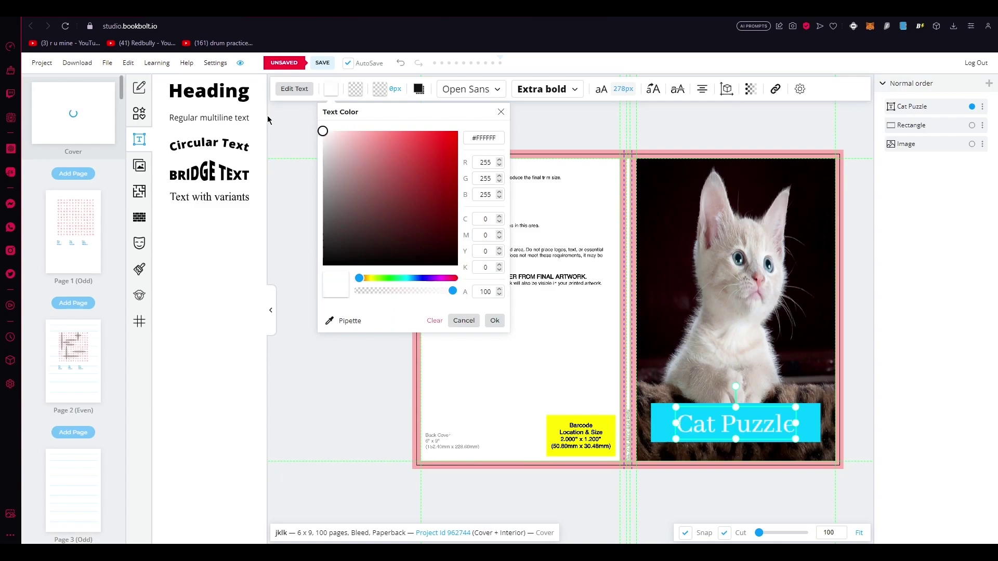
{"action": "left_click", "coordinate": [570, 136]}
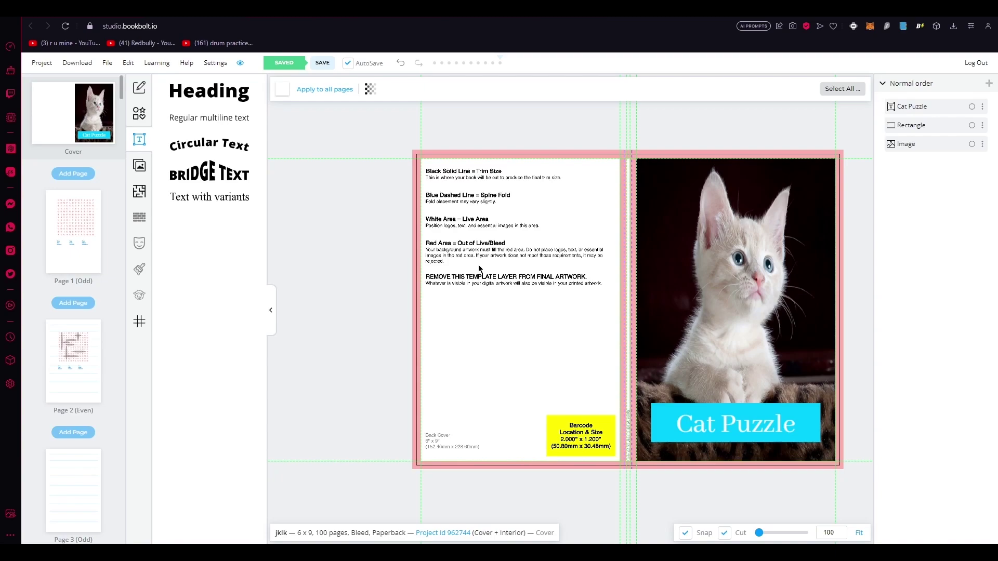
- Open the Shapes library beside the cover and browse through the available shapes
{"action": "left_click", "coordinate": [139, 113]}
{"action": "left_click", "coordinate": [187, 91]}
{"action": "scroll", "coordinate": [218, 323], "scroll_direction": "down", "scroll_amount": 8}
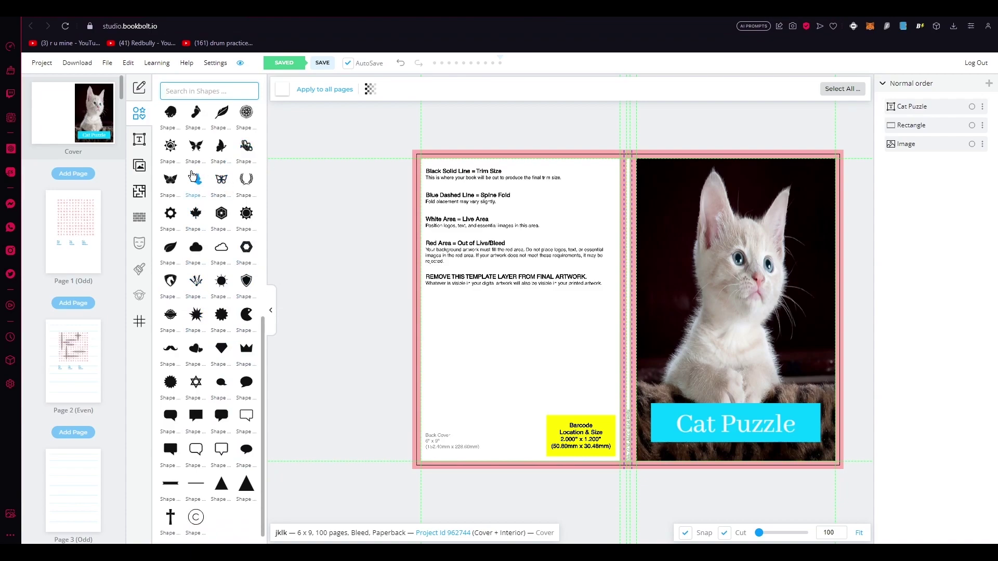
{"action": "scroll", "coordinate": [214, 195], "scroll_direction": "up", "scroll_amount": 3}
{"action": "scroll", "coordinate": [214, 195], "scroll_direction": "up", "scroll_amount": 7}
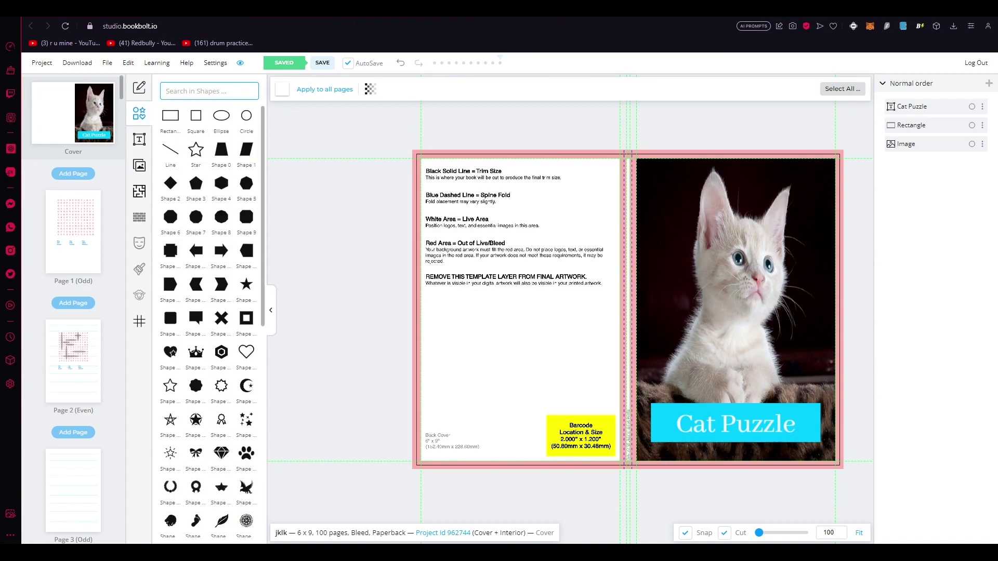
- Search Google for 'paw prints png' and check the Pngtree page hosting a paw icon
{"action": "key", "text": "ctrl+t"}
{"action": "type", "text": "paw prints png"}
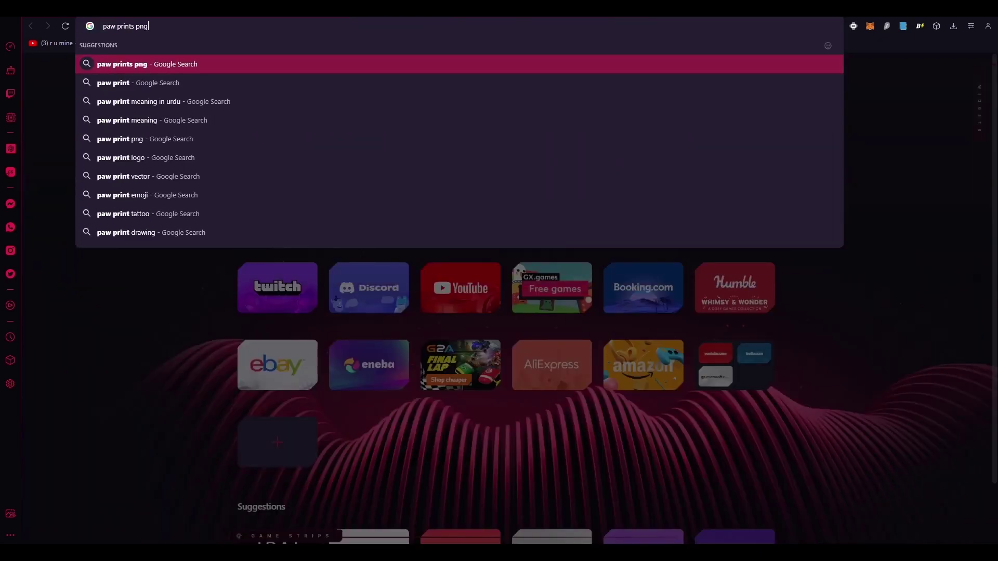
{"action": "key", "text": "Return"}
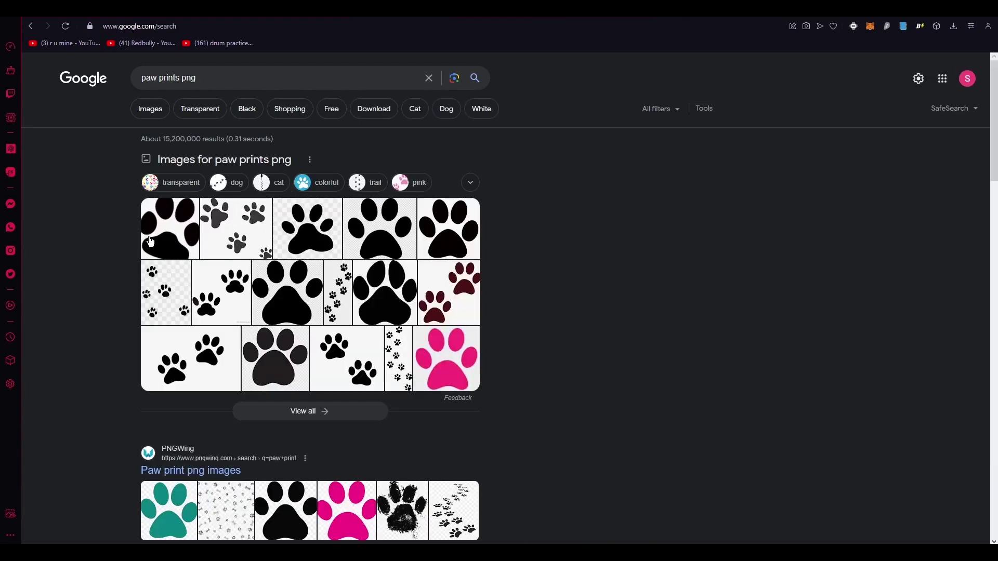
{"action": "left_click", "coordinate": [333, 227]}
{"action": "right_click", "coordinate": [546, 223]}
{"action": "left_click", "coordinate": [566, 240]}
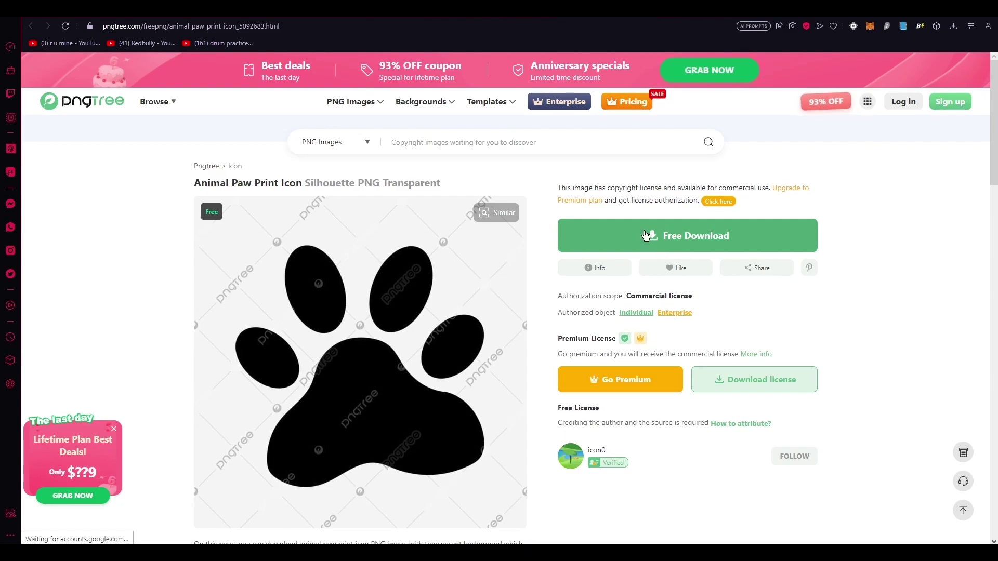
{"action": "left_click", "coordinate": [645, 236]}
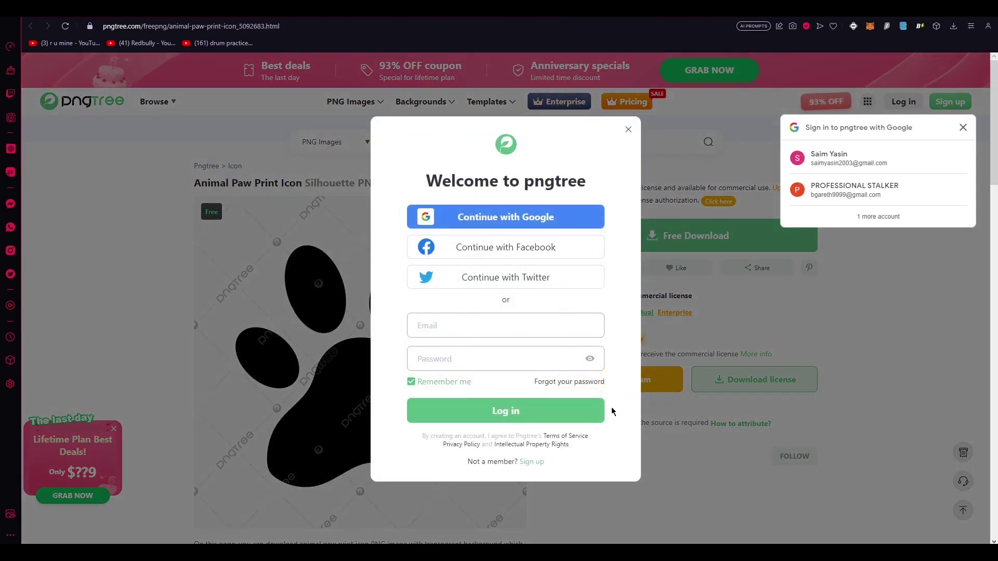
- Open the paw image full-size and save it as a JPEG into Downloads
{"action": "key", "text": "alt+Left"}
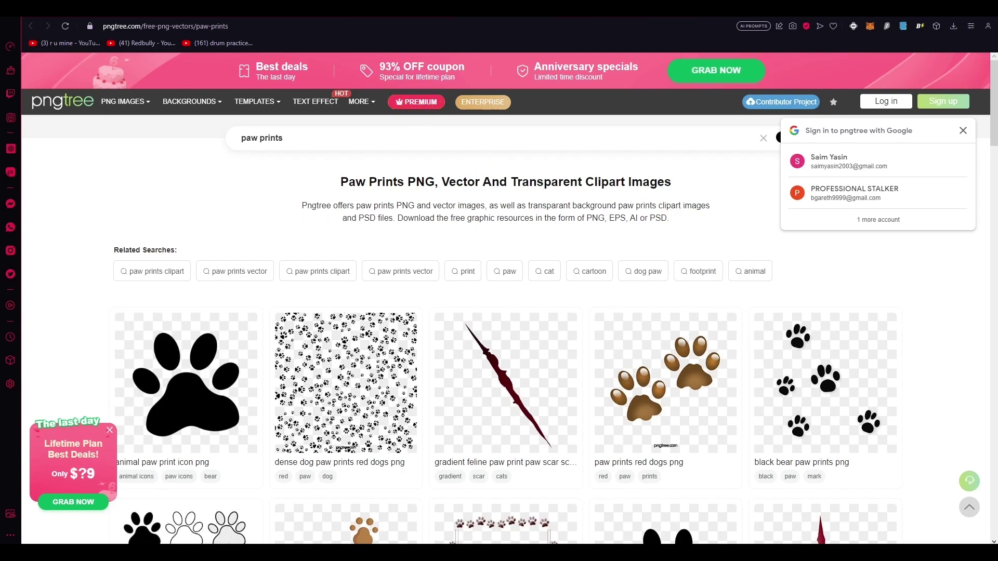
{"action": "key", "text": "alt+Left"}
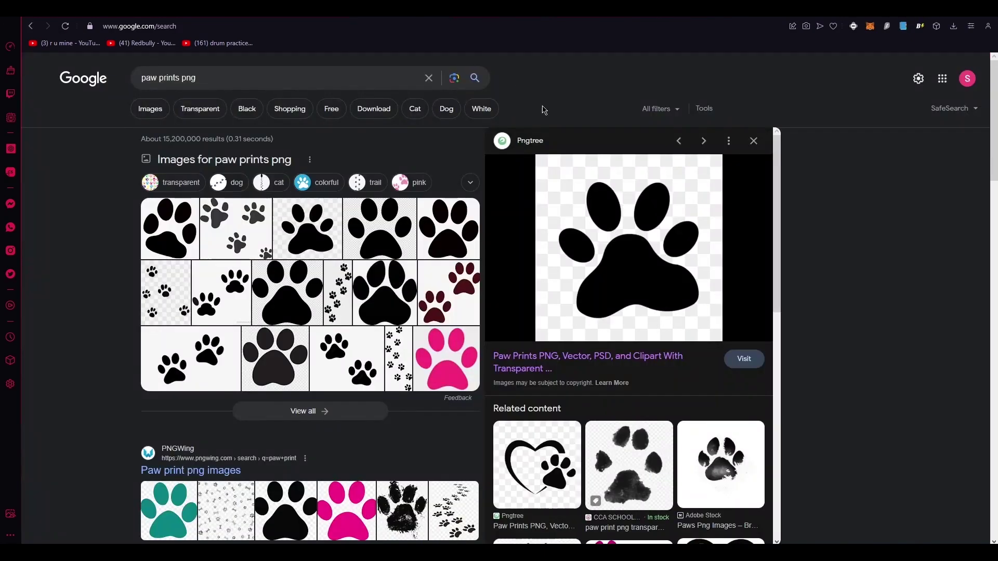
{"action": "right_click", "coordinate": [611, 239]}
{"action": "left_click", "coordinate": [657, 341]}
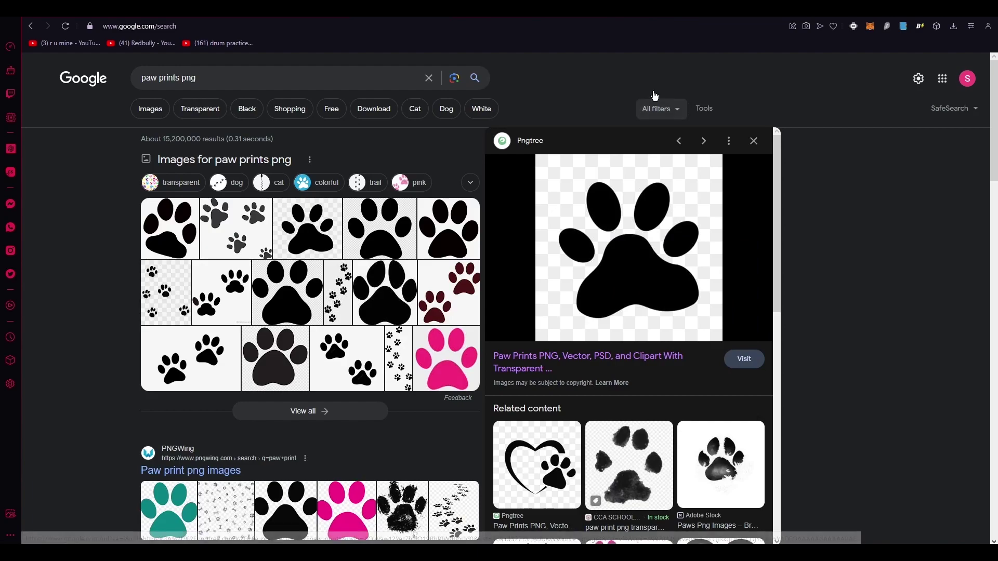
{"action": "right_click", "coordinate": [528, 266]}
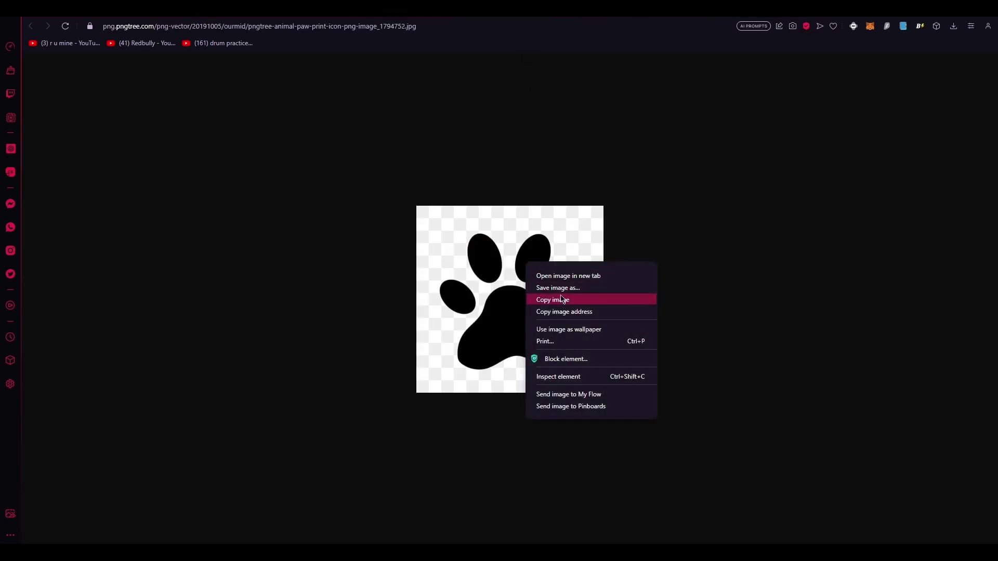
{"action": "left_click", "coordinate": [556, 285]}
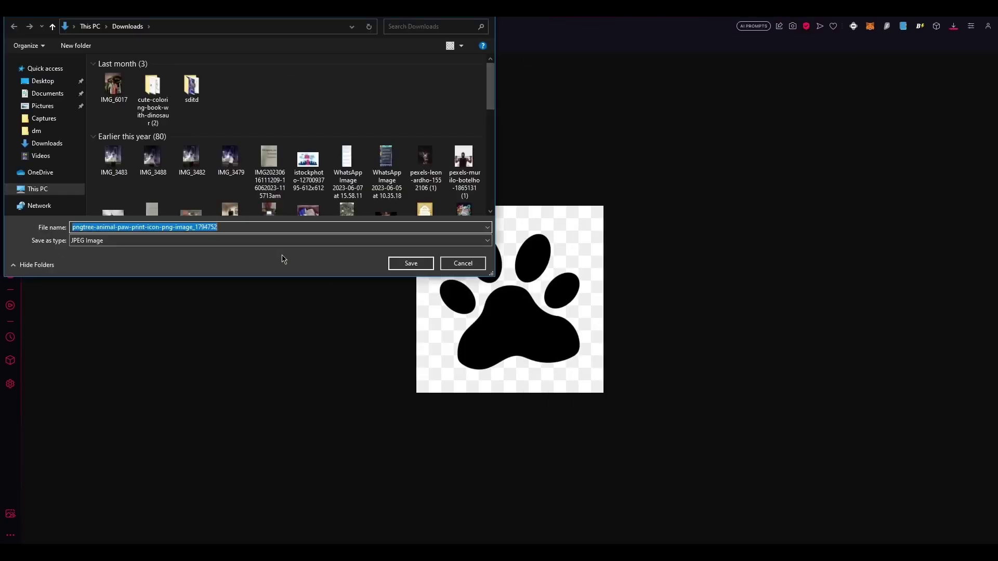
{"action": "left_click", "coordinate": [152, 245]}
{"action": "left_click", "coordinate": [136, 243]}
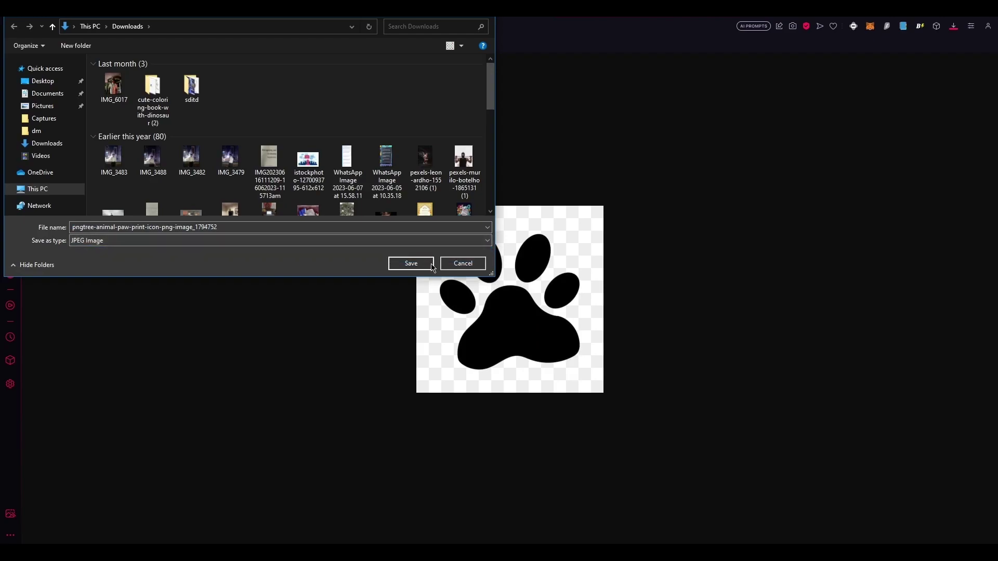
{"action": "left_click", "coordinate": [410, 264]}
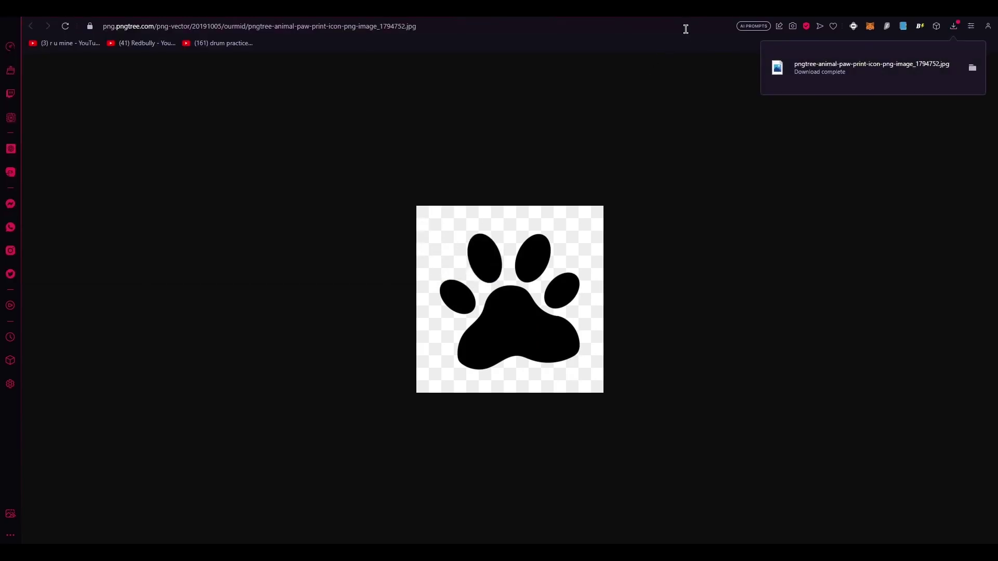
- Upload the paw-print file to remove.bg and download its transparent-background PNG
{"action": "key", "text": "ctrl+w"}
{"action": "left_click", "coordinate": [662, 21]}
{"action": "type", "text": "remove.bg"}
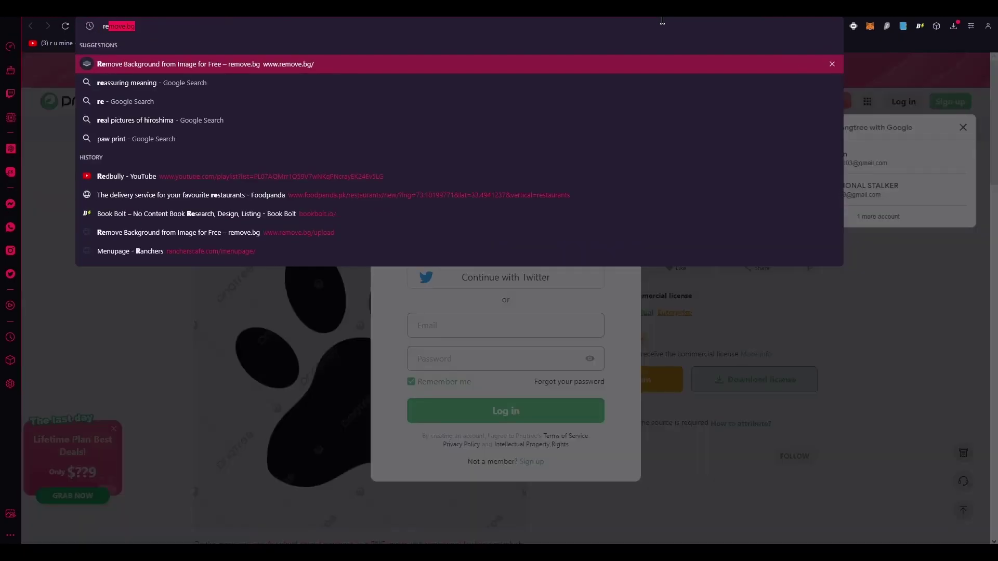
{"action": "key", "text": "Return"}
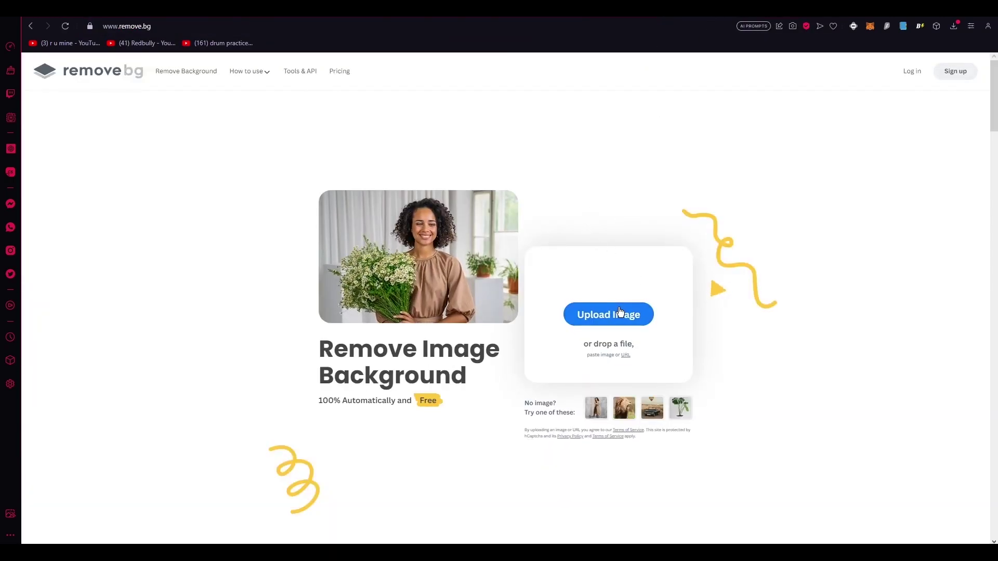
{"action": "left_click", "coordinate": [512, 263]}
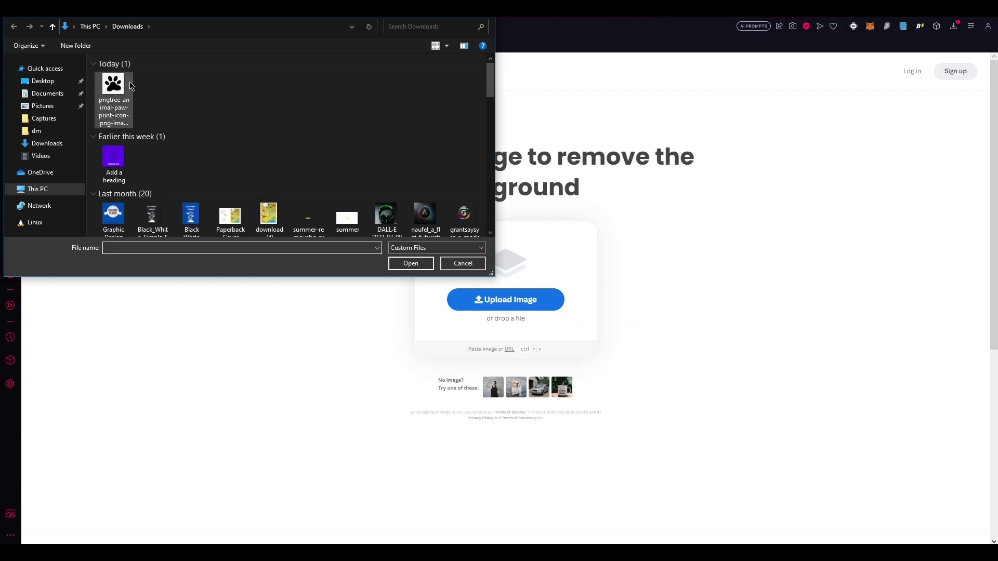
{"action": "double_click", "coordinate": [120, 85]}
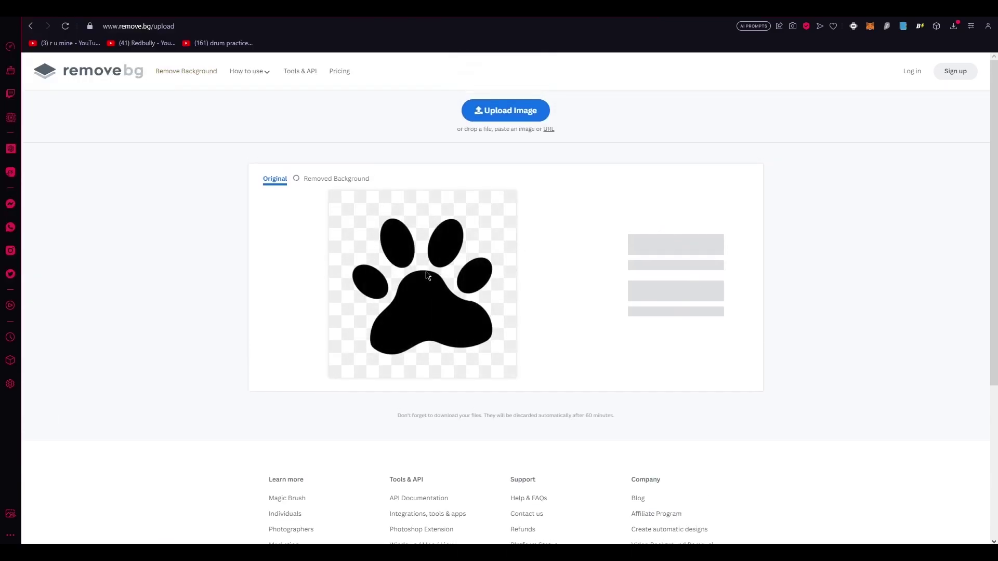
{"action": "left_click", "coordinate": [652, 249]}
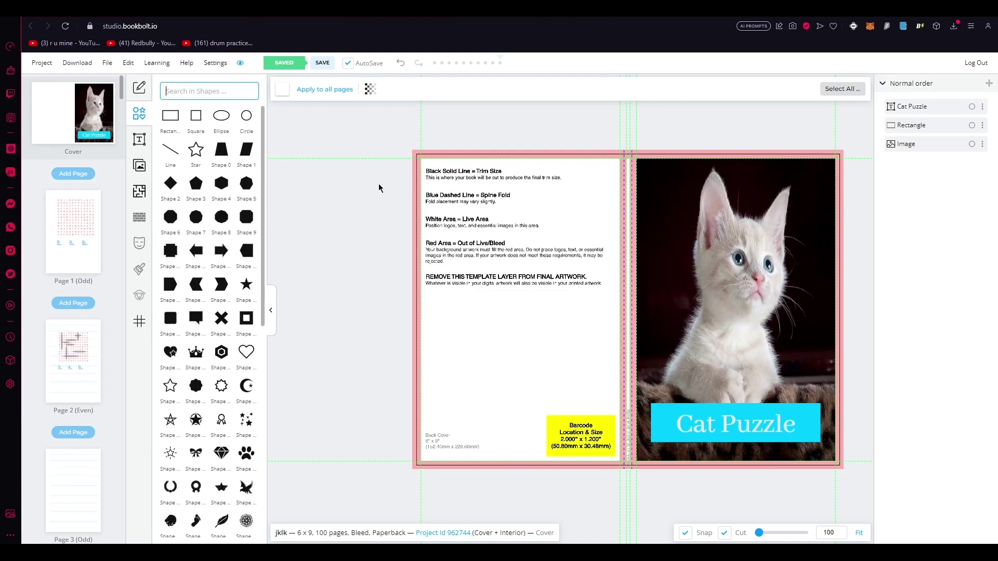
- Upload the transparent paw PNG under Images > My Uploads and place it on the front cover
{"action": "left_click", "coordinate": [139, 139]}
{"action": "left_click", "coordinate": [140, 85]}
{"action": "left_click", "coordinate": [139, 114]}
{"action": "left_click", "coordinate": [139, 165]}
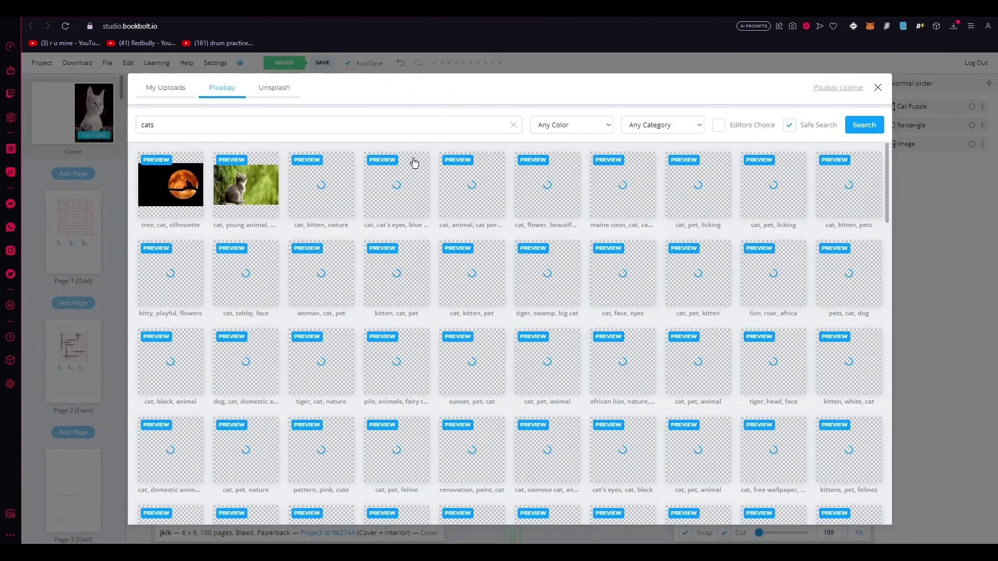
{"action": "left_click", "coordinate": [181, 96]}
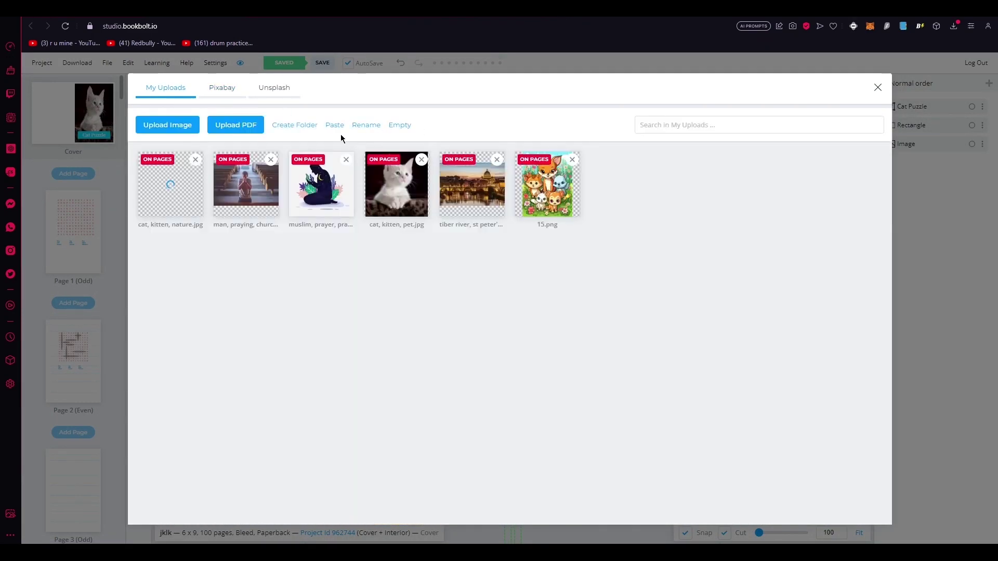
{"action": "left_click", "coordinate": [174, 129]}
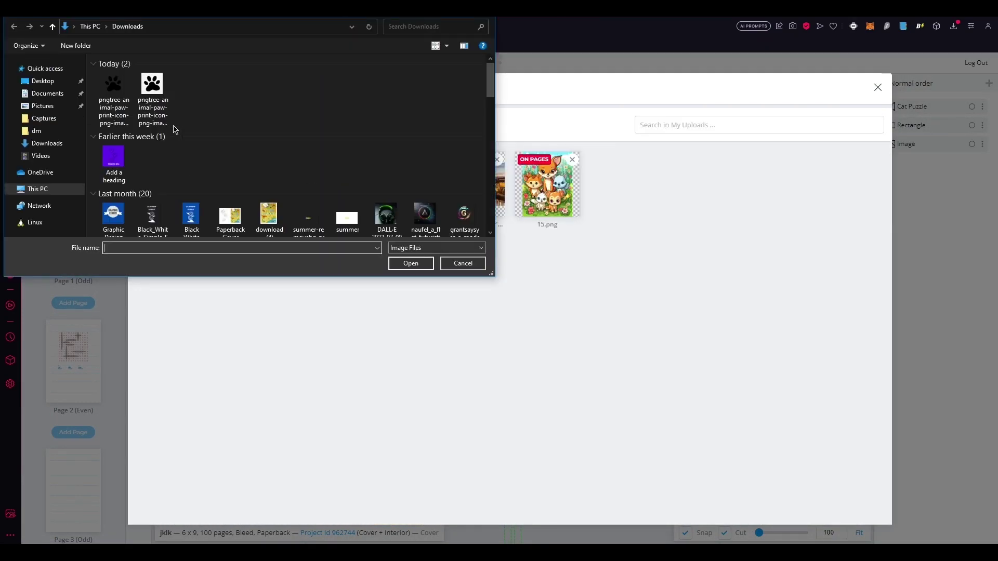
{"action": "double_click", "coordinate": [117, 92]}
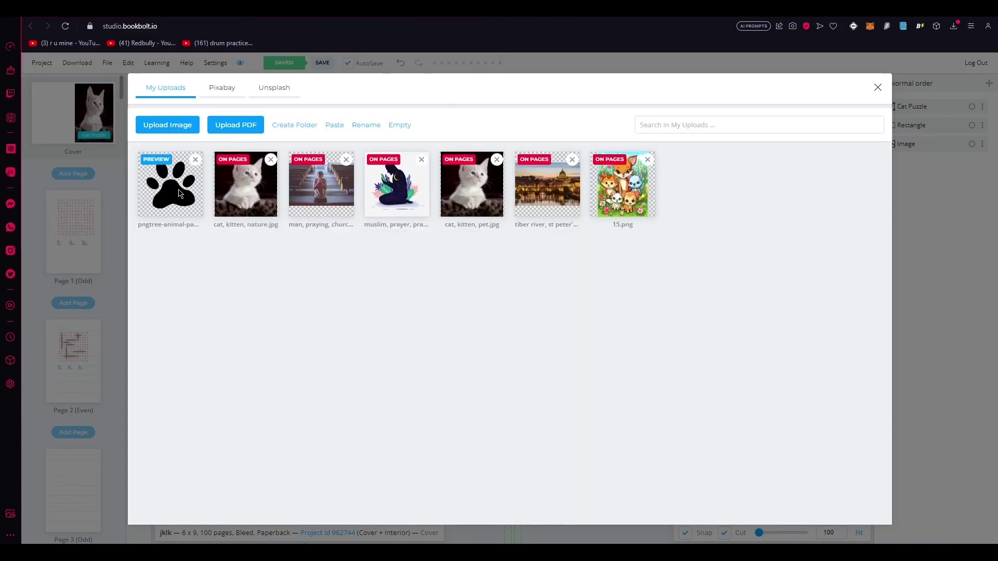
{"action": "left_click", "coordinate": [179, 193]}
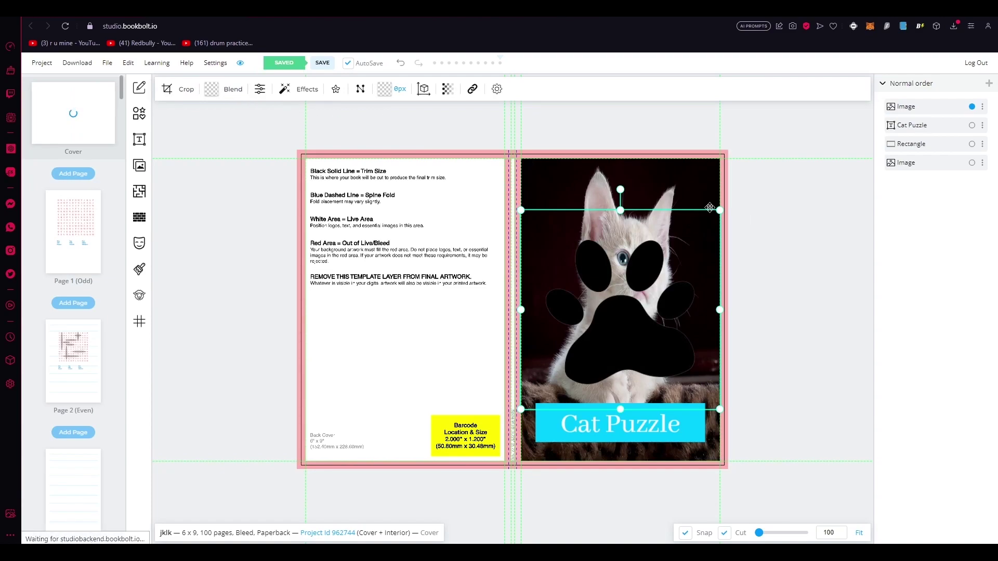
- Shrink the paw print so it sits beside the 'Cat Puzzle' title on the cyan bar
{"action": "left_click_drag", "start_coordinate": [720, 212], "coordinate": [715, 409]}
{"action": "left_click", "coordinate": [824, 407]}
{"action": "key", "text": "Escape"}
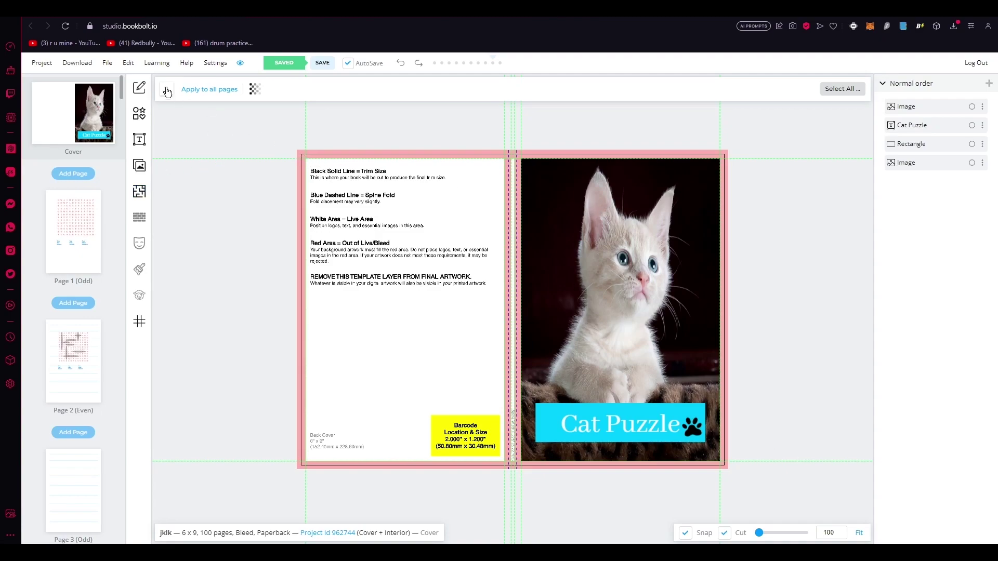
- Add a rectangle, stretch it across the back cover to the bottom trim, and remove its fill
{"action": "left_click", "coordinate": [148, 116]}
{"action": "left_click", "coordinate": [170, 115]}
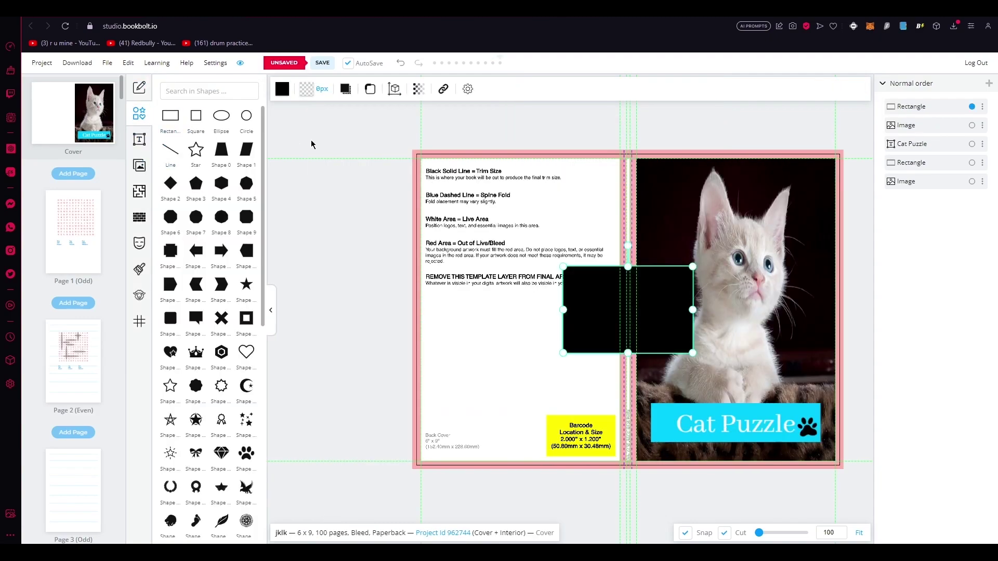
{"action": "left_click_drag", "start_coordinate": [605, 292], "coordinate": [463, 182]}
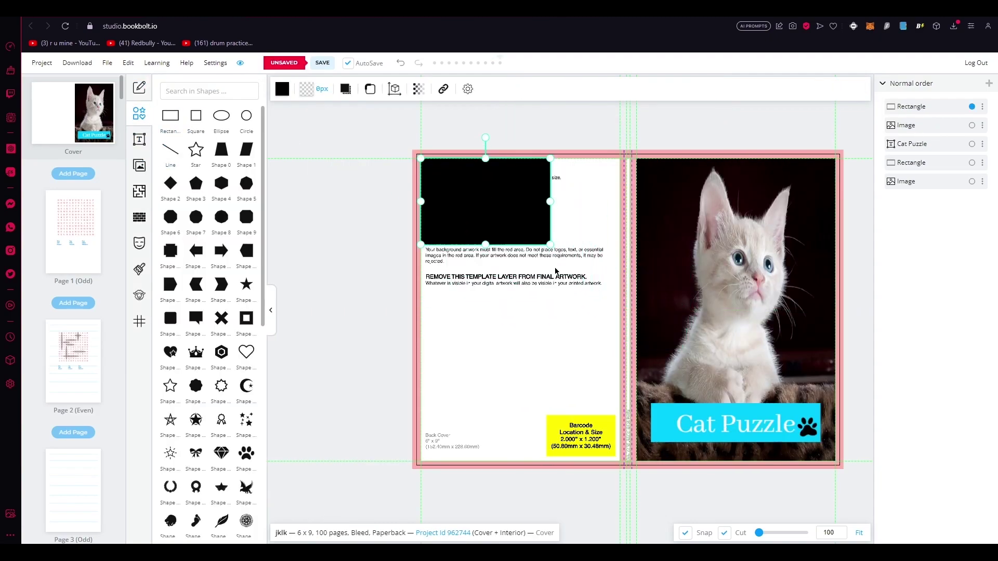
{"action": "left_click_drag", "start_coordinate": [549, 244], "coordinate": [613, 300]}
{"action": "left_click_drag", "start_coordinate": [521, 292], "coordinate": [528, 460]}
{"action": "left_click", "coordinate": [388, 403]}
{"action": "left_click", "coordinate": [555, 311]}
{"action": "left_click", "coordinate": [287, 88]}
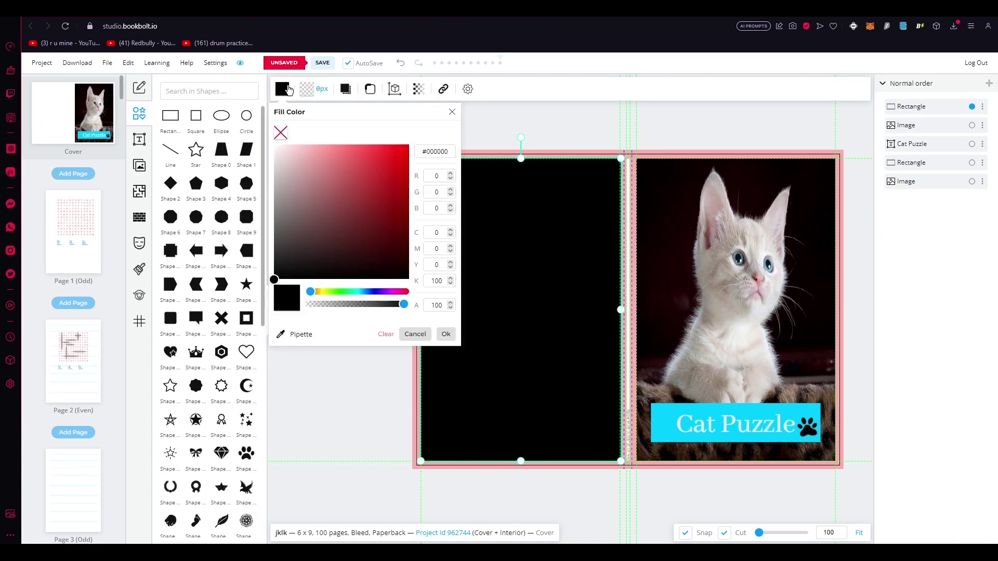
{"action": "left_click", "coordinate": [280, 134]}
{"action": "left_click", "coordinate": [544, 137]}
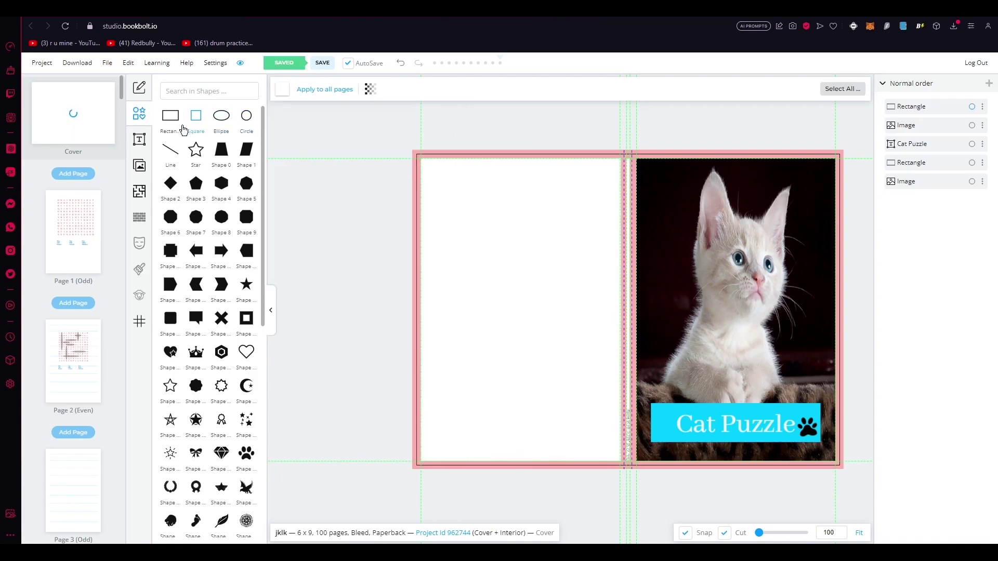
- Add a circular text element on the back cover reading 'Word puzzle'
{"action": "left_click", "coordinate": [140, 139]}
{"action": "left_click", "coordinate": [214, 146]}
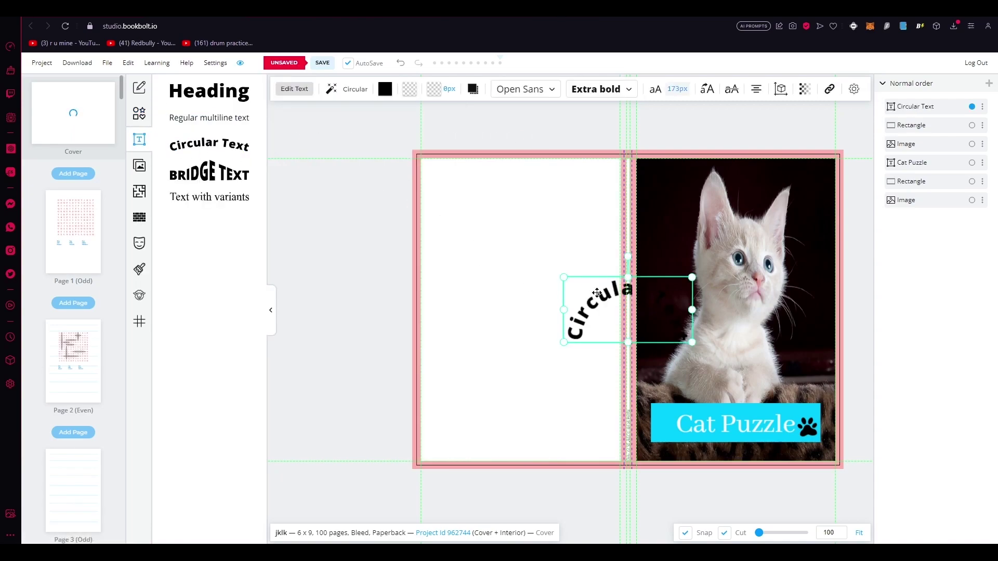
{"action": "left_click_drag", "start_coordinate": [602, 298], "coordinate": [501, 236]}
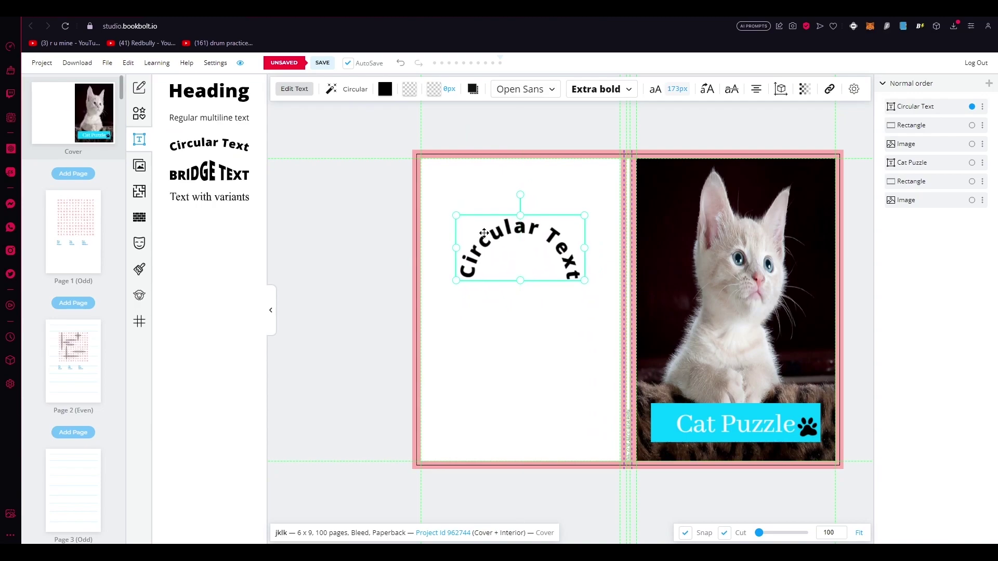
{"action": "left_click", "coordinate": [588, 260]}
{"action": "left_click", "coordinate": [567, 266]}
{"action": "left_click", "coordinate": [294, 89]}
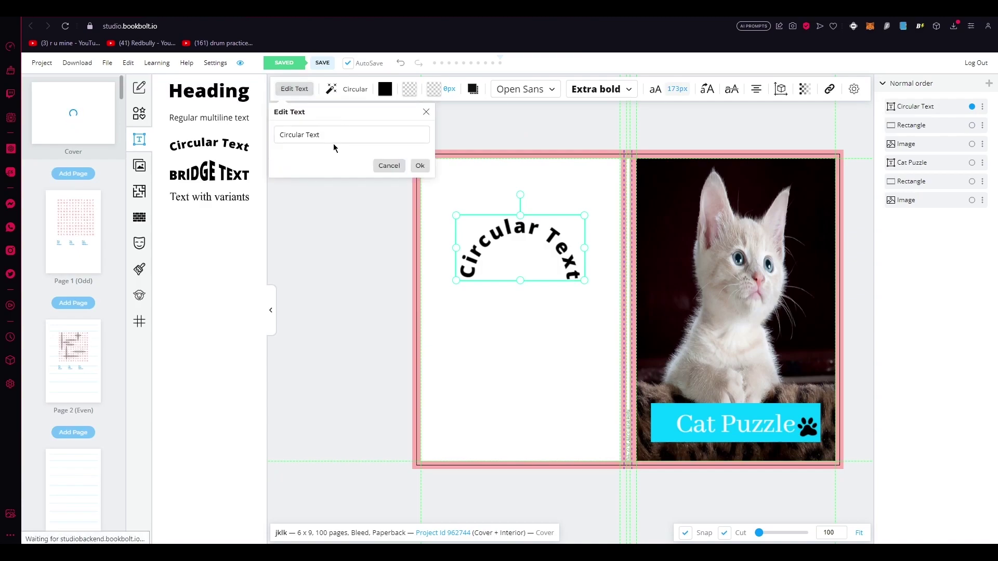
{"action": "triple_click", "coordinate": [334, 138]}
{"action": "type", "text": "W"}
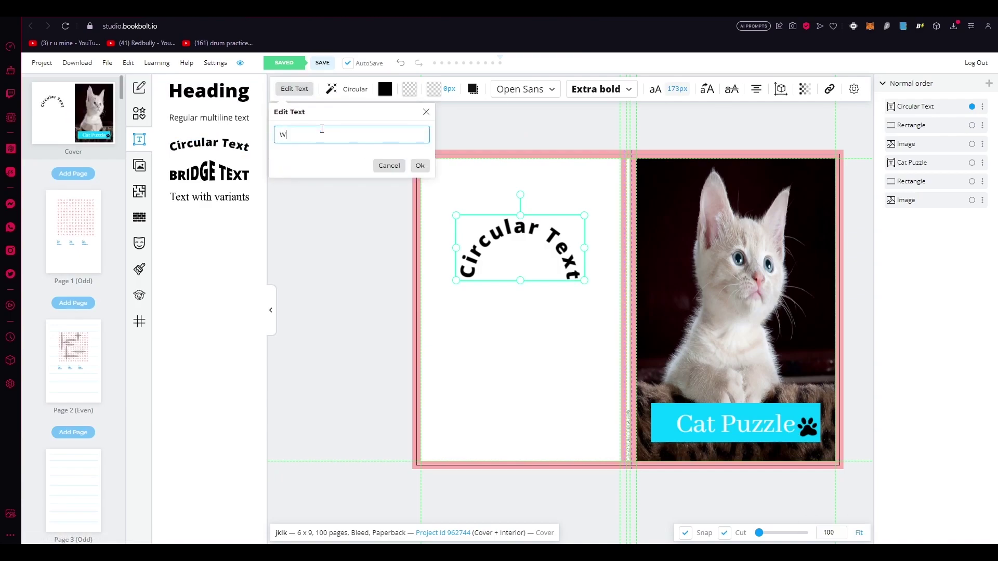
{"action": "type", "text": "ord puzzle"}
{"action": "left_click", "coordinate": [419, 166]}
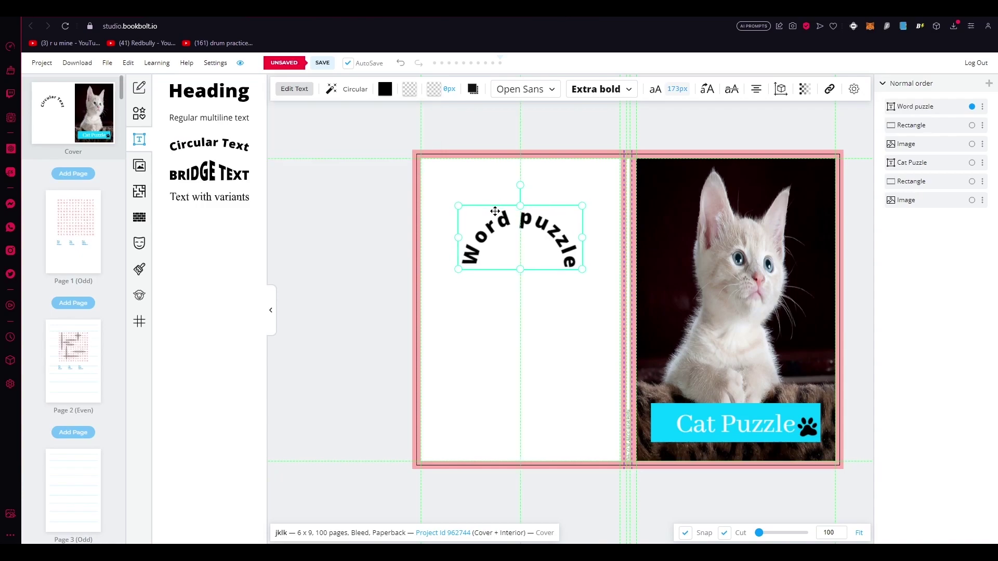
- Set the title's arc radius to 49, move it near the top, and save the cover
{"action": "left_click_drag", "start_coordinate": [495, 205], "coordinate": [494, 194]}
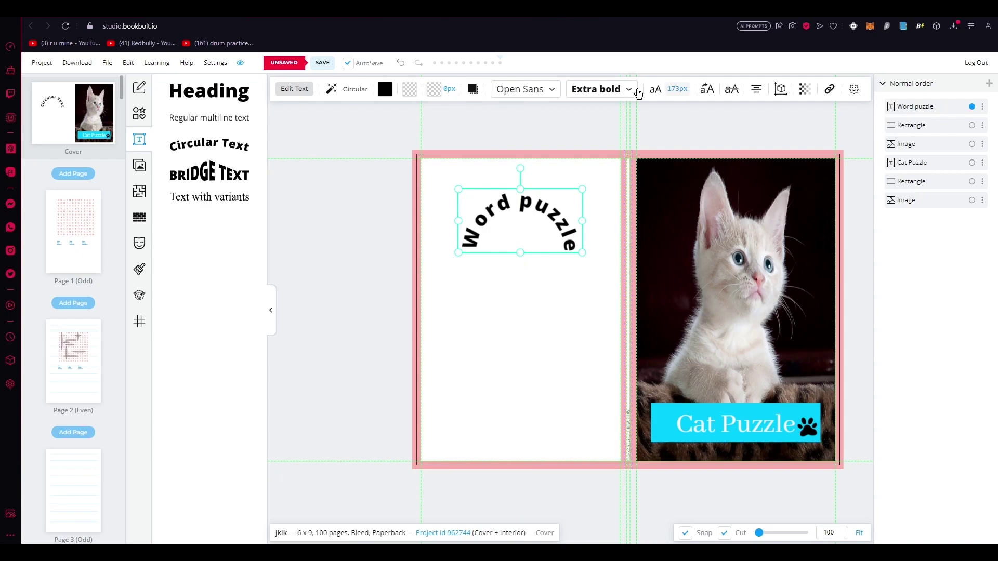
{"action": "left_click", "coordinate": [364, 89]}
{"action": "left_click_drag", "start_coordinate": [390, 189], "coordinate": [366, 190]}
{"action": "key", "text": "Escape"}
{"action": "left_click_drag", "start_coordinate": [510, 207], "coordinate": [518, 189]}
{"action": "left_click", "coordinate": [341, 194]}
{"action": "left_click", "coordinate": [69, 242]}
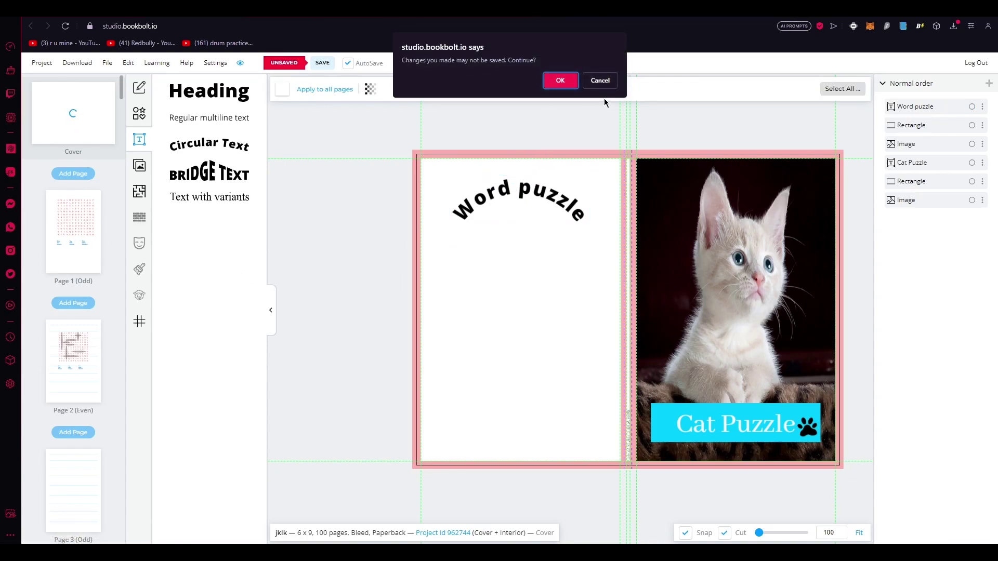
{"action": "key", "text": "Escape"}
{"action": "left_click", "coordinate": [322, 63]}
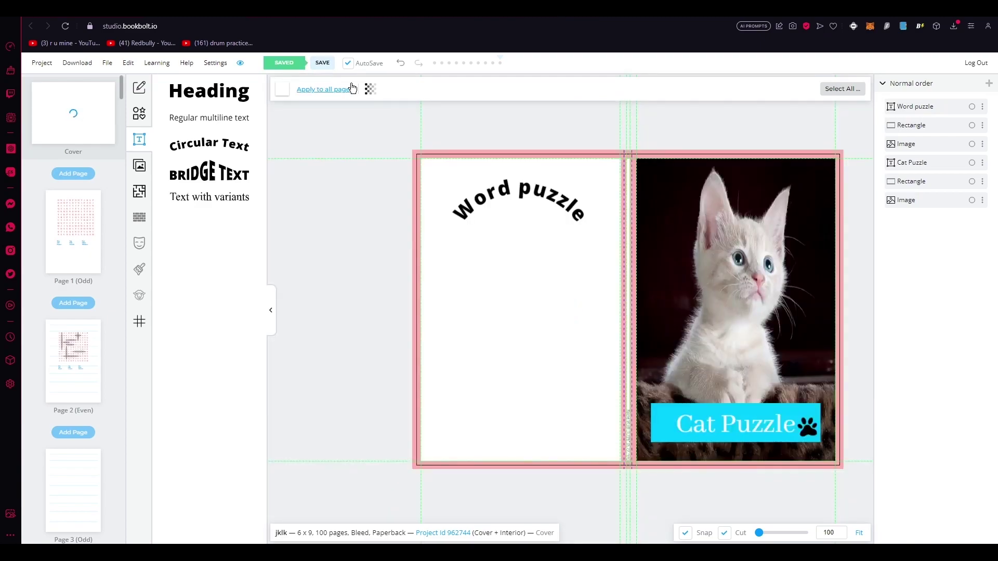
- Paste the page 1 word search onto the back cover below the title at 27 opacity
{"action": "left_click", "coordinate": [94, 245]}
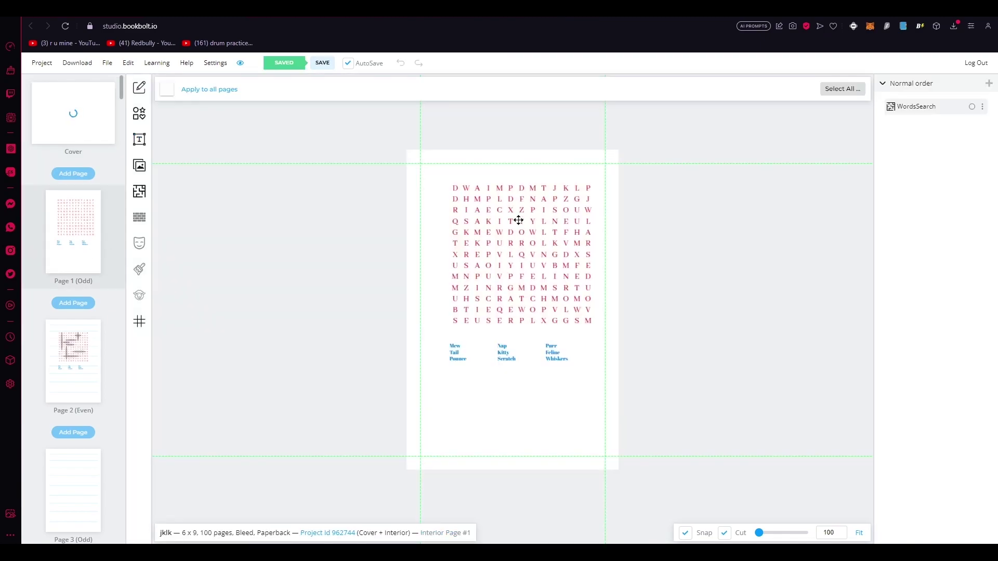
{"action": "left_click", "coordinate": [514, 212]}
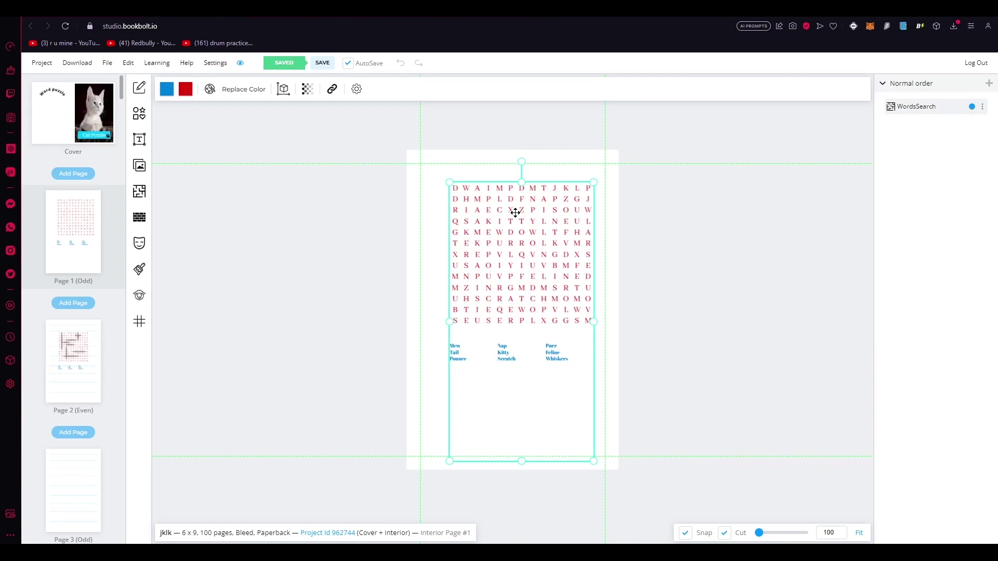
{"action": "left_click", "coordinate": [110, 104]}
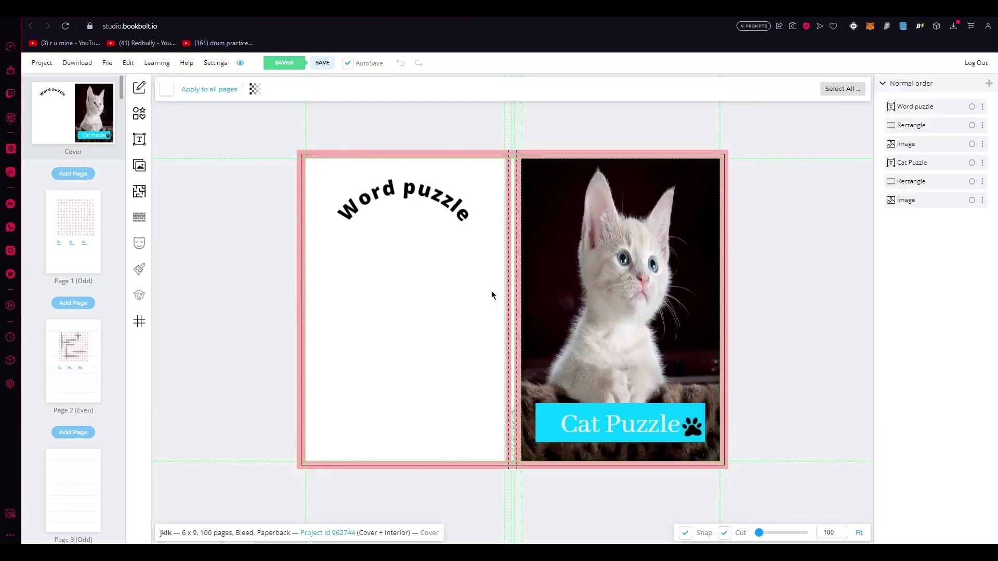
{"action": "key", "text": "ctrl+v"}
{"action": "left_click_drag", "start_coordinate": [458, 228], "coordinate": [457, 297]}
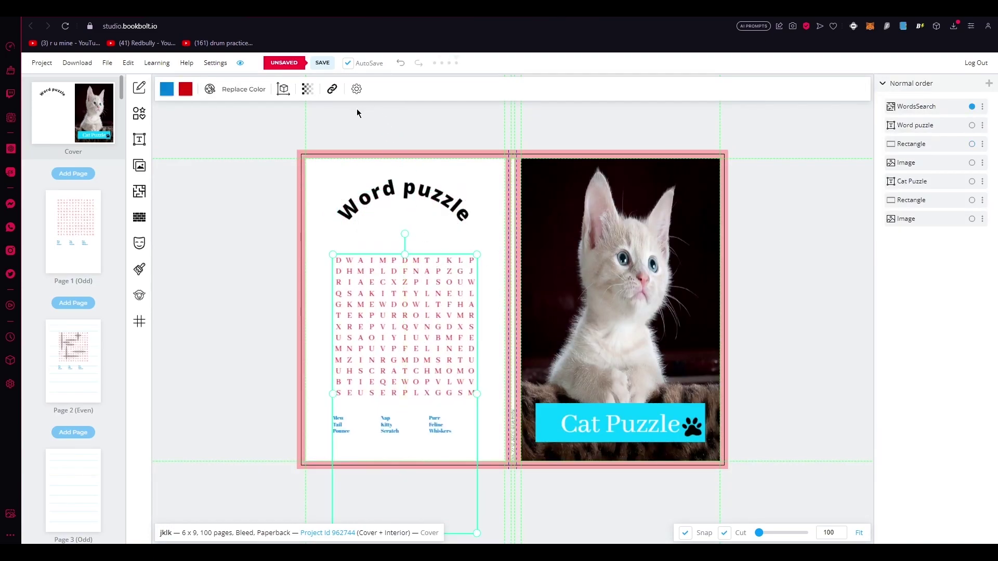
{"action": "left_click", "coordinate": [307, 89]}
{"action": "left_click_drag", "start_coordinate": [347, 133], "coordinate": [324, 139]}
{"action": "left_click", "coordinate": [281, 159]}
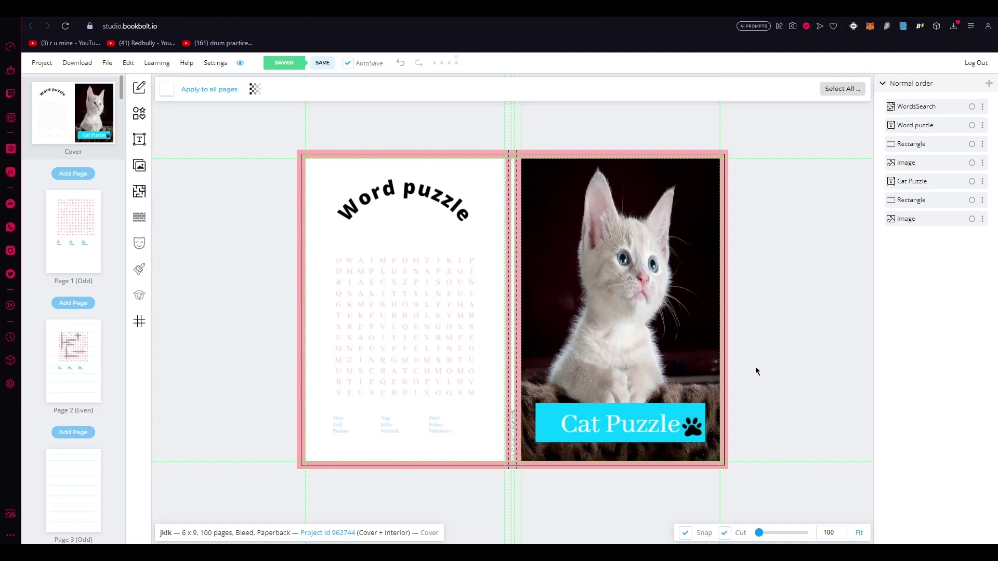
- Move the page 1 word search lower on the page and save the change
{"action": "left_click", "coordinate": [51, 243]}
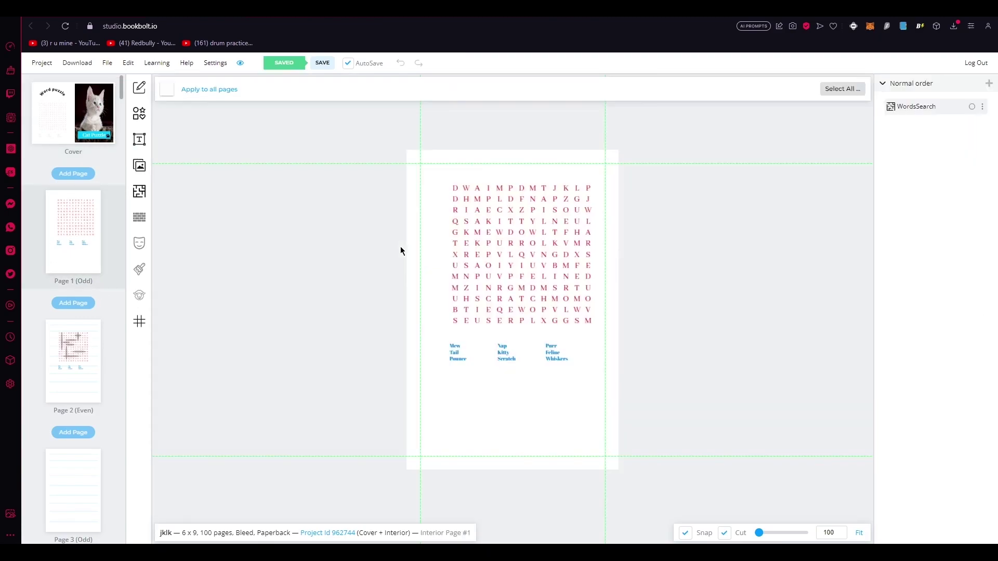
{"action": "left_click", "coordinate": [519, 287]}
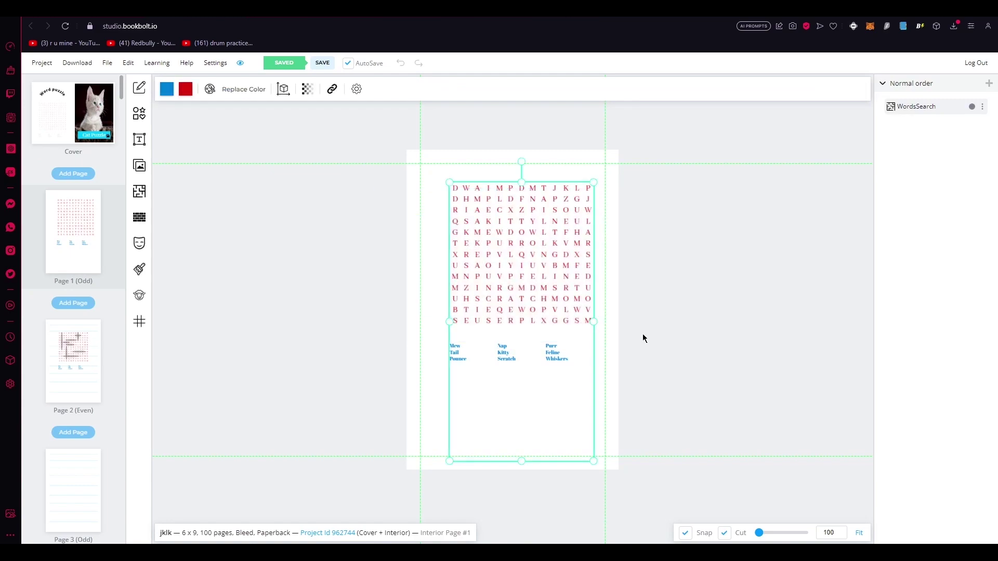
{"action": "left_click_drag", "start_coordinate": [536, 289], "coordinate": [525, 312]}
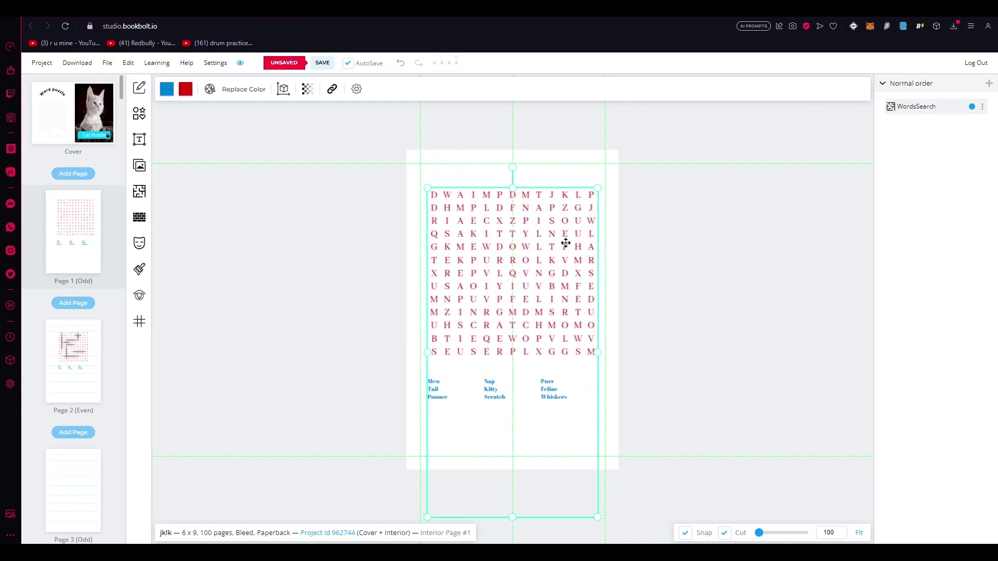
{"action": "left_click", "coordinate": [715, 243]}
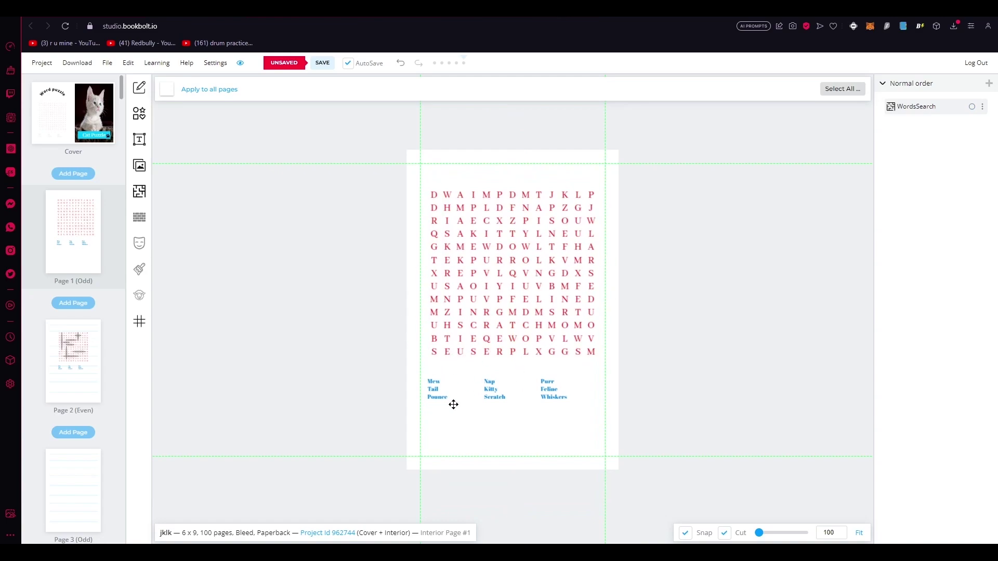
{"action": "left_click", "coordinate": [89, 354]}
{"action": "left_click", "coordinate": [560, 78]}
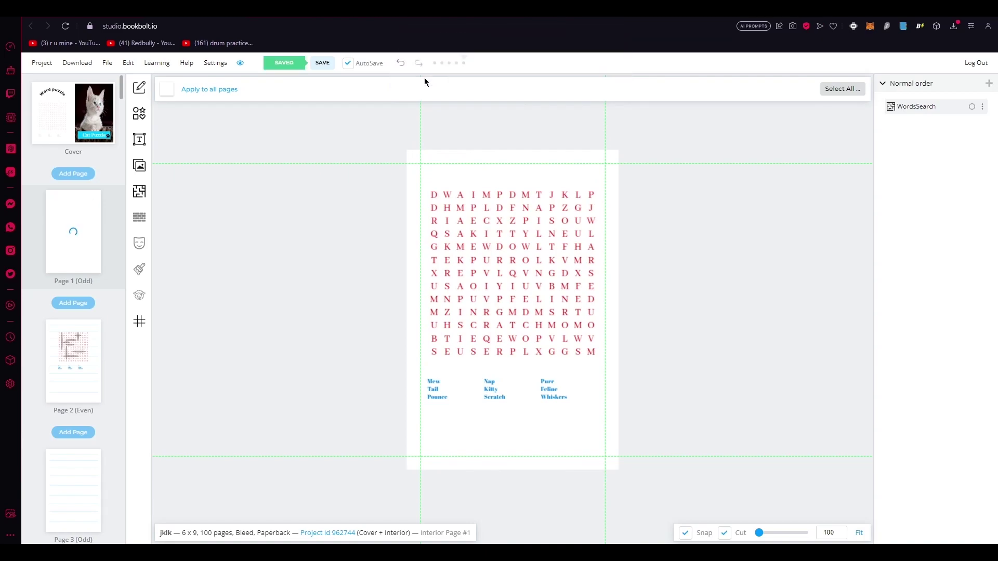
{"action": "left_click", "coordinate": [322, 62]}
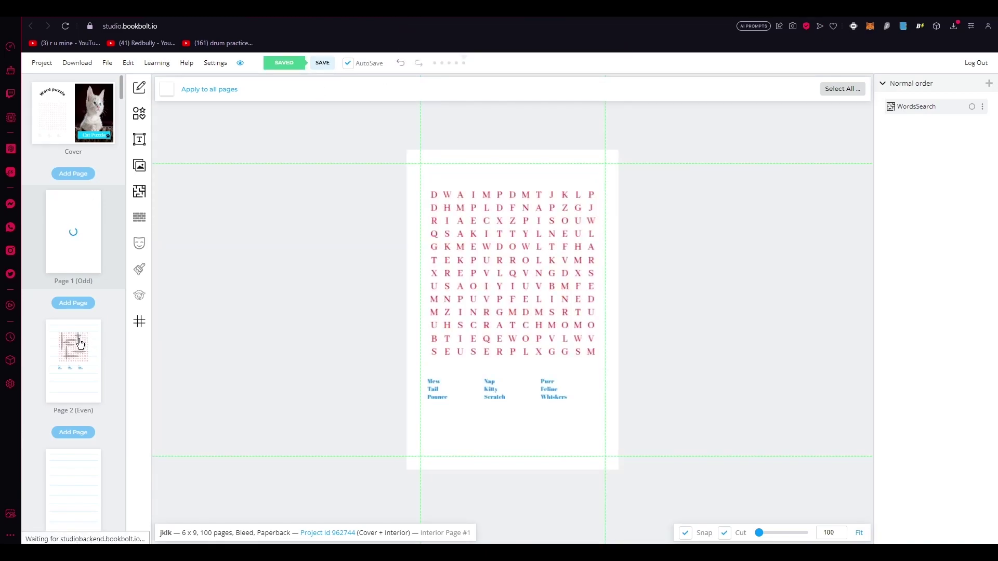
- On page 2, delete the ten ruled lines and enlarge and centre the solution grid
{"action": "left_click", "coordinate": [79, 343]}
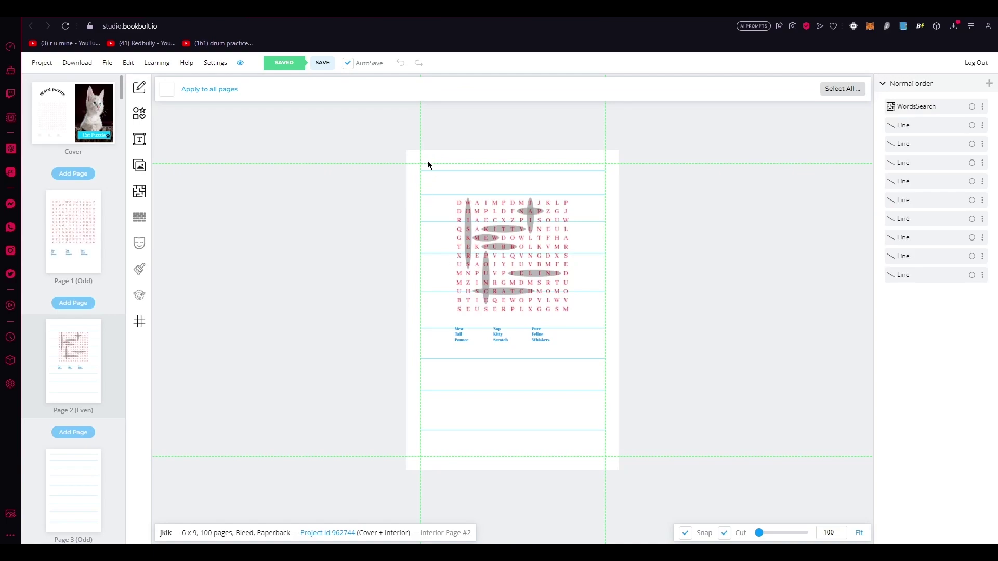
{"action": "left_click_drag", "start_coordinate": [409, 168], "coordinate": [445, 486]}
{"action": "key", "text": "Delete"}
{"action": "left_click", "coordinate": [558, 339]}
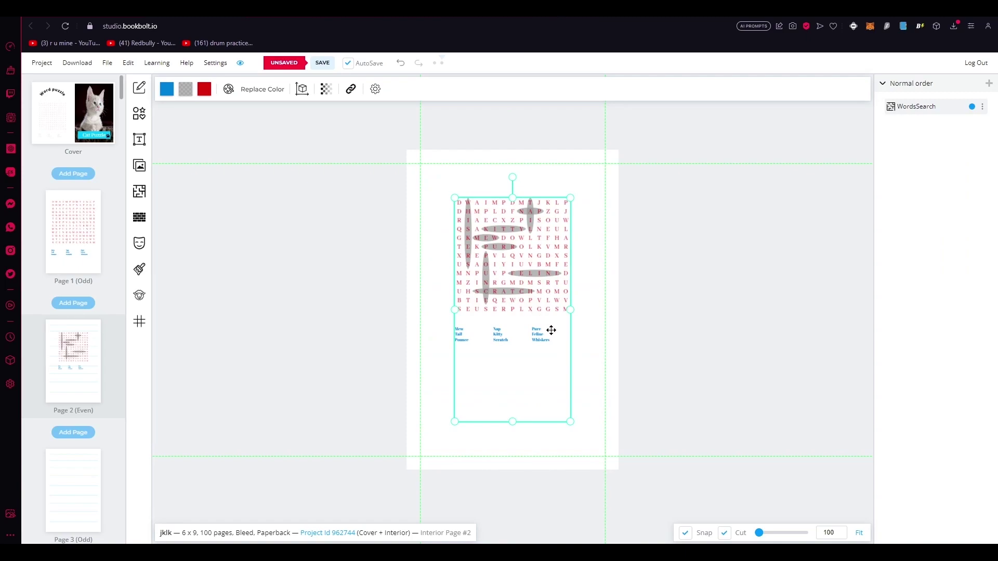
{"action": "left_click_drag", "start_coordinate": [569, 420], "coordinate": [658, 509]}
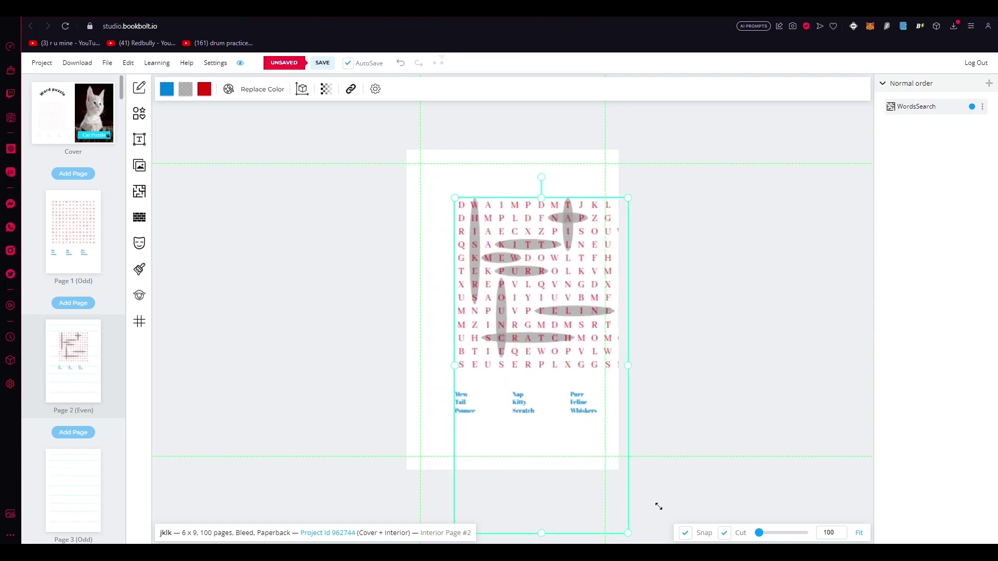
{"action": "left_click_drag", "start_coordinate": [572, 419], "coordinate": [544, 413]}
{"action": "left_click", "coordinate": [656, 360]}
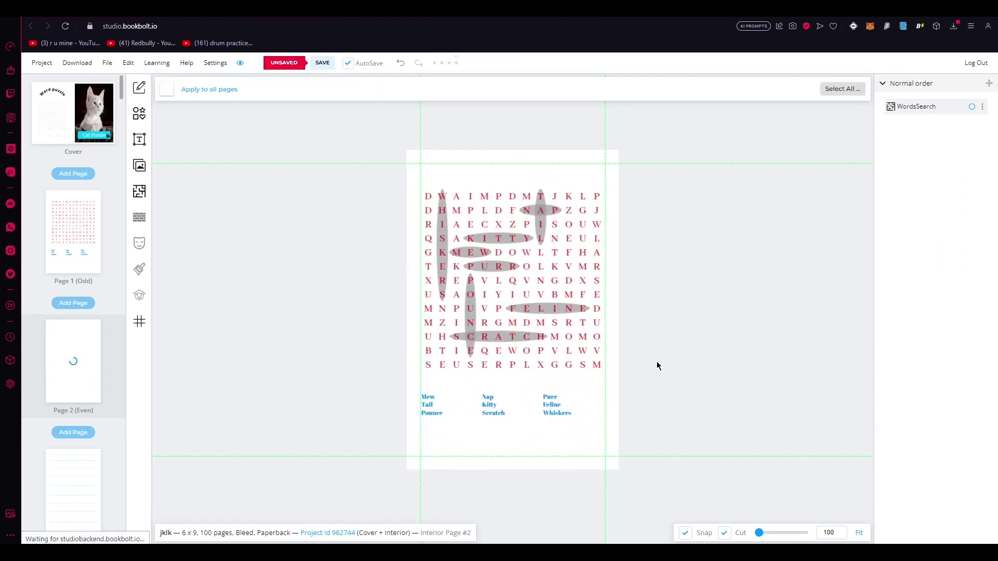